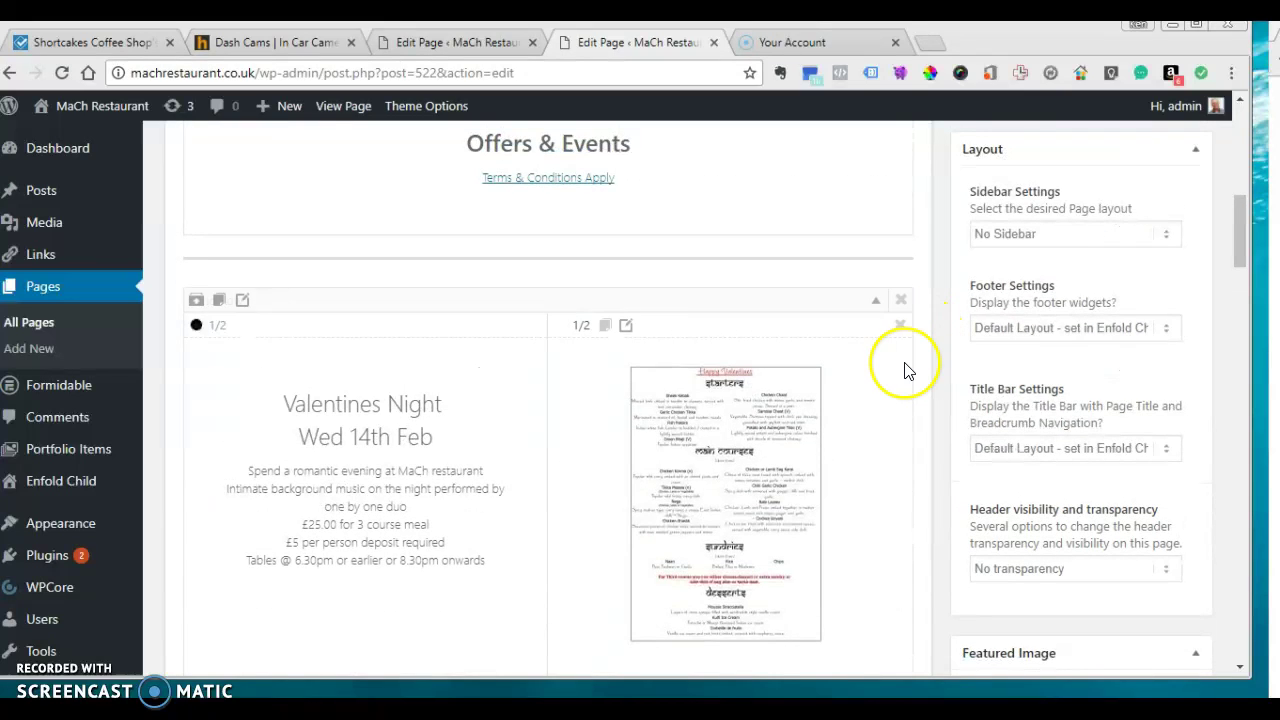
scroll(903, 366, up, 2)
Drag the Valentines menu image to a new position inside the right 1/2 cell
drag(883, 366, 698, 383)
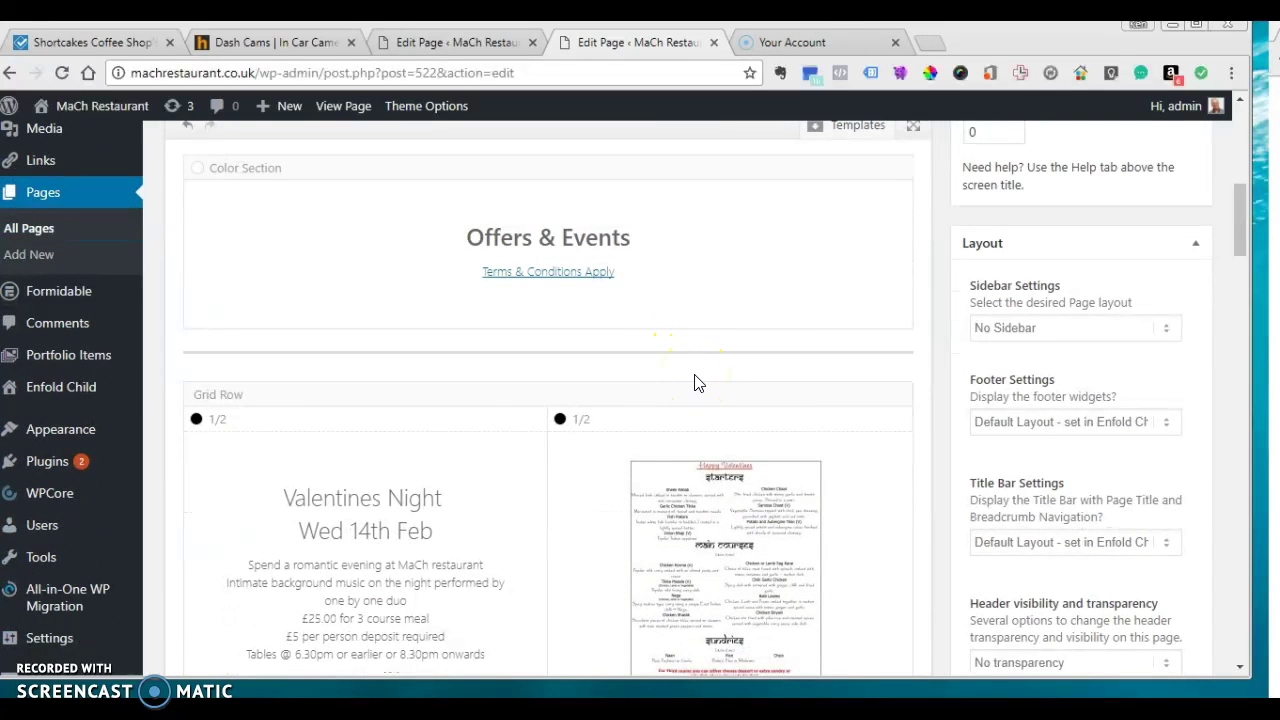
click(677, 418)
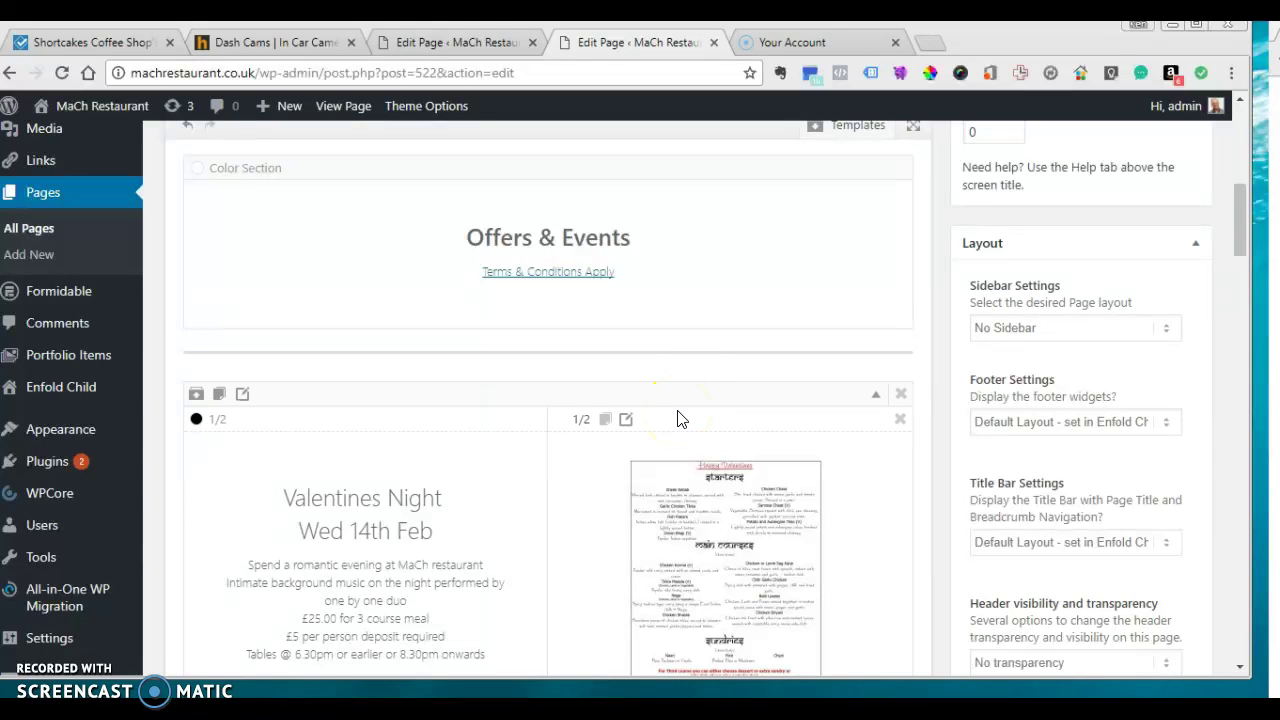
click(697, 434)
drag(685, 430, 723, 349)
scroll(671, 386, up, 2)
scroll(674, 391, down, 4)
scroll(723, 340, up, 3)
scroll(723, 349, down, 3)
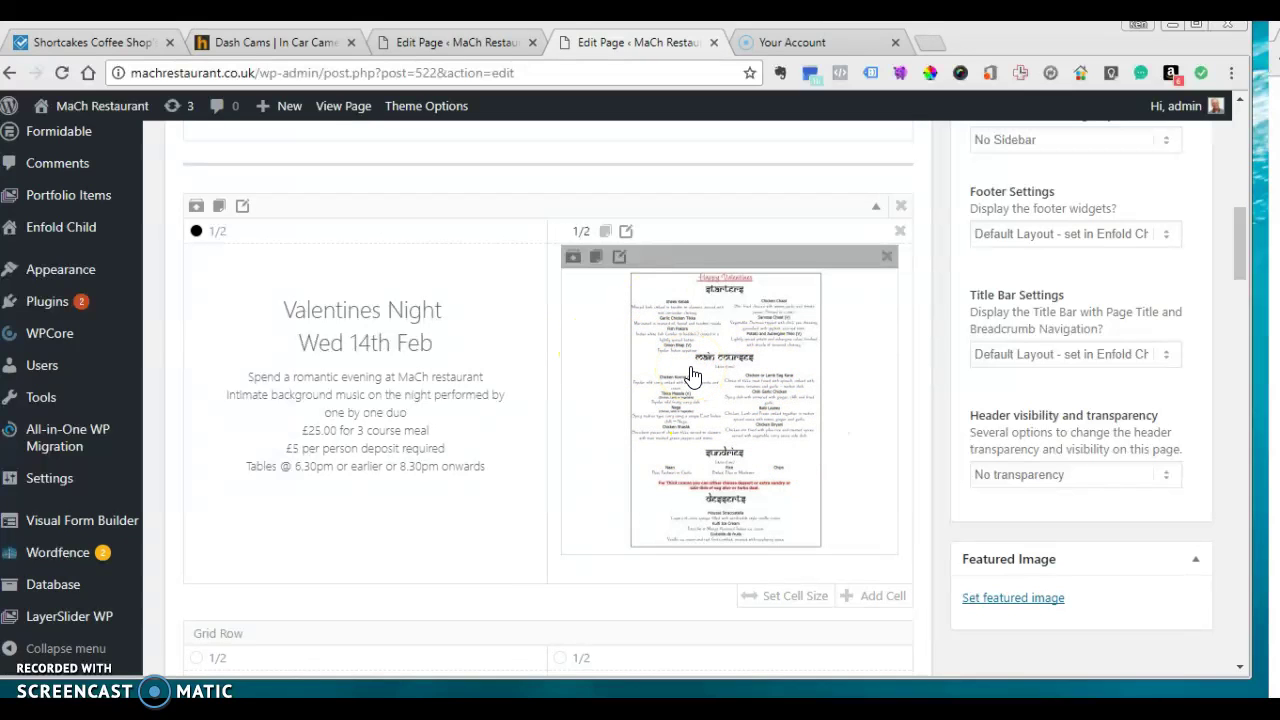
Open the menu image's Image settings and look over its alignment, styling and hover options
click(690, 370)
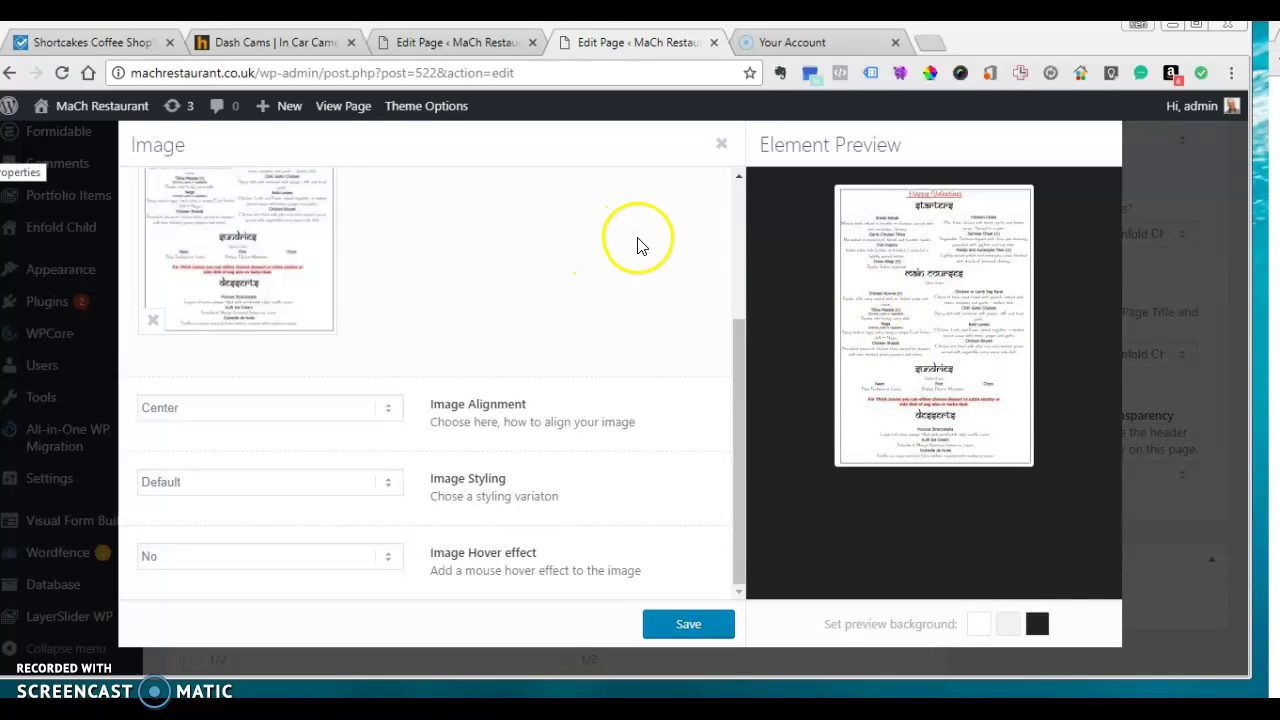
scroll(640, 245, up, 2)
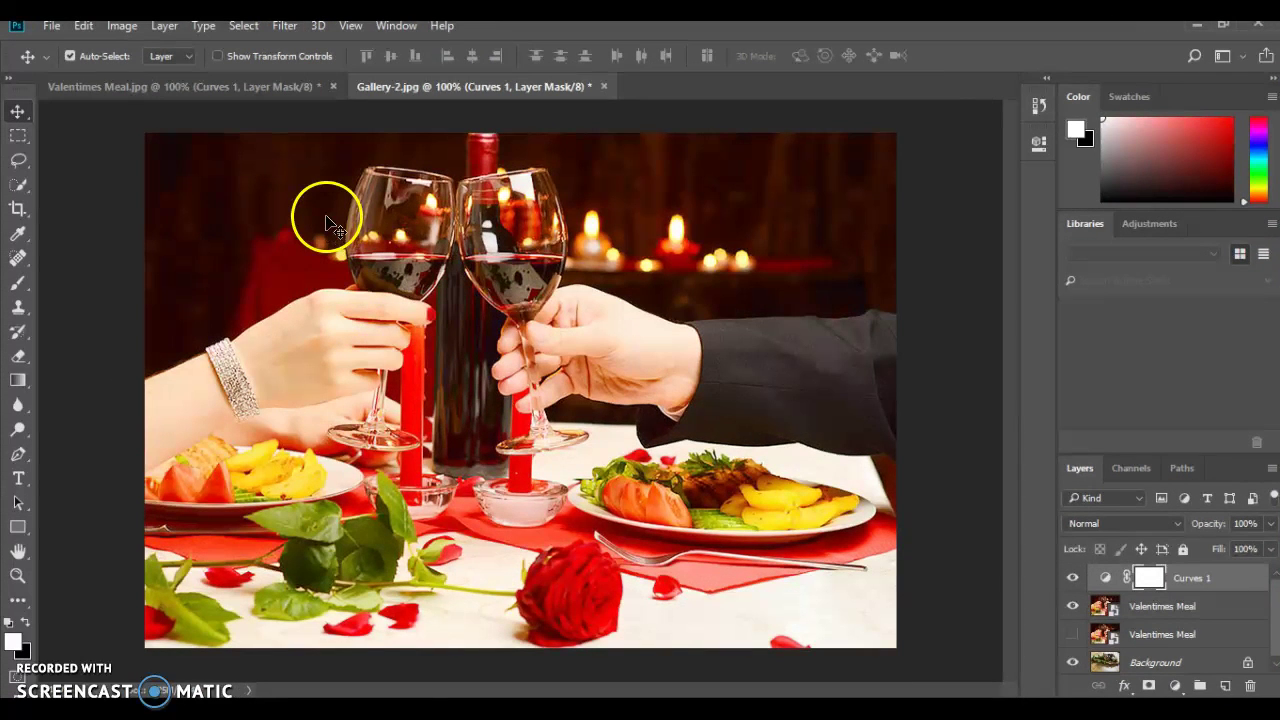
Check the Valentimes Meal image's dimensions in Image Size and cancel without changes
click(238, 88)
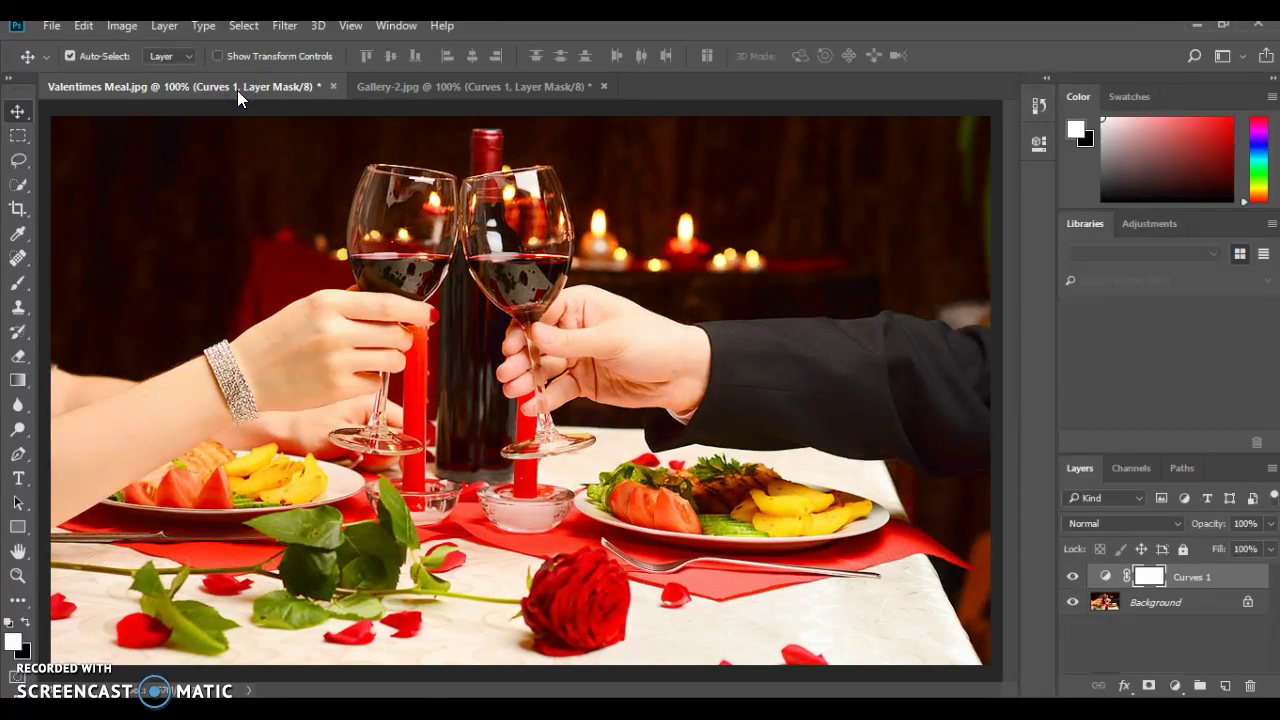
click(53, 28)
click(50, 28)
click(121, 27)
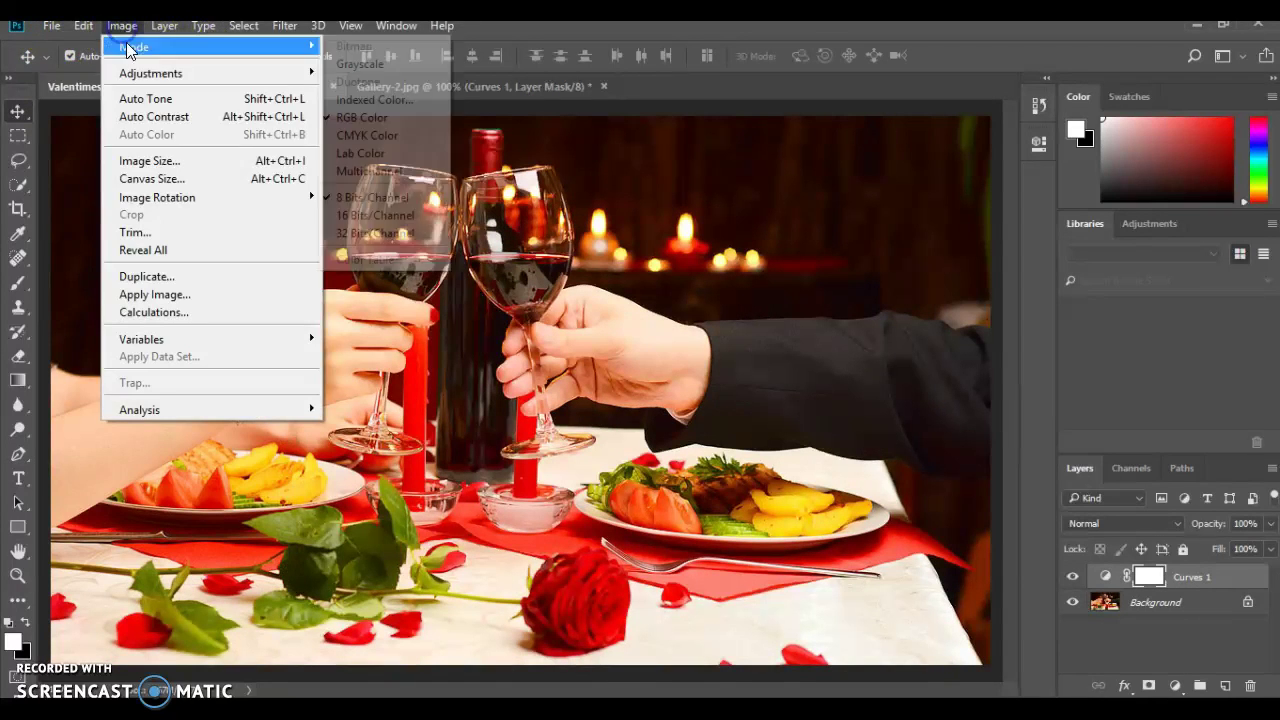
click(155, 165)
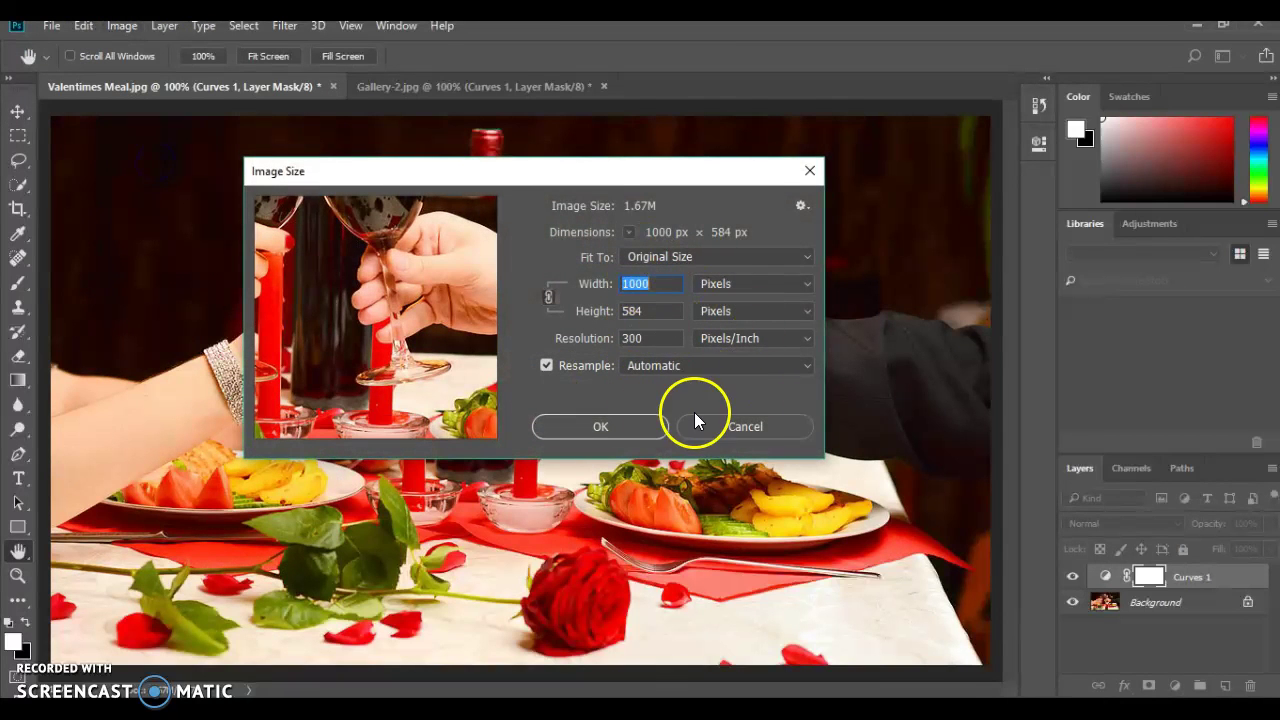
click(729, 426)
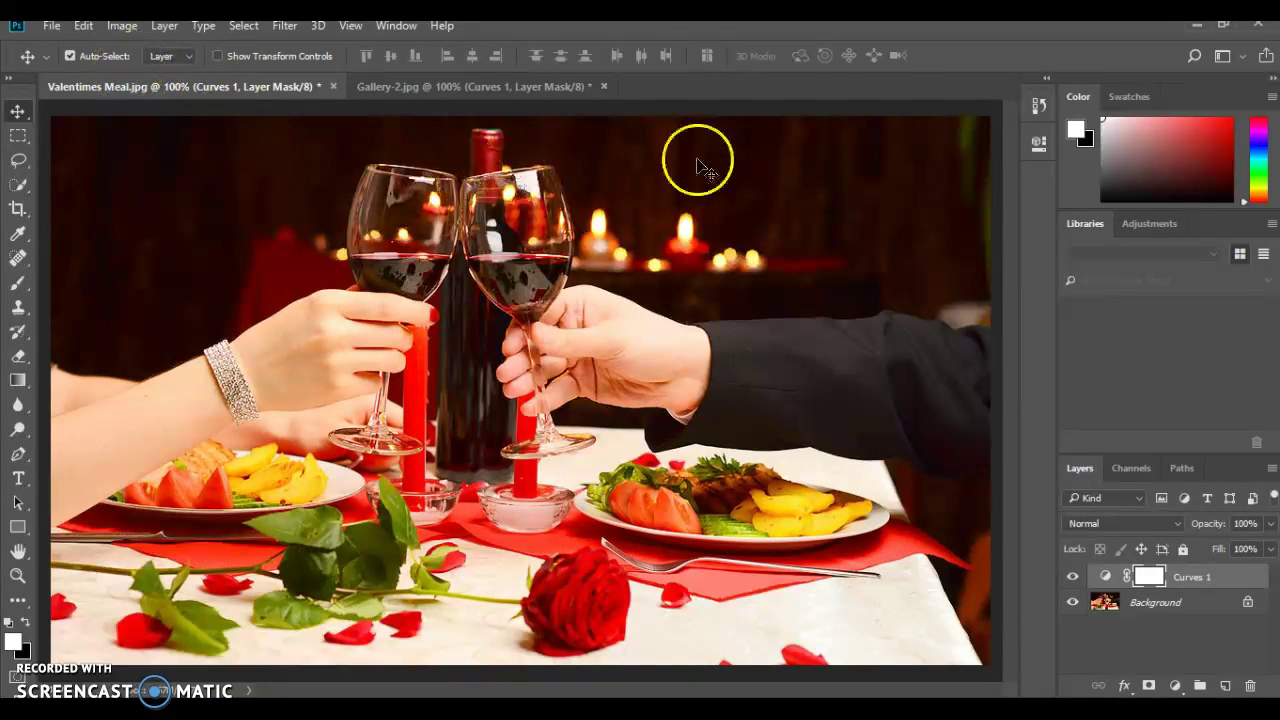
In Gallery-2, hide both Valentimes Meal layers and confirm its 800 × 548 px size
click(471, 86)
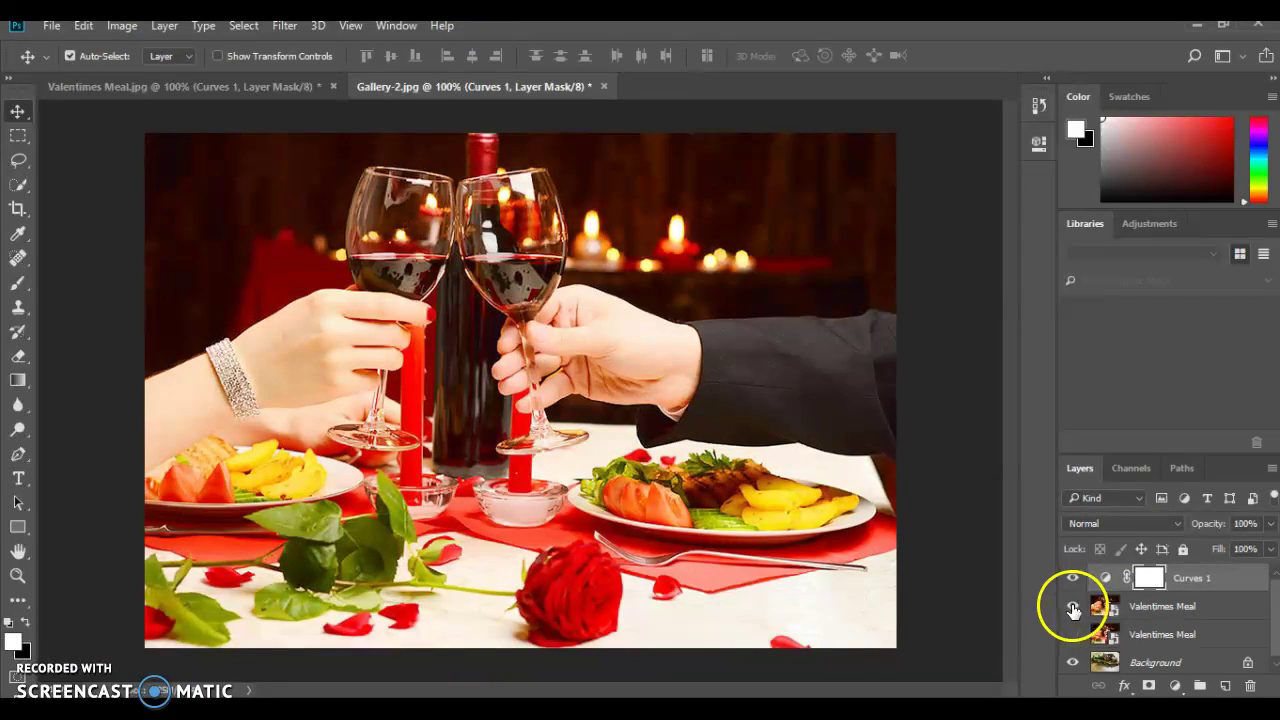
click(1072, 606)
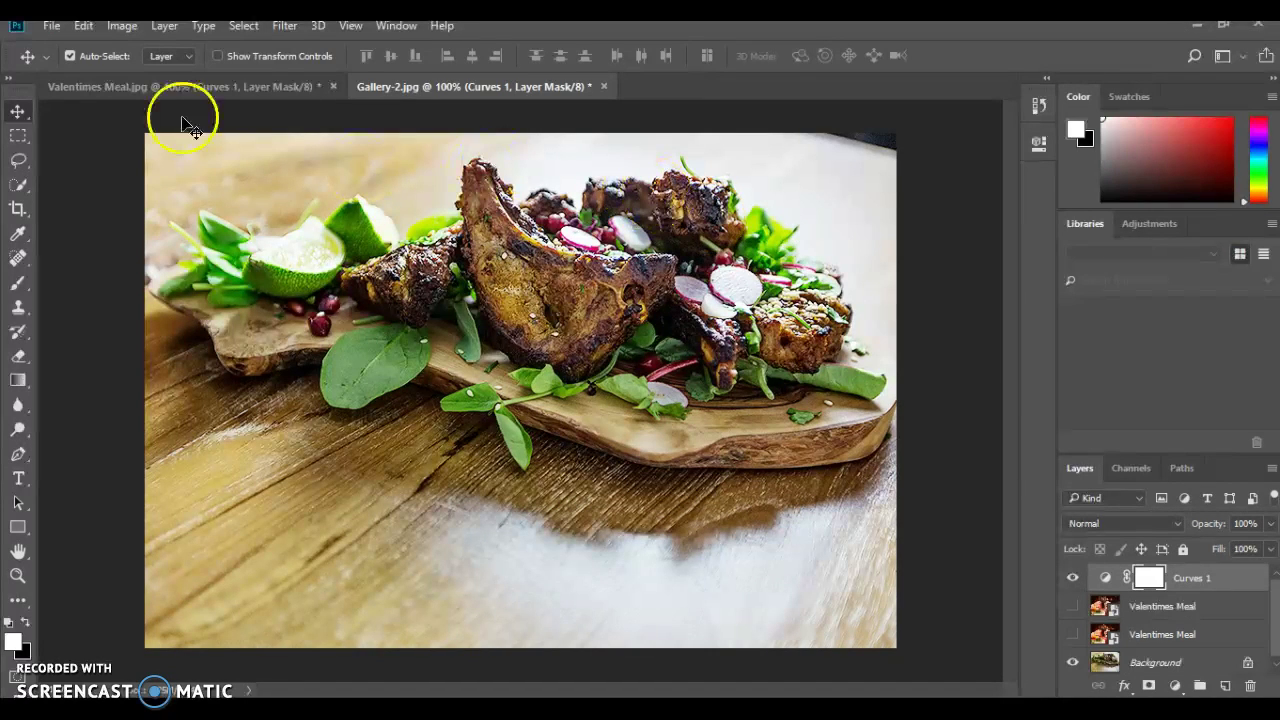
click(122, 26)
click(226, 162)
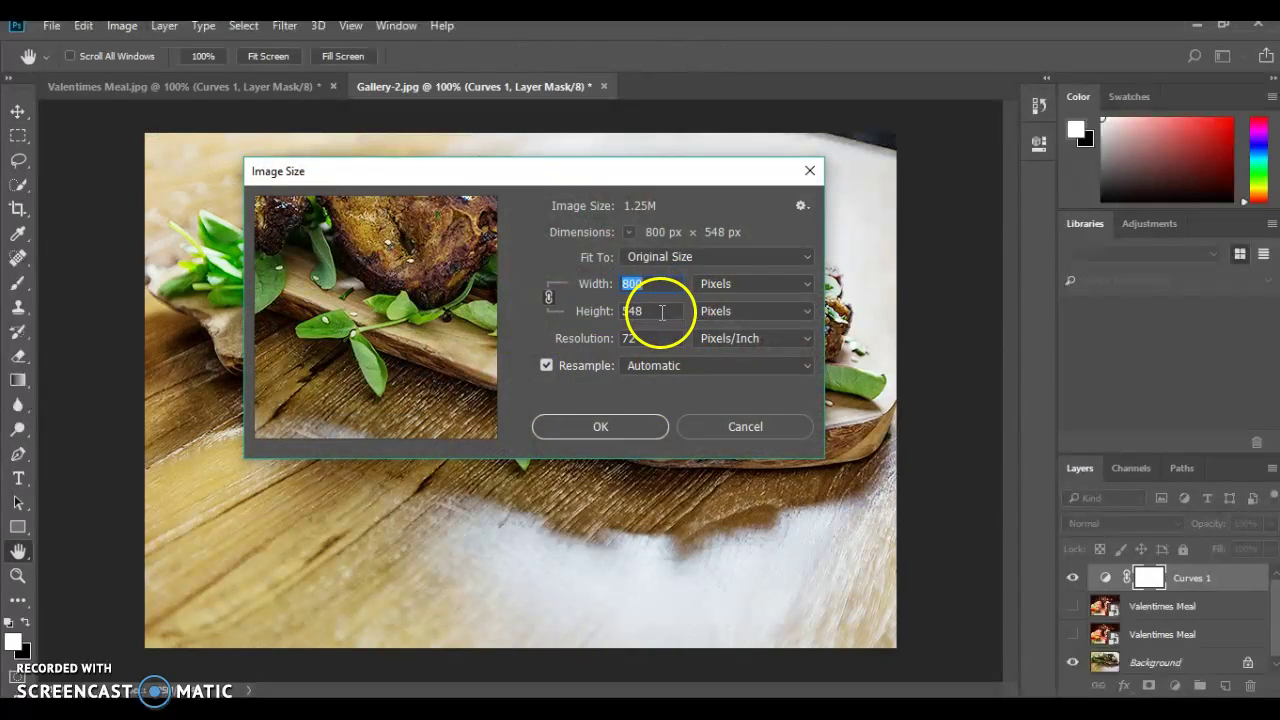
click(726, 427)
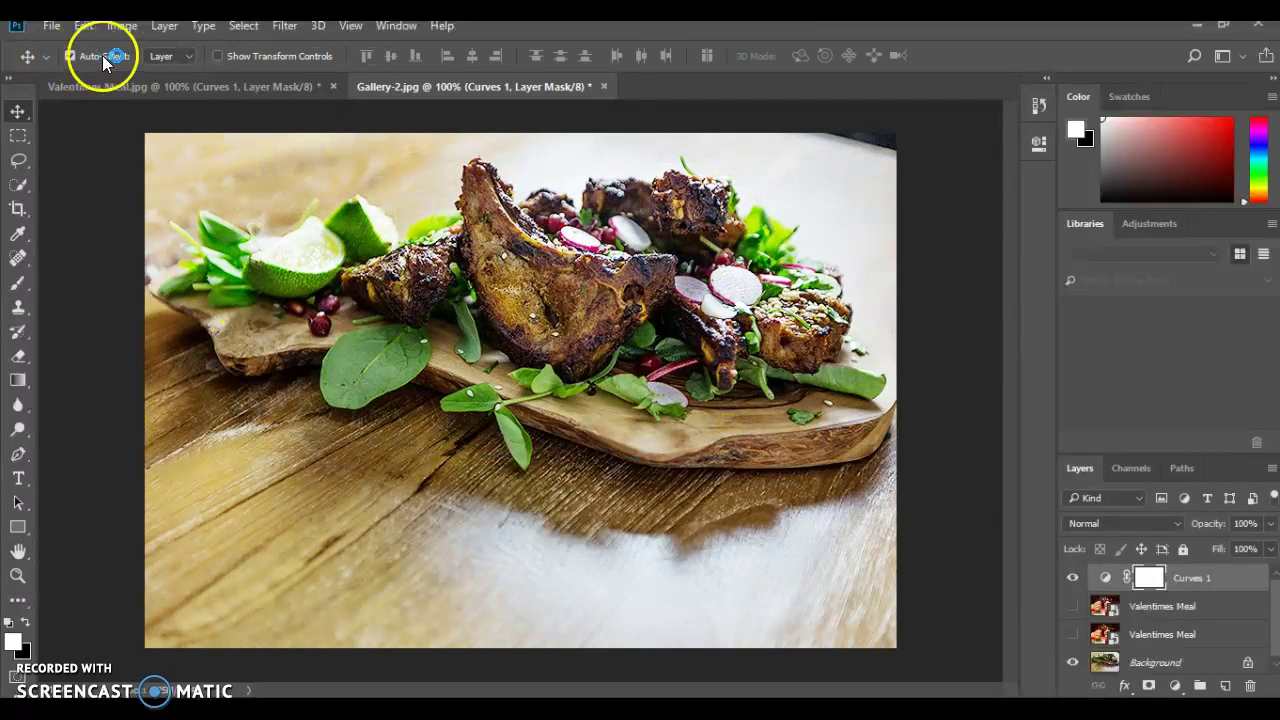
click(163, 88)
click(48, 28)
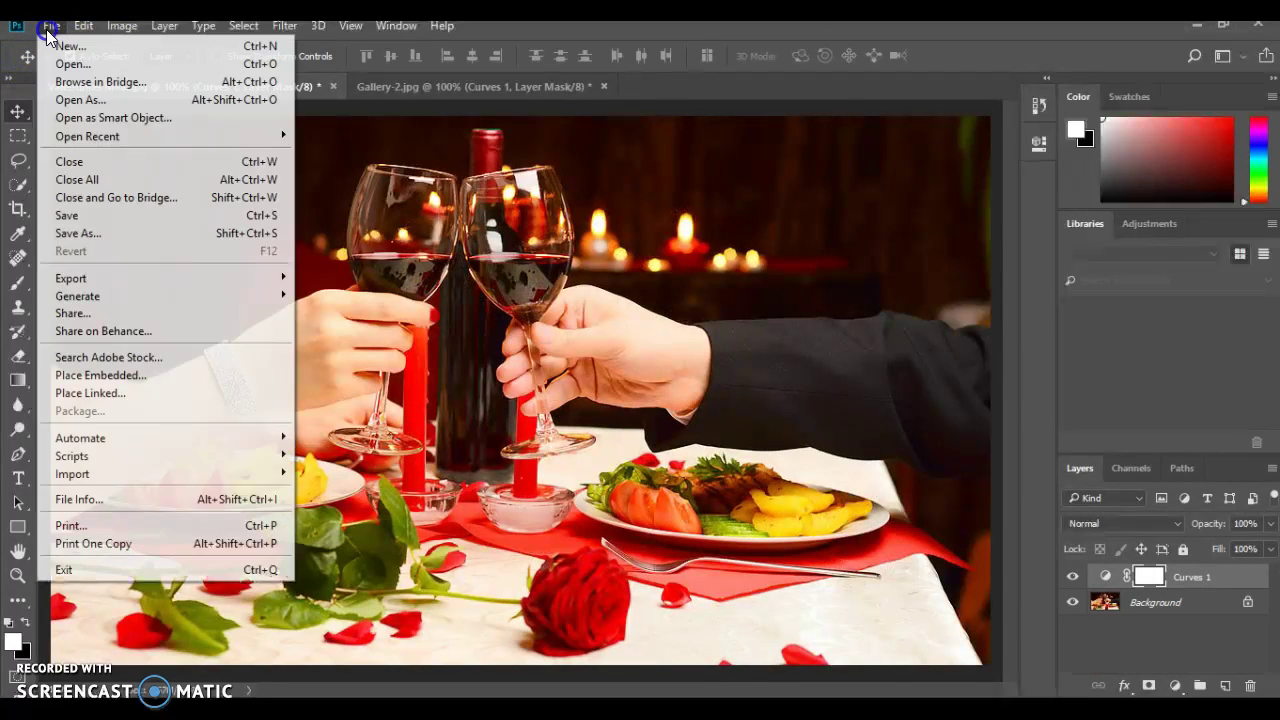
mouse_move(108, 279)
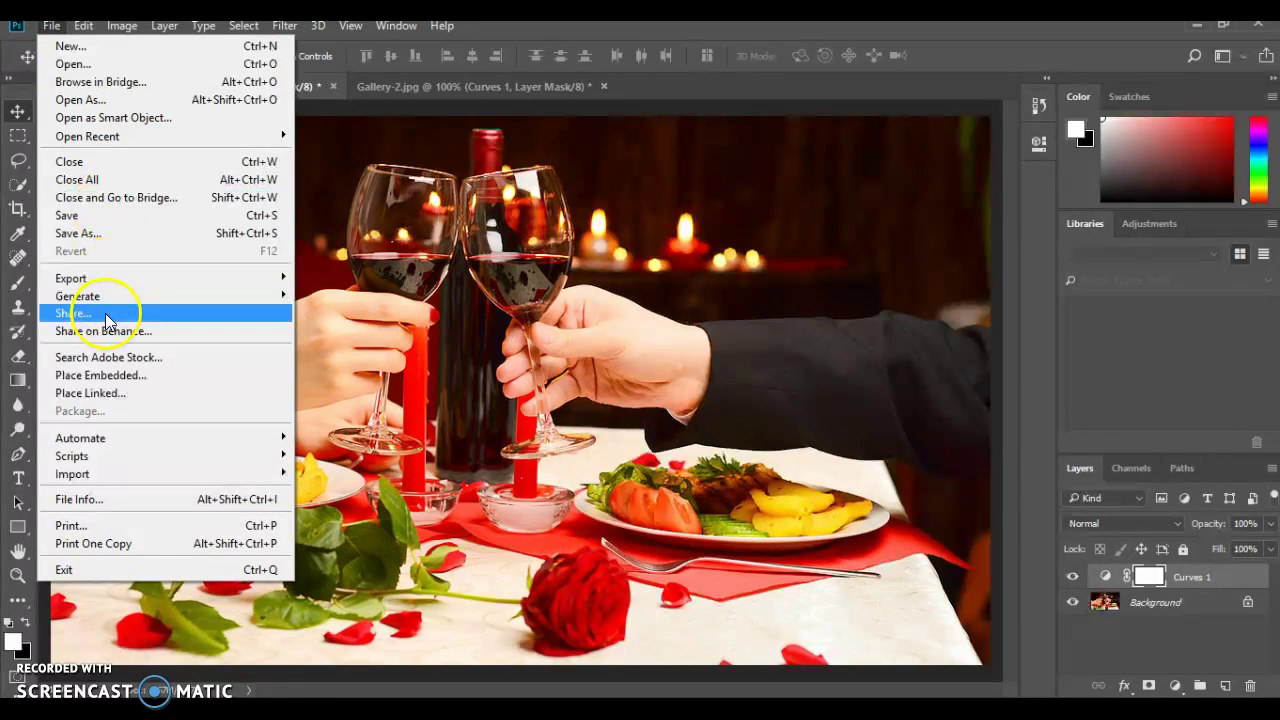
click(120, 383)
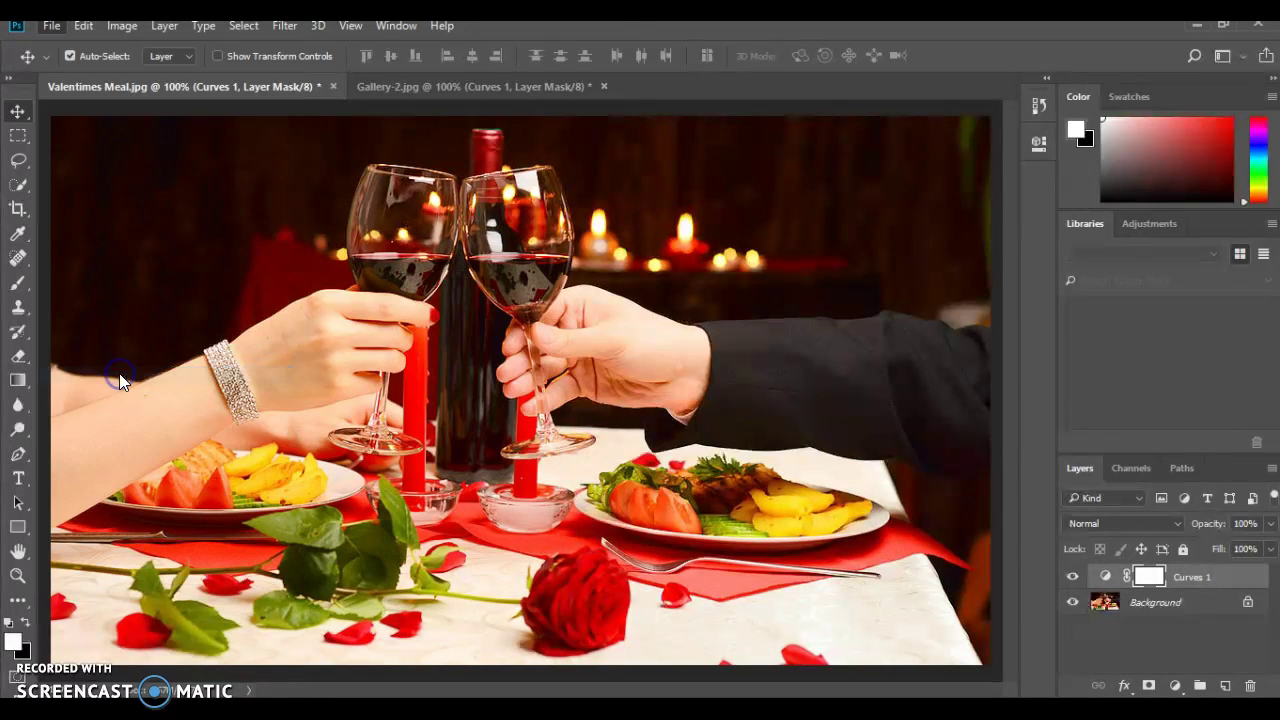
scroll(608, 245, down, 15)
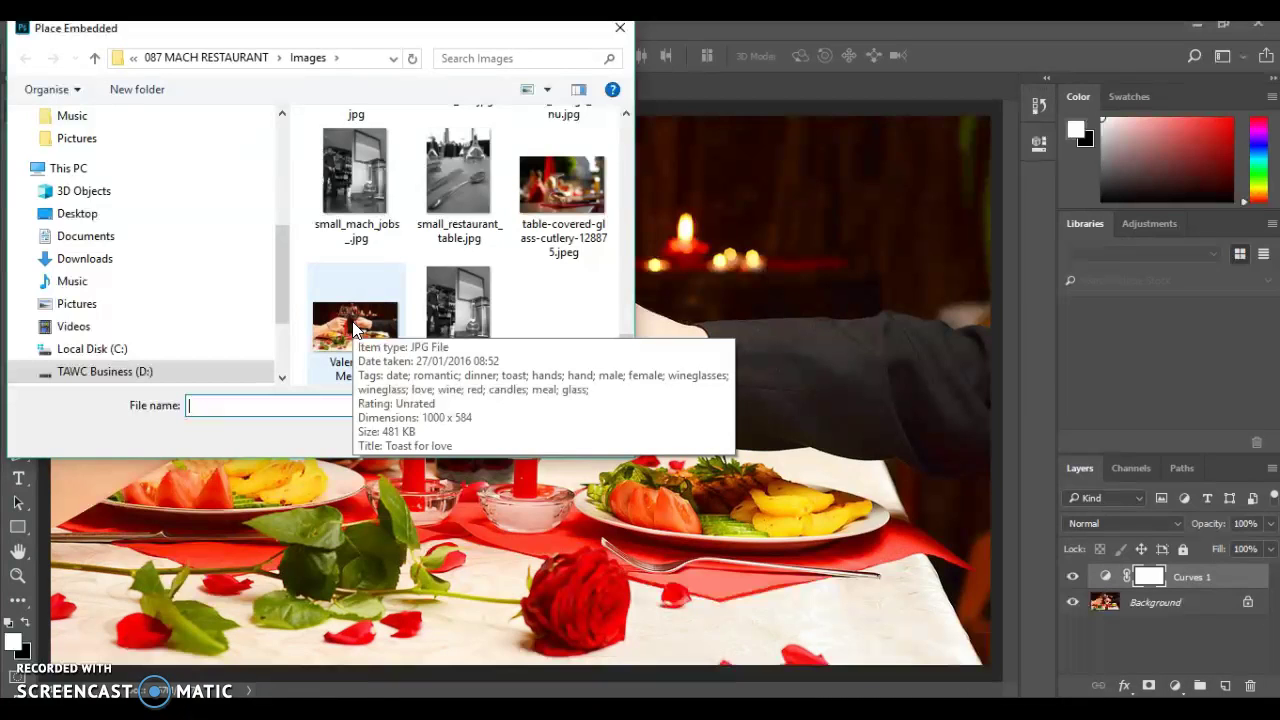
click(355, 325)
click(480, 434)
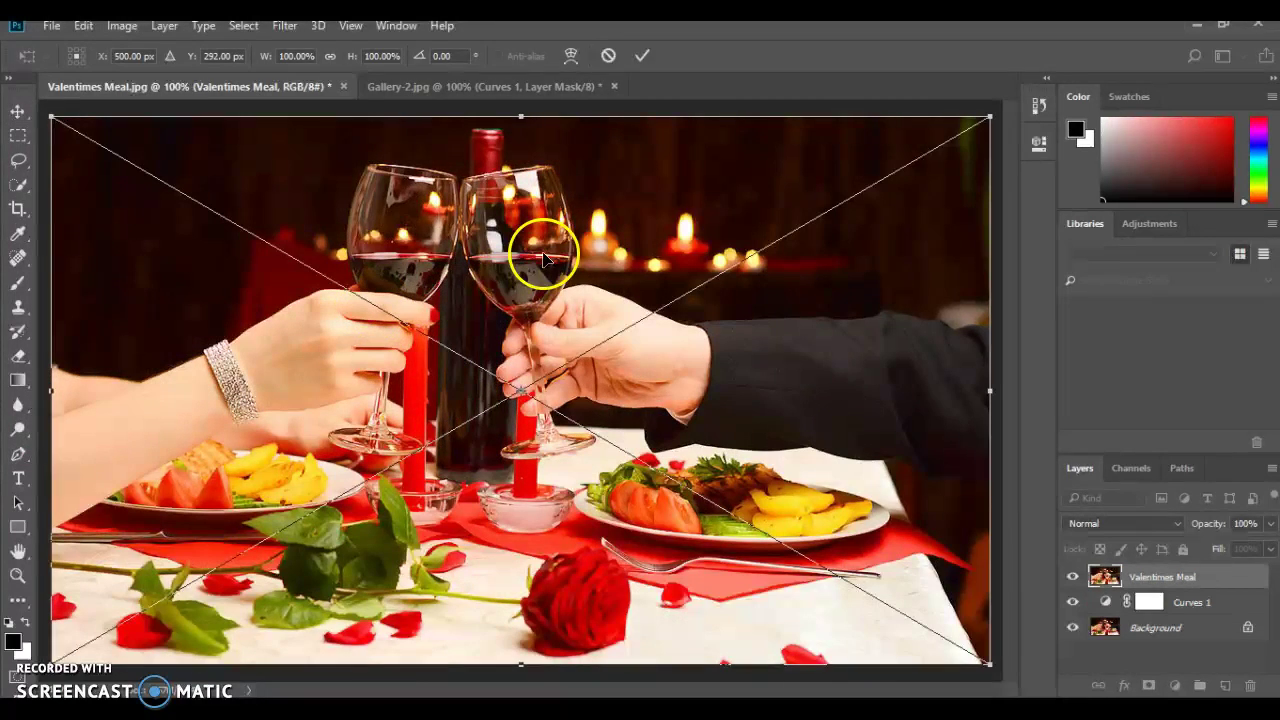
key(Return)
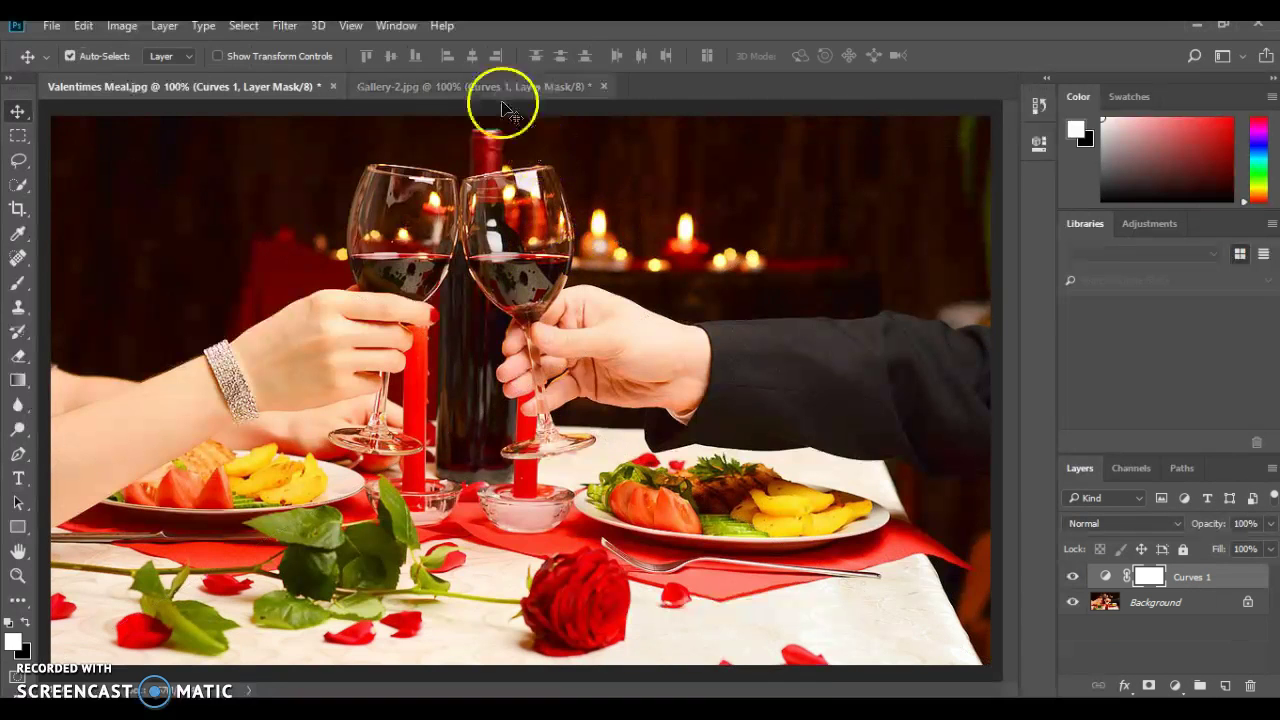
click(466, 86)
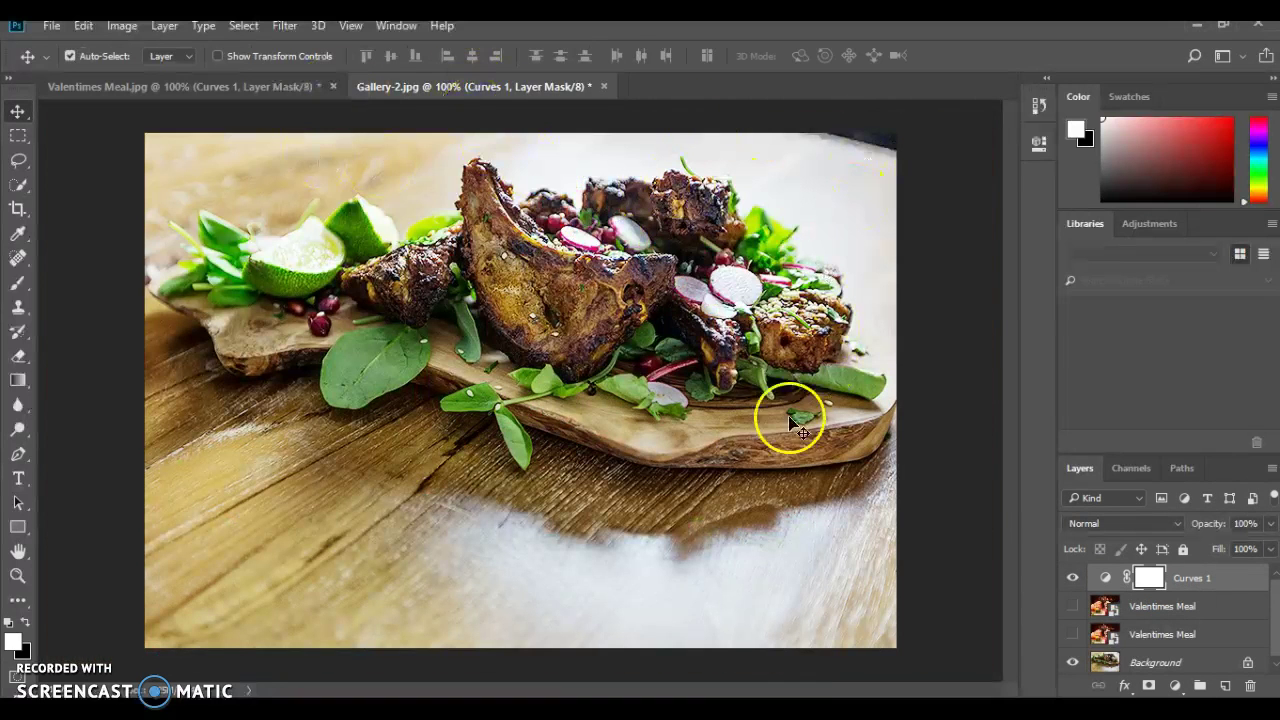
Embed Valentimes Meal.jpg into Gallery-2 and stretch it corner to corner over the canvas
click(50, 25)
click(90, 375)
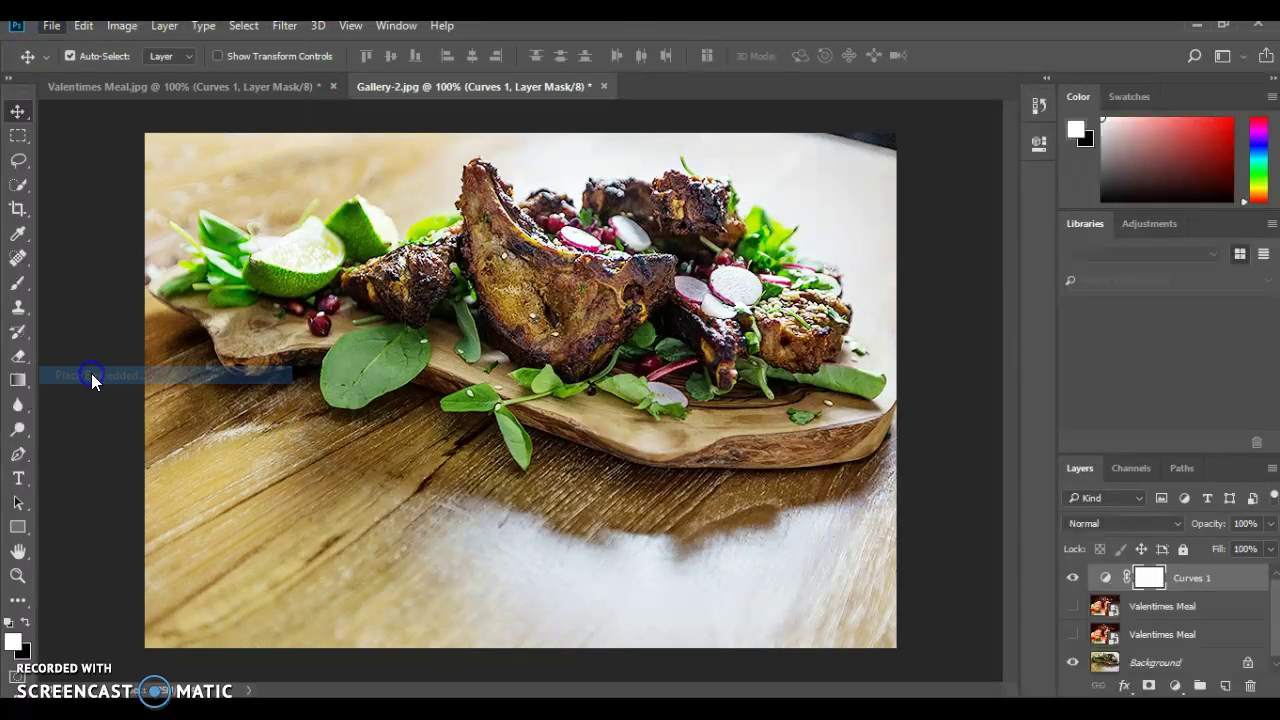
scroll(368, 333, down, 10)
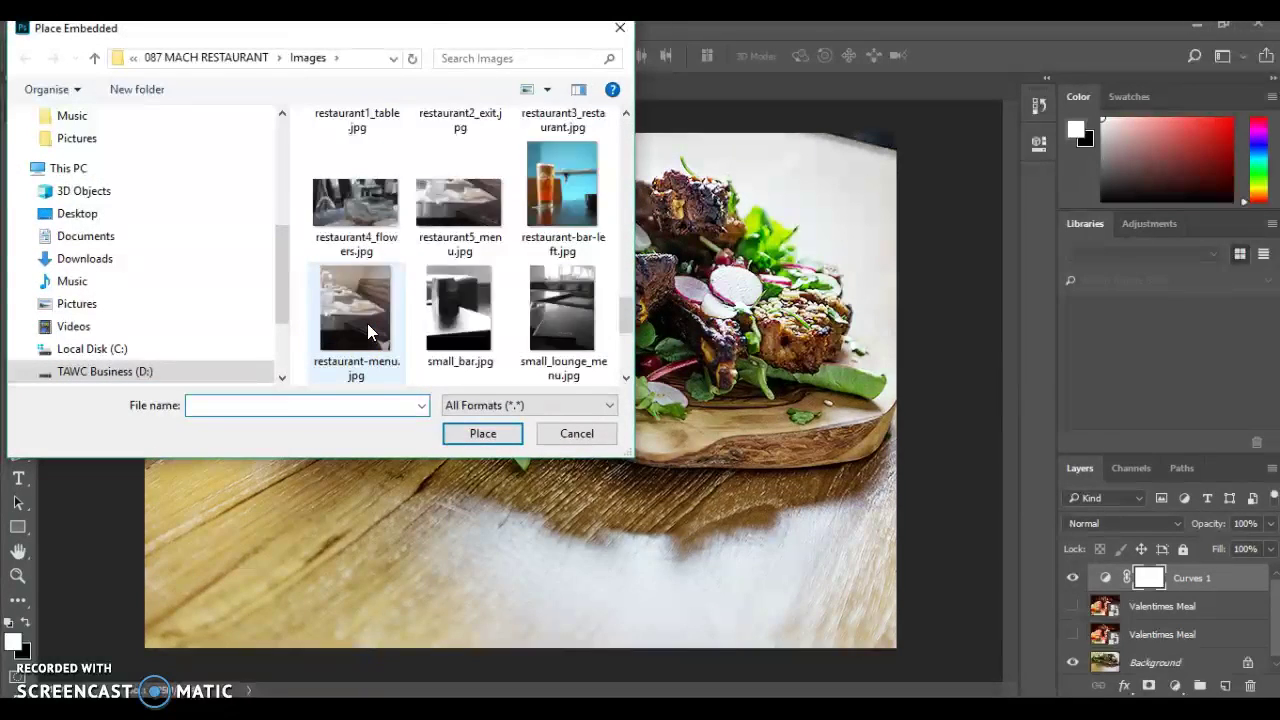
click(356, 330)
click(500, 436)
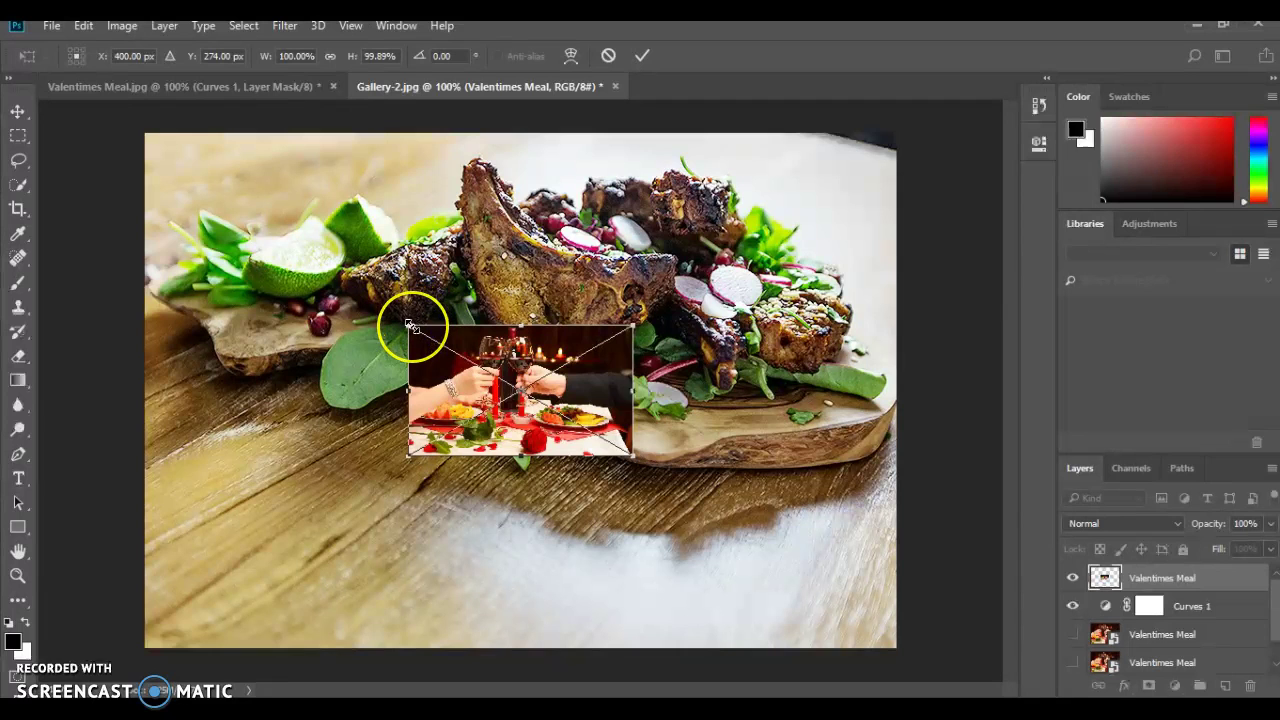
drag(411, 327, 76, 104)
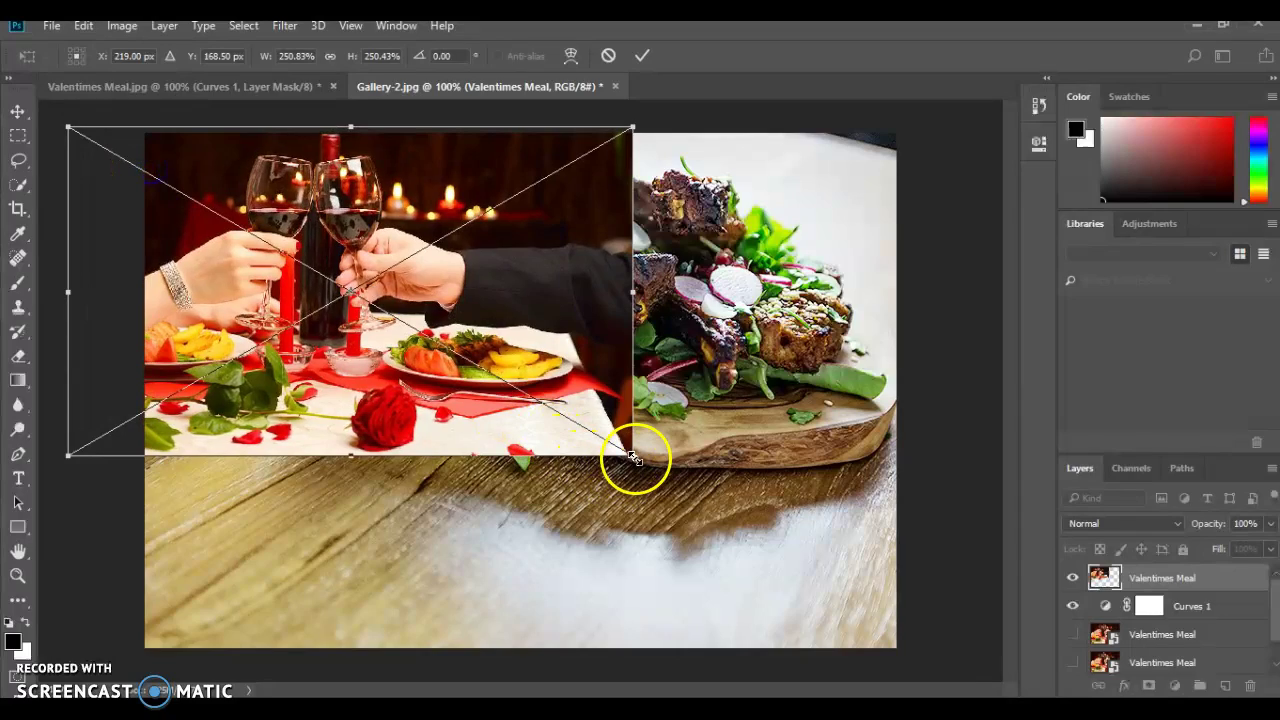
drag(634, 460, 965, 652)
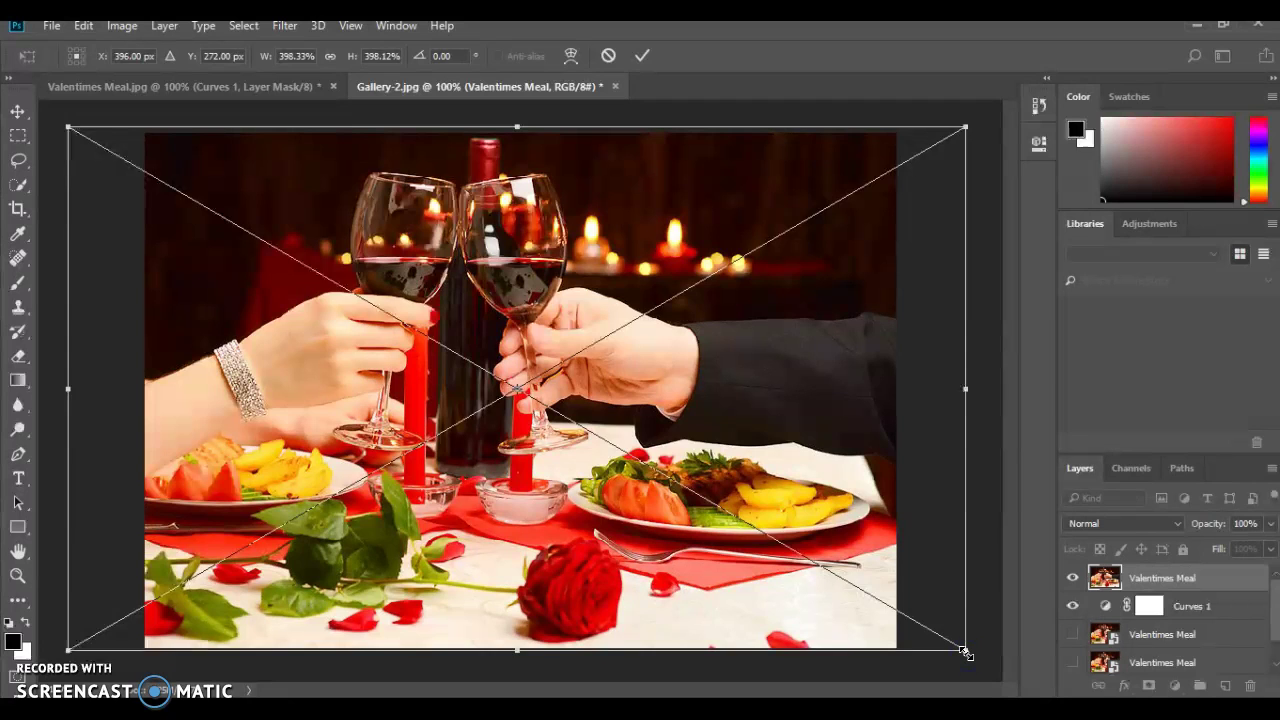
key(Return)
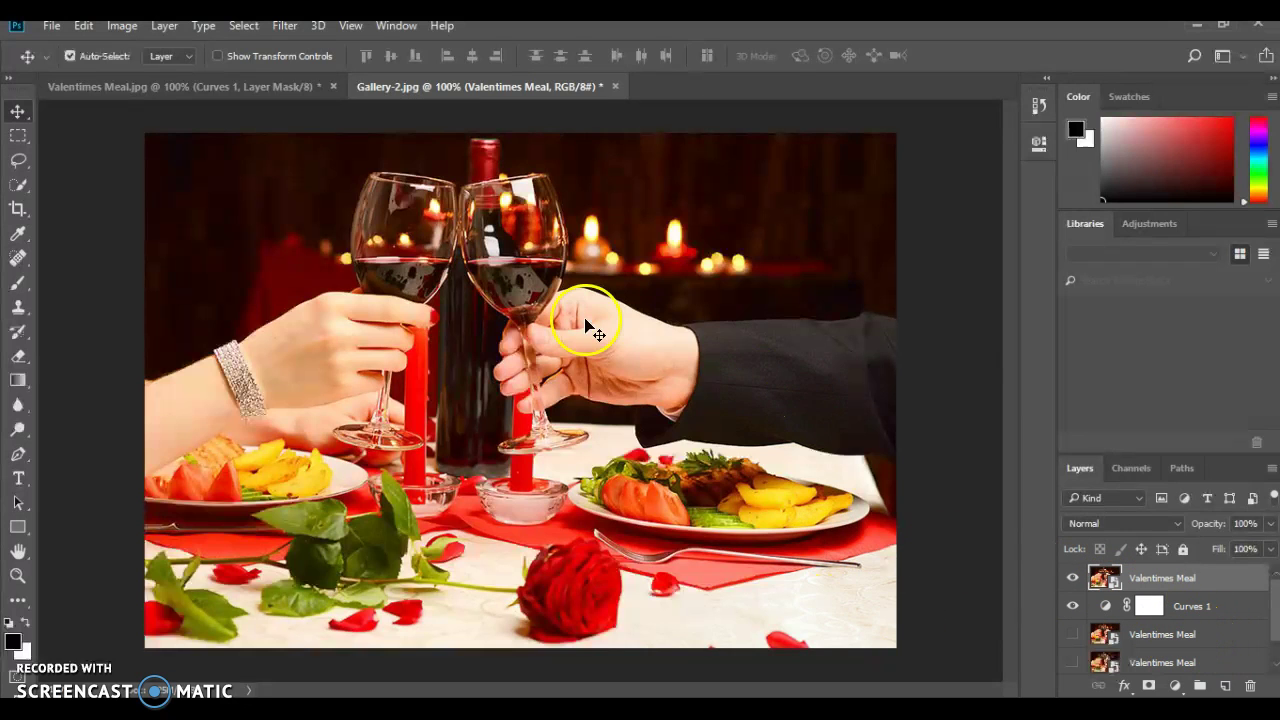
Export the Gallery-2 image using File > Export > Save for Web (Legacy)
click(48, 27)
mouse_move(75, 278)
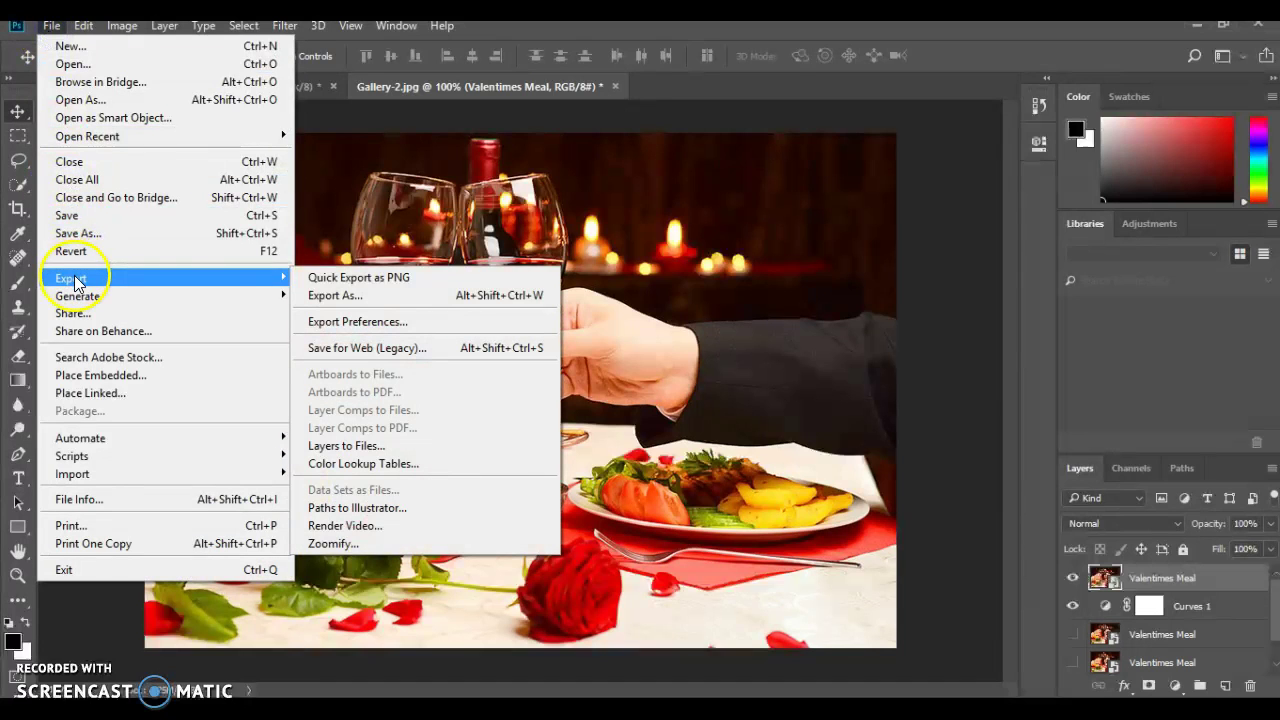
click(378, 347)
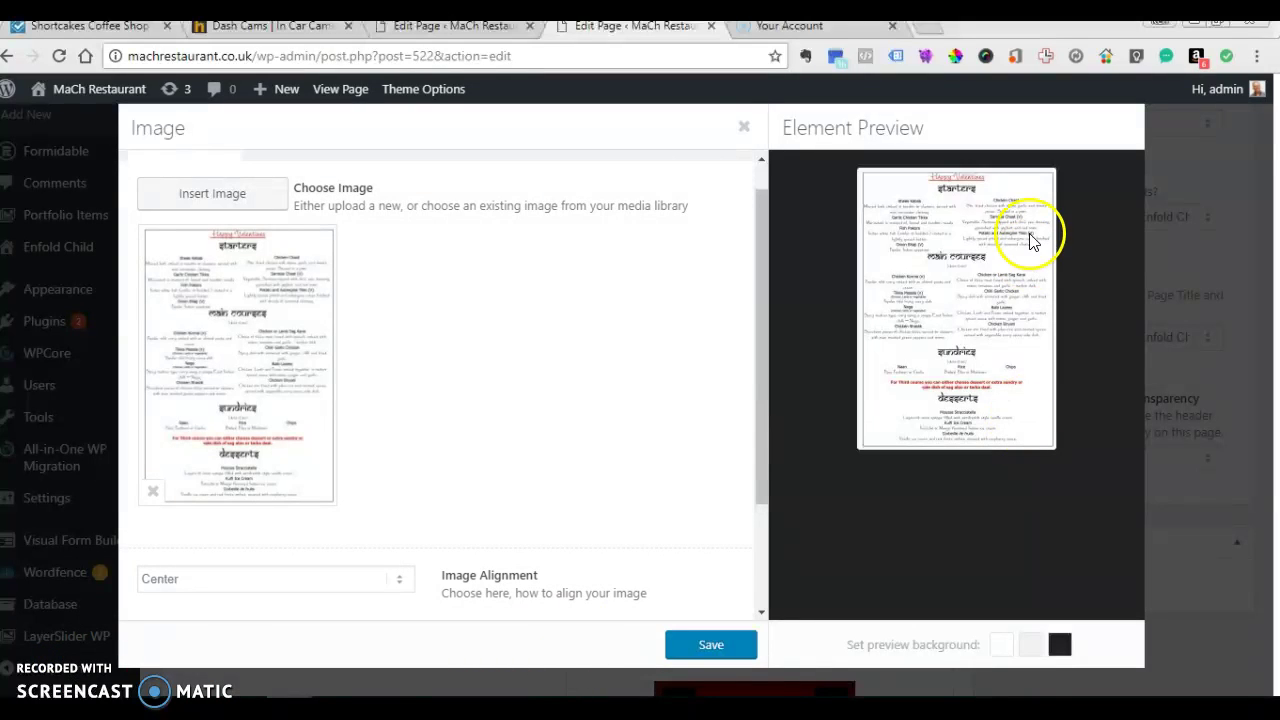
Swap the image for the Valentines-Meal photo at Full Size 800 × 548 and save the element
click(745, 128)
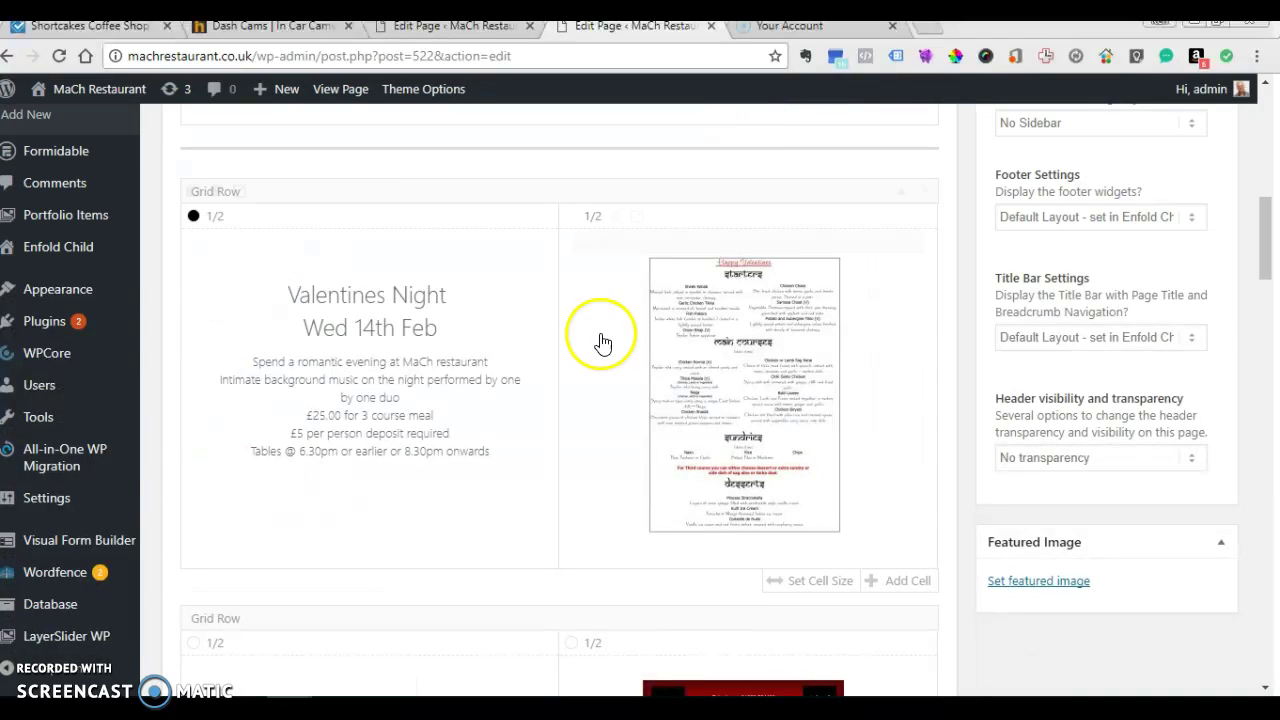
click(764, 348)
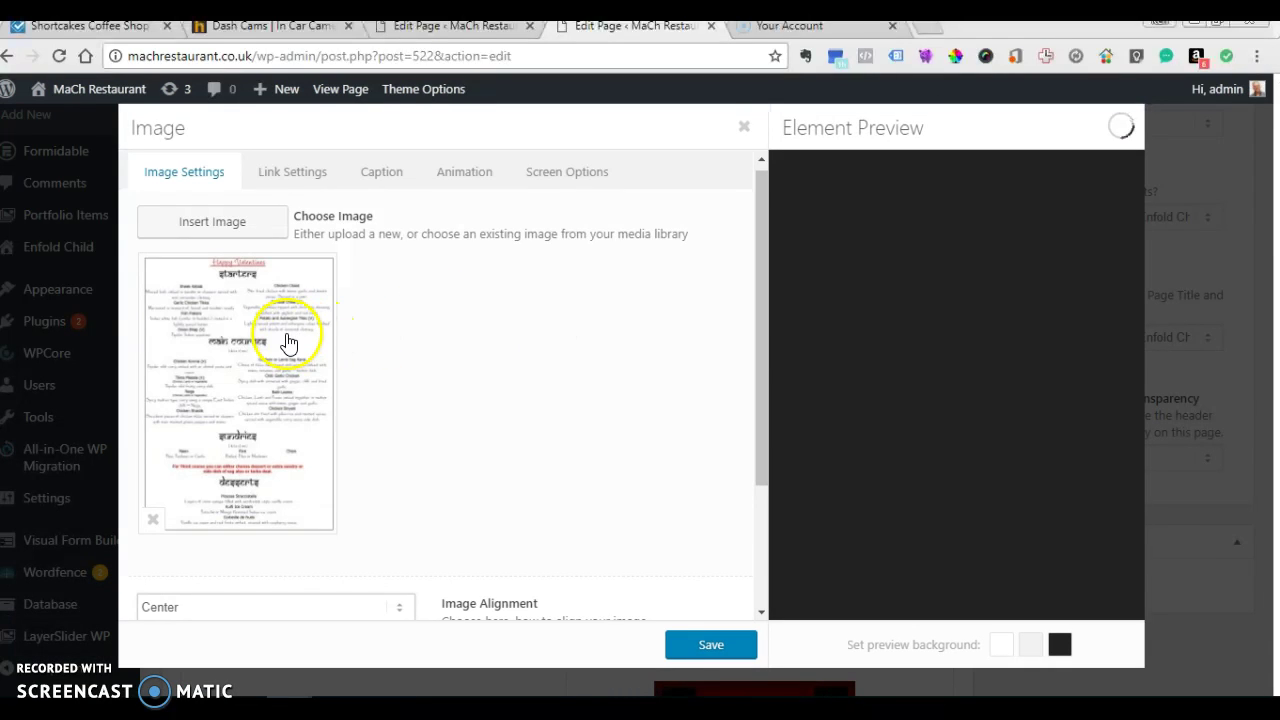
click(285, 339)
click(90, 275)
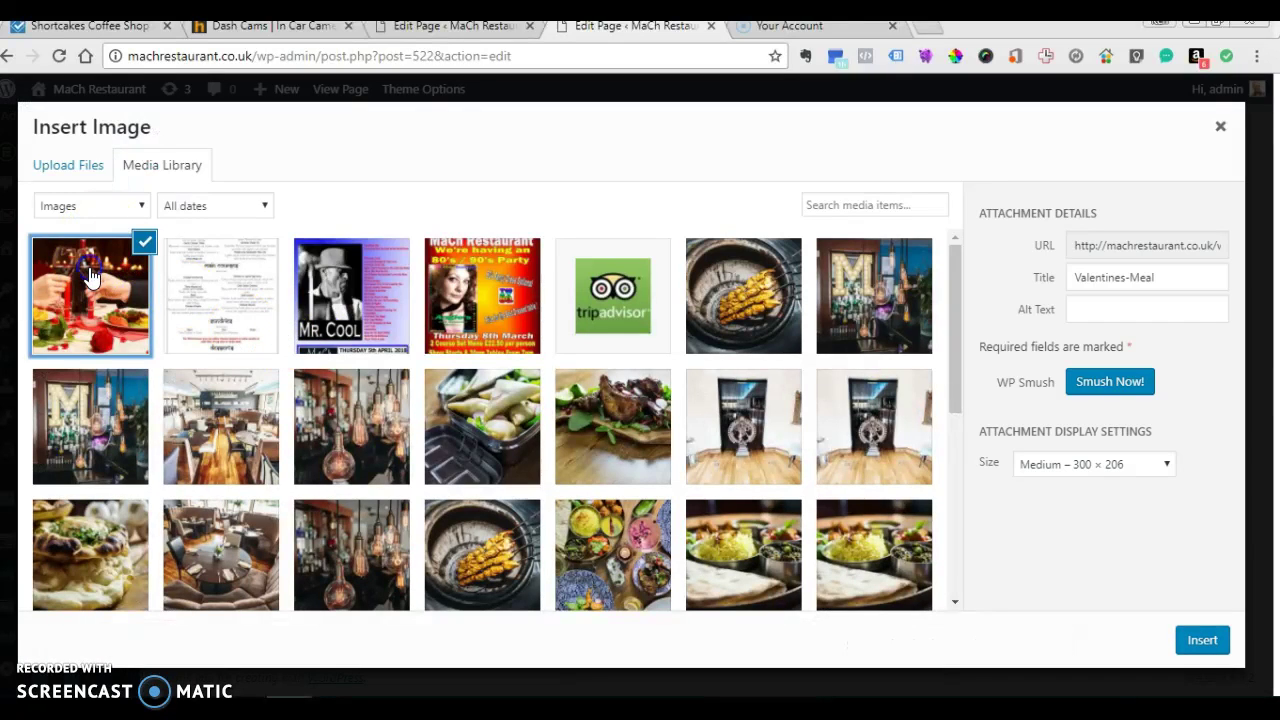
click(1088, 466)
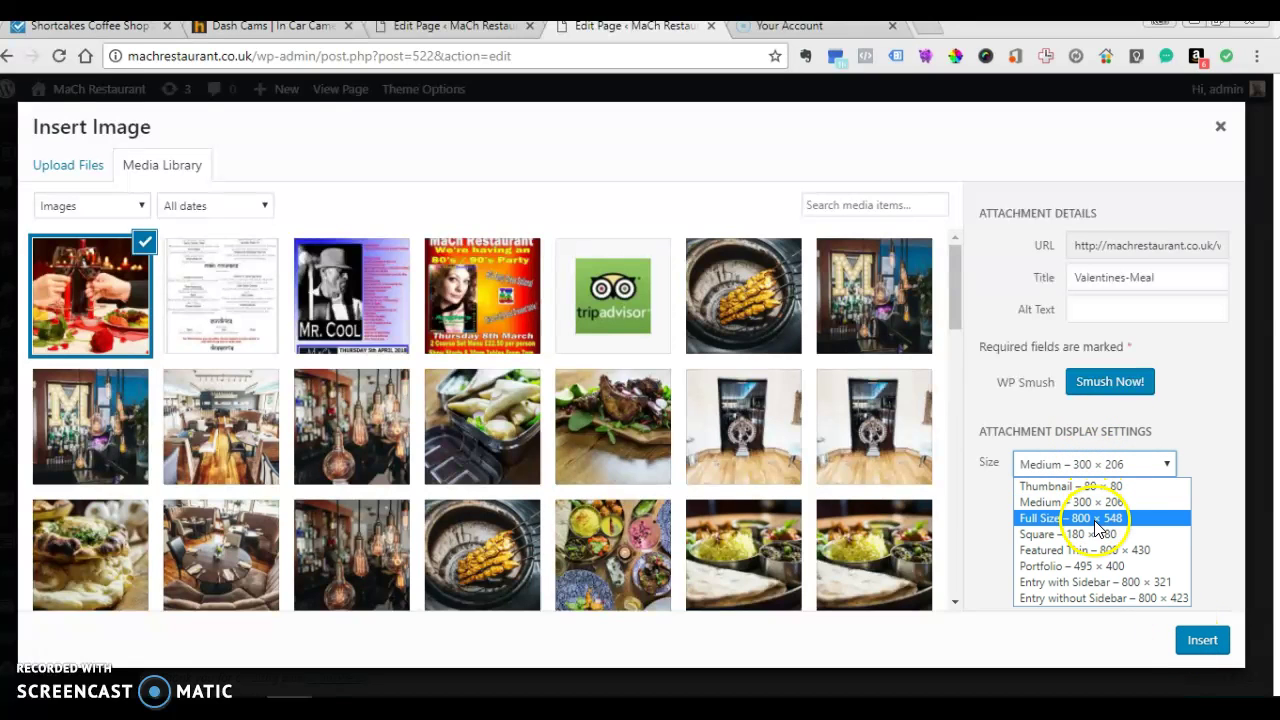
click(1097, 518)
click(1201, 638)
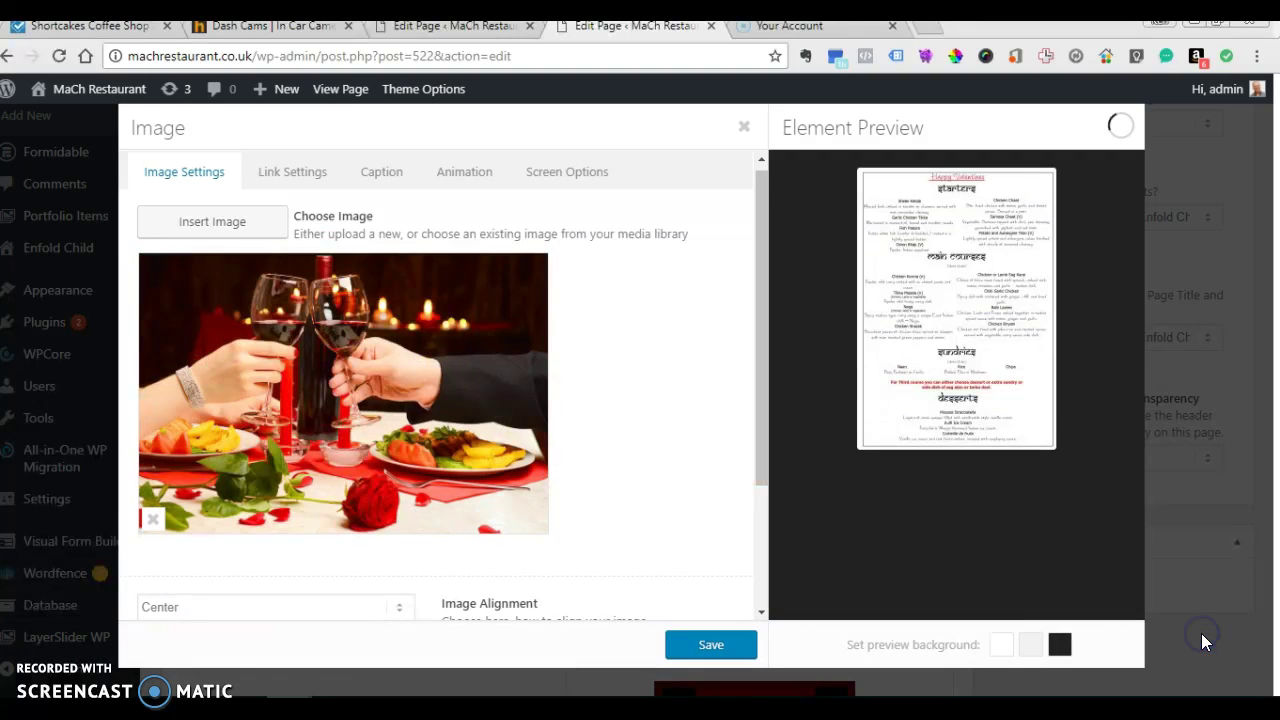
click(716, 641)
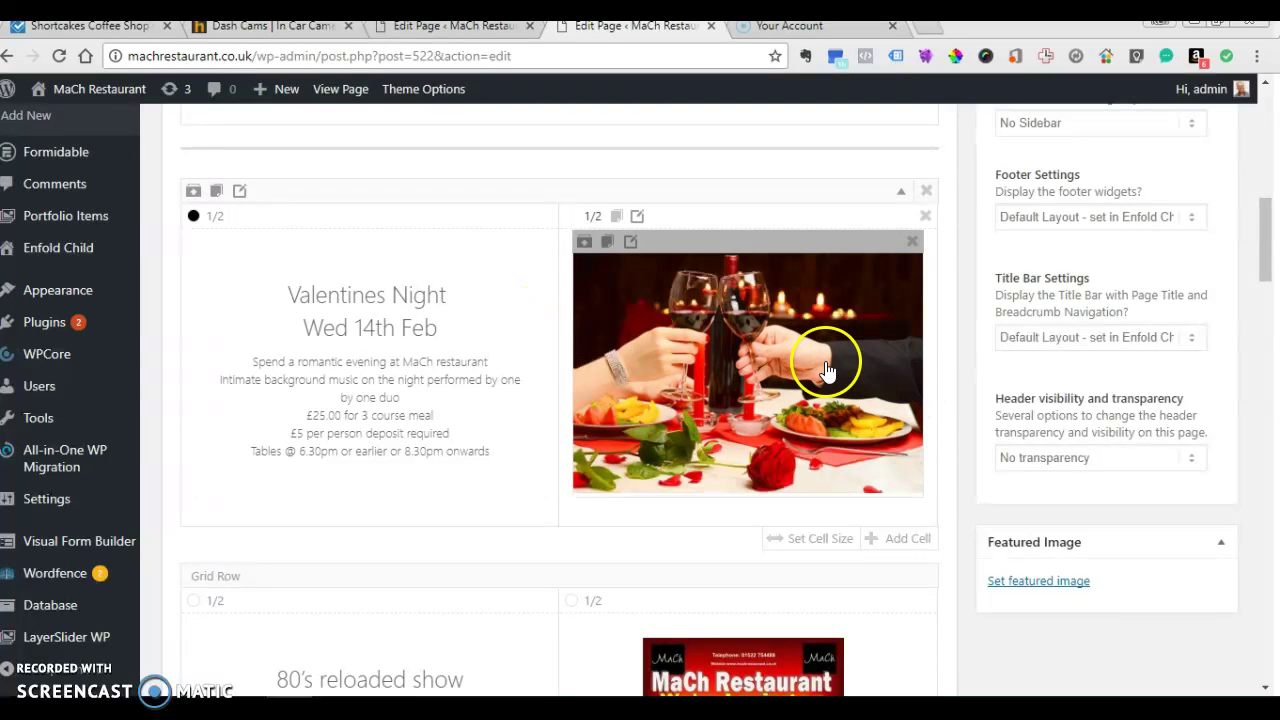
scroll(803, 380, down, 1)
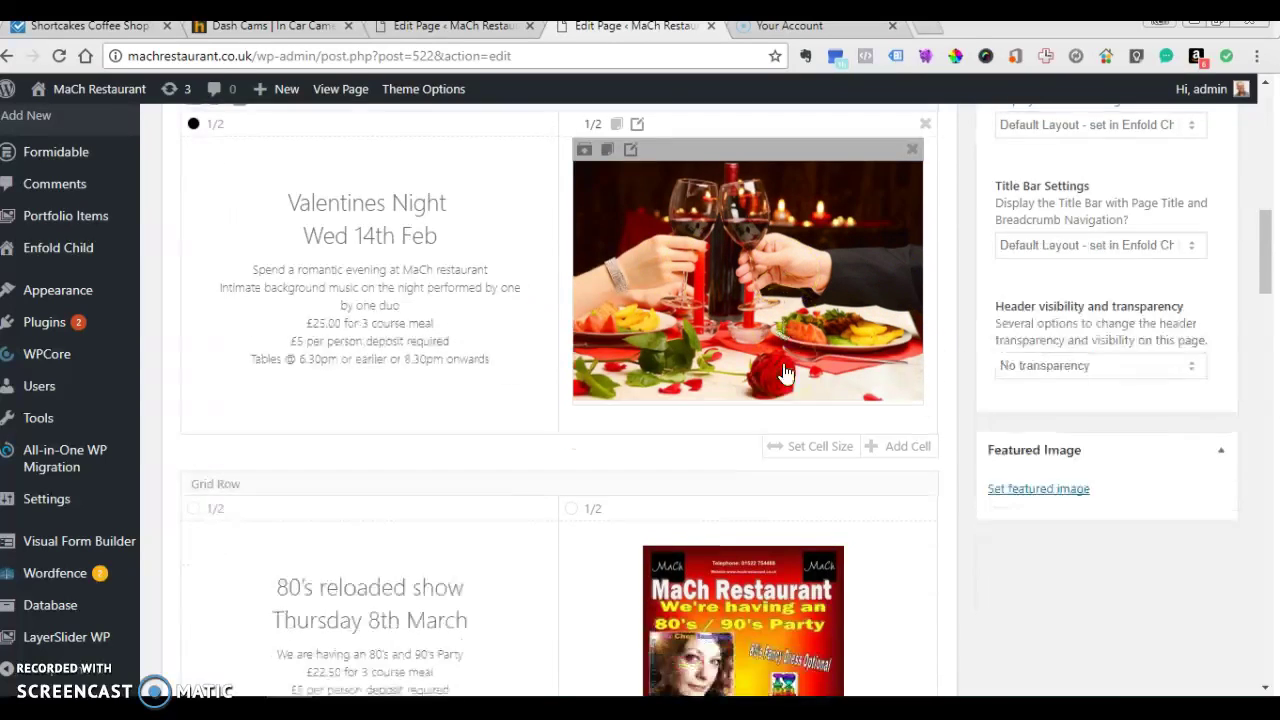
scroll(785, 372, up, 1)
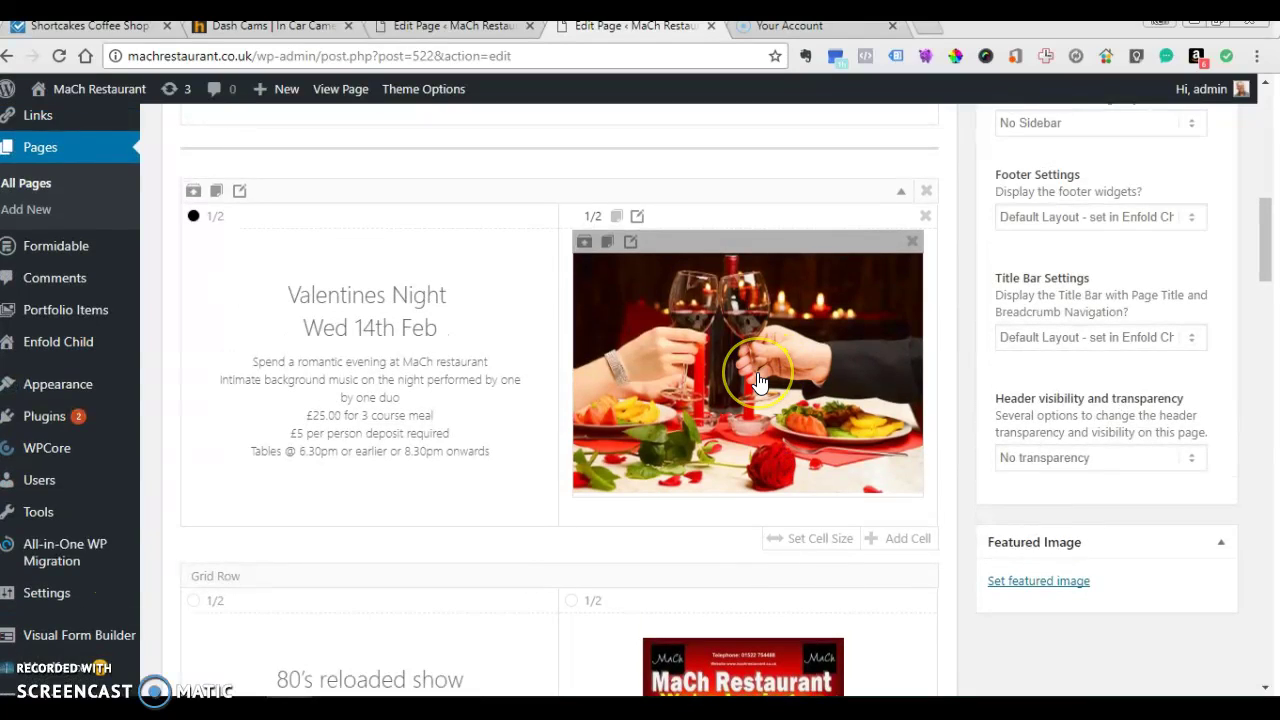
scroll(758, 381, down, 3)
scroll(758, 381, up, 2)
scroll(758, 381, down, 1)
scroll(756, 371, up, 8)
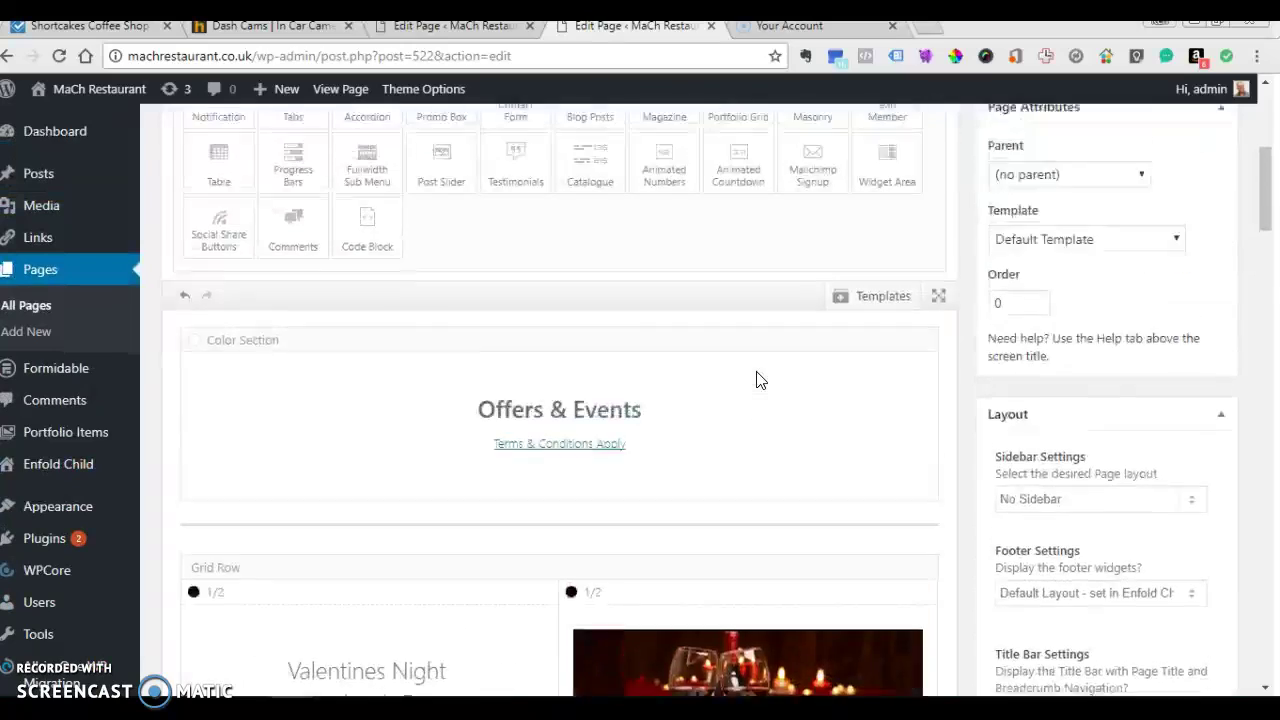
Place a Button under the Valentines text labelled 'Click Here To Download Menu', size X Large
scroll(757, 381, up, 1)
scroll(757, 371, down, 2)
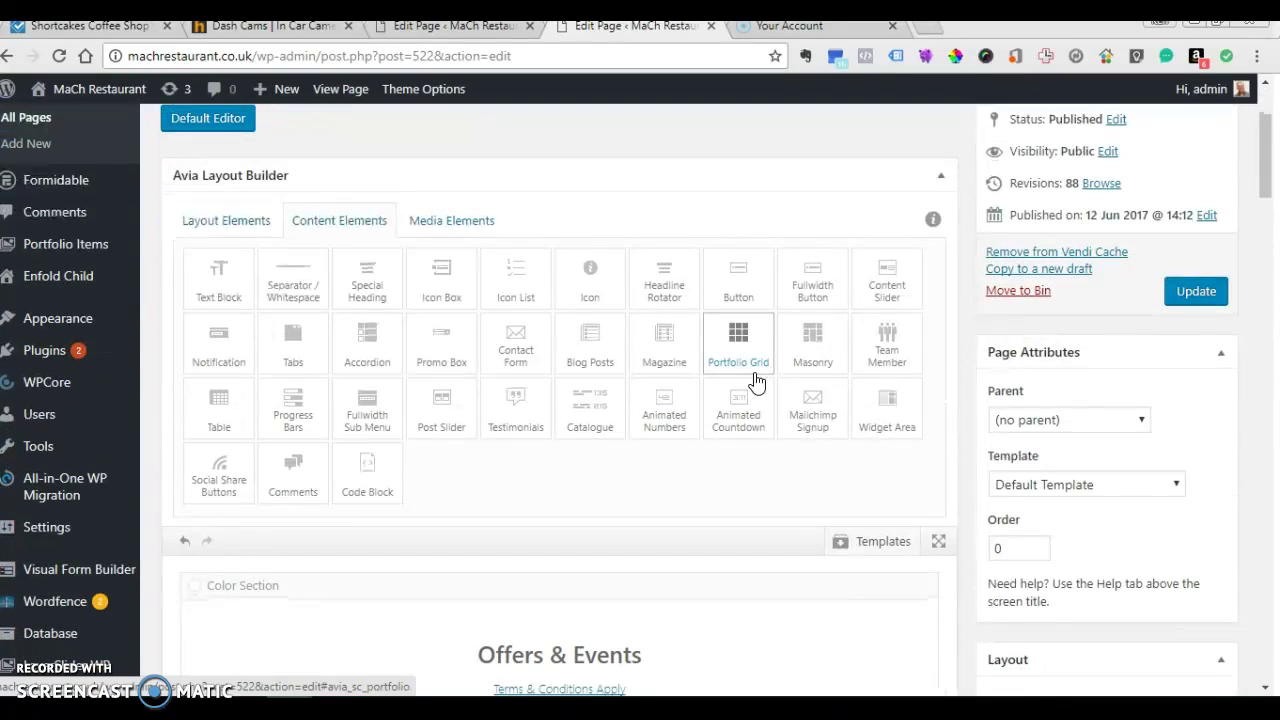
click(788, 303)
drag(737, 268, 337, 486)
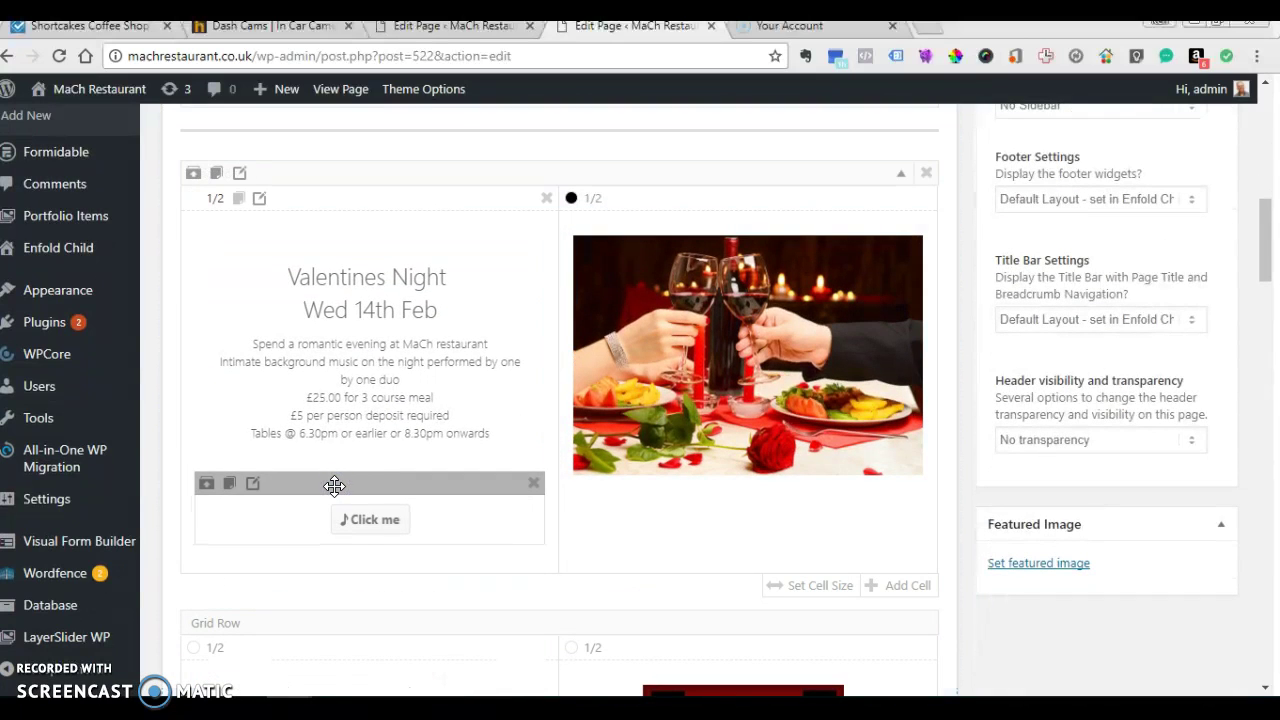
click(250, 484)
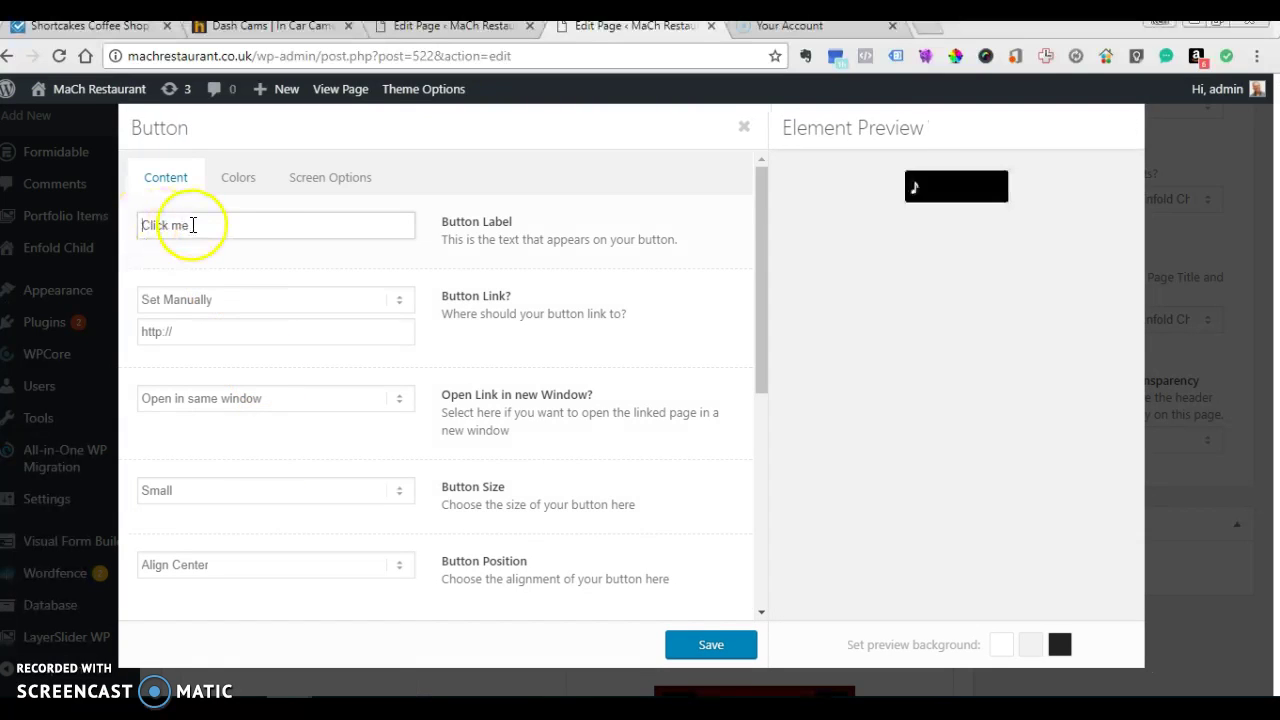
click(165, 226)
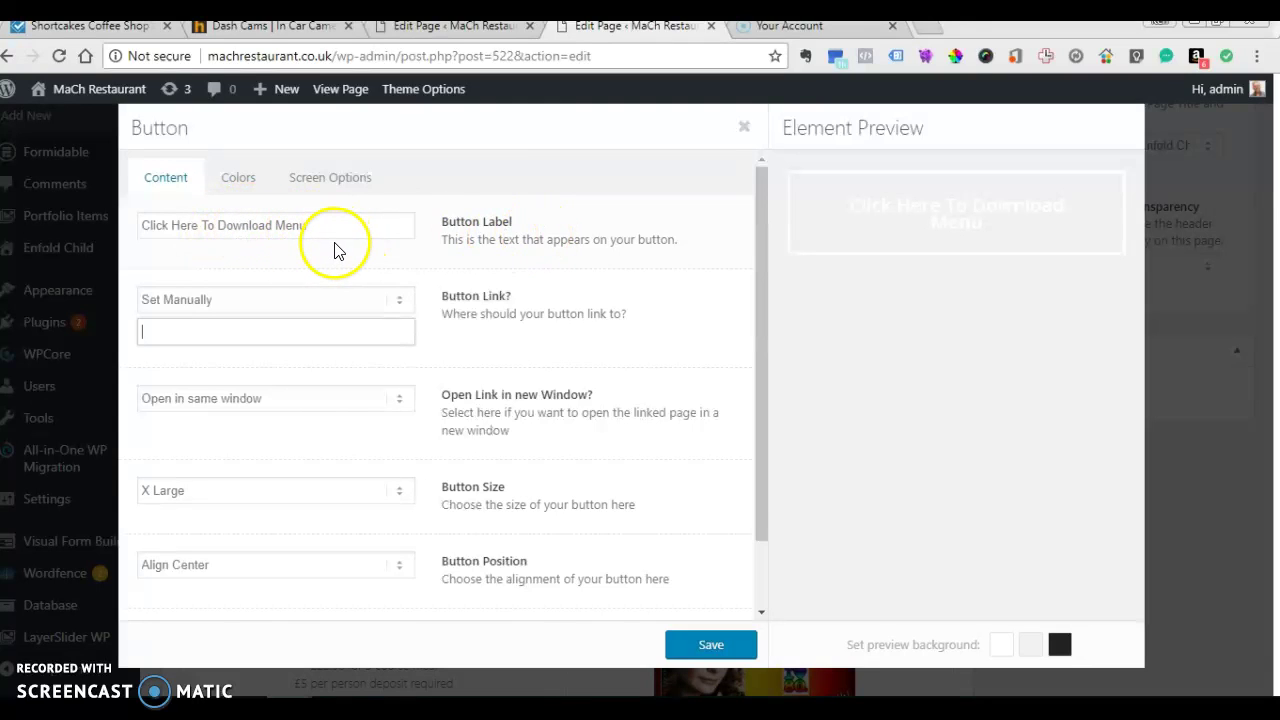
click(706, 643)
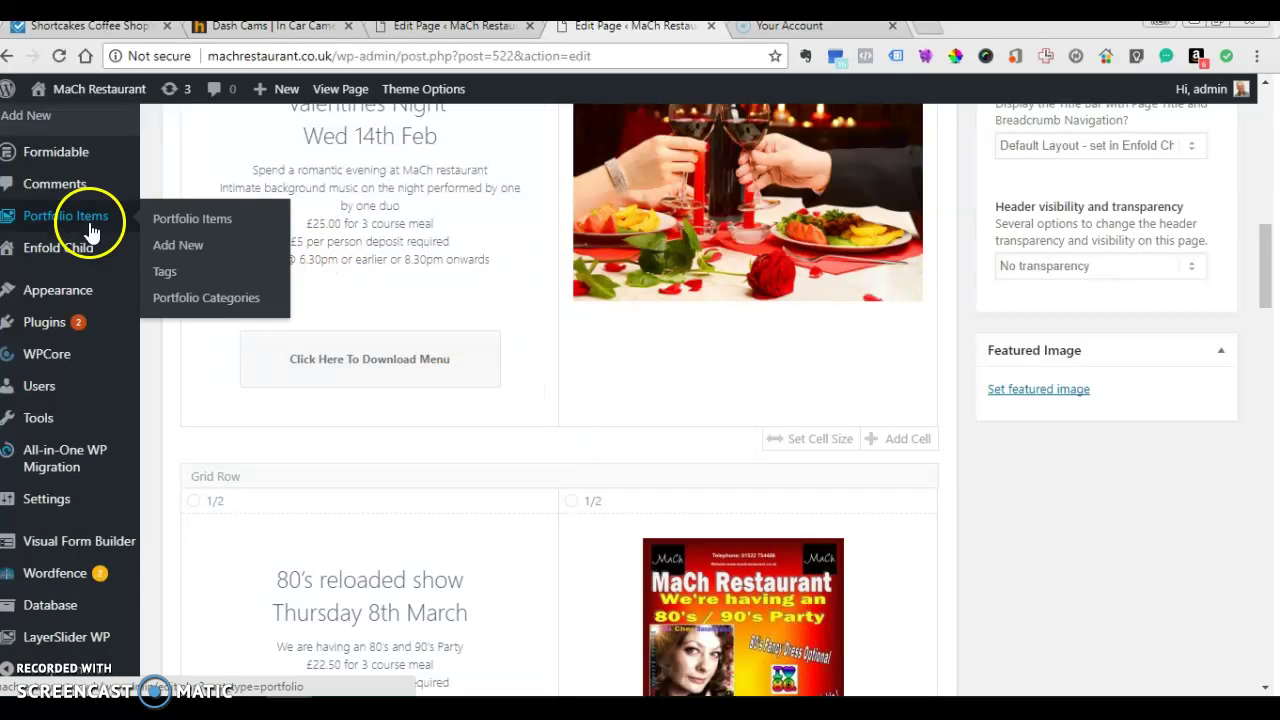
Choose Stay at the leave-site prompt and Update the Offers & Events page
scroll(113, 200, up, 4)
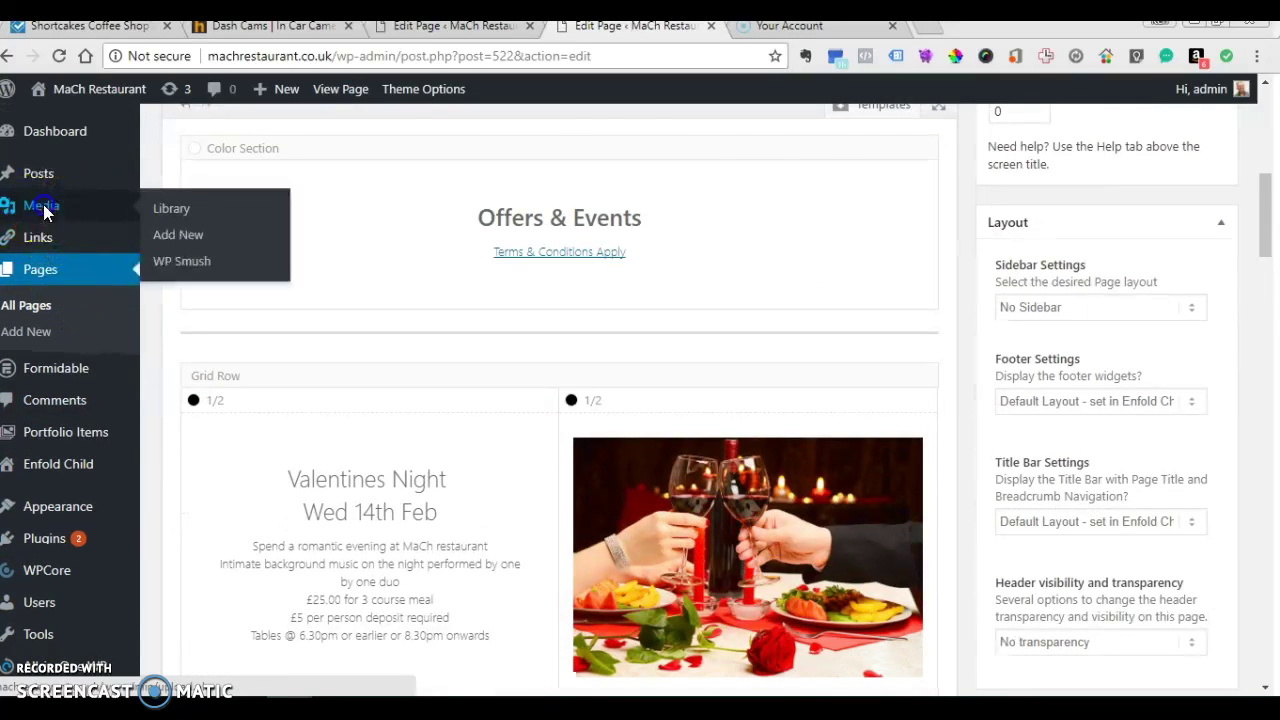
click(42, 205)
click(783, 158)
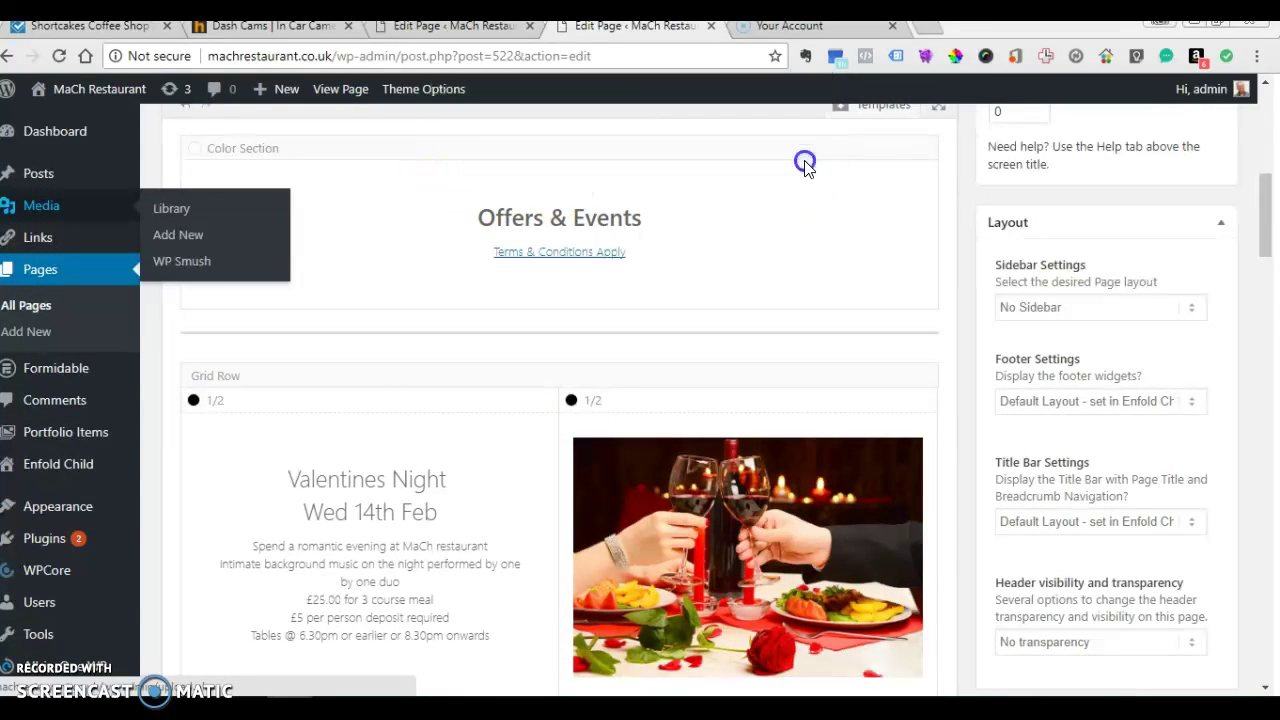
scroll(1200, 455, down, 6)
scroll(1202, 452, up, 8)
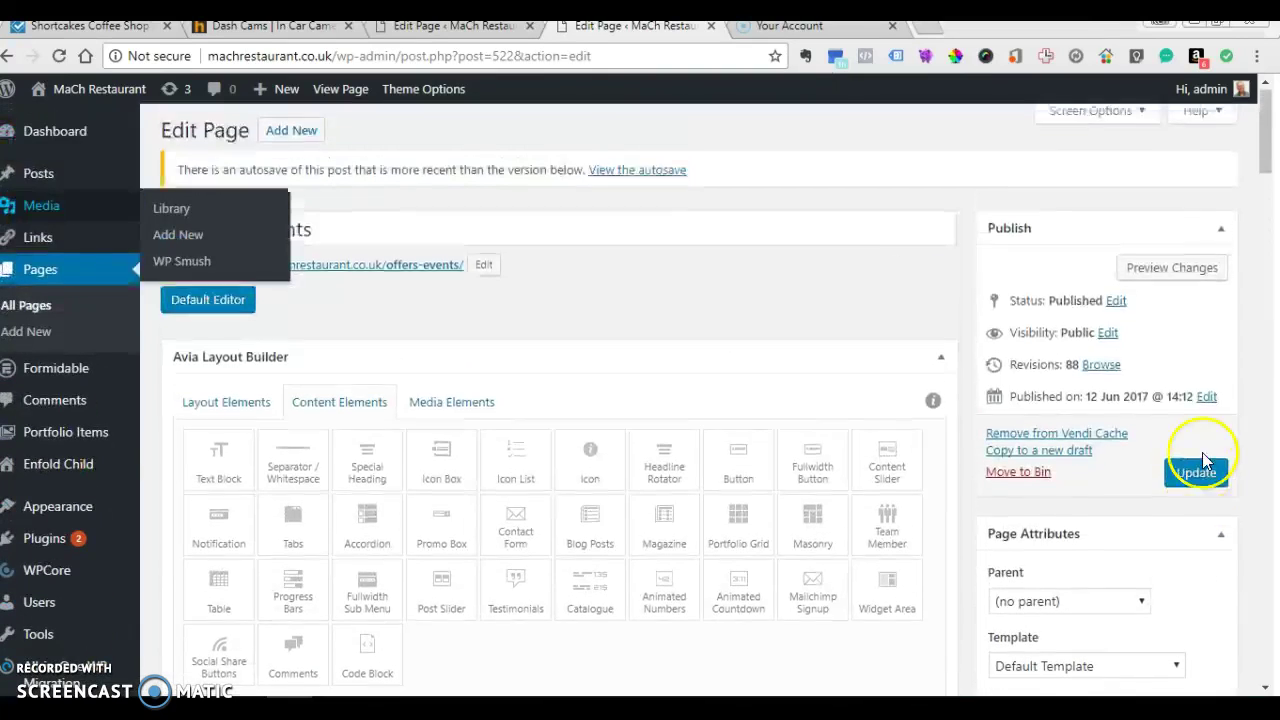
click(1196, 480)
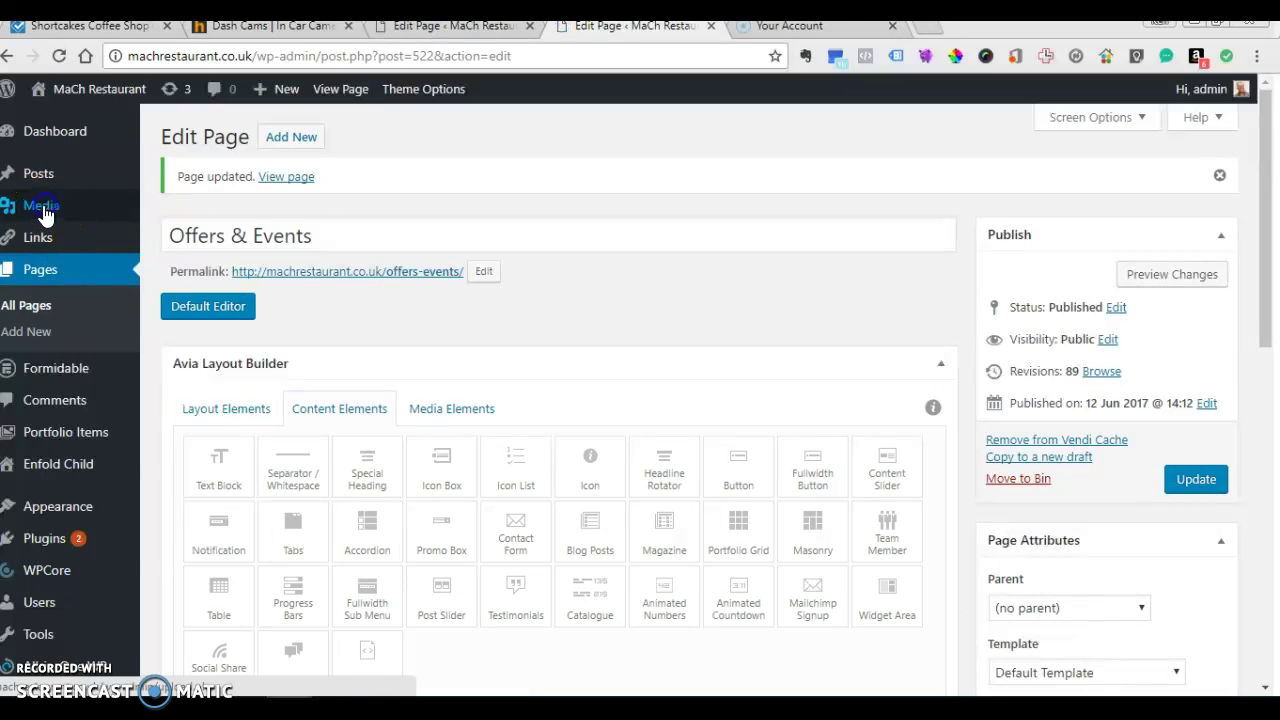
Copy the Valentines-17.jpg file URL from its Media Library attachment details
mouse_move(44, 215)
click(165, 211)
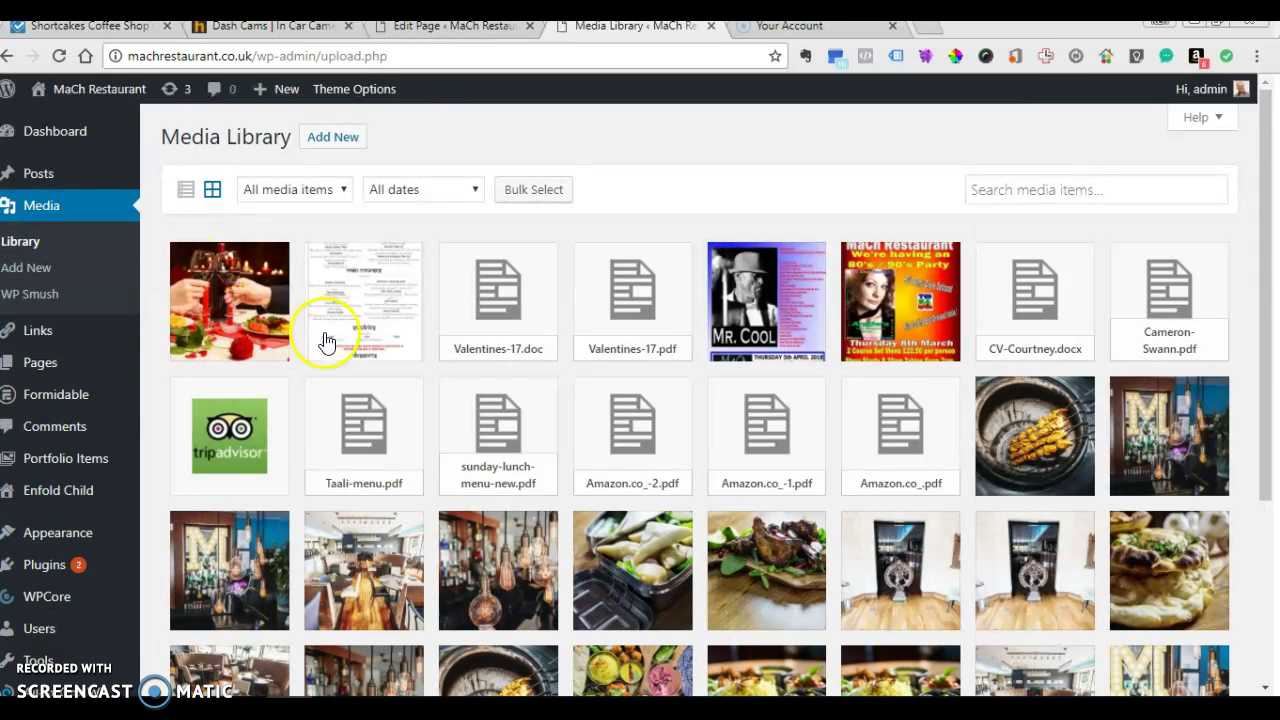
click(381, 298)
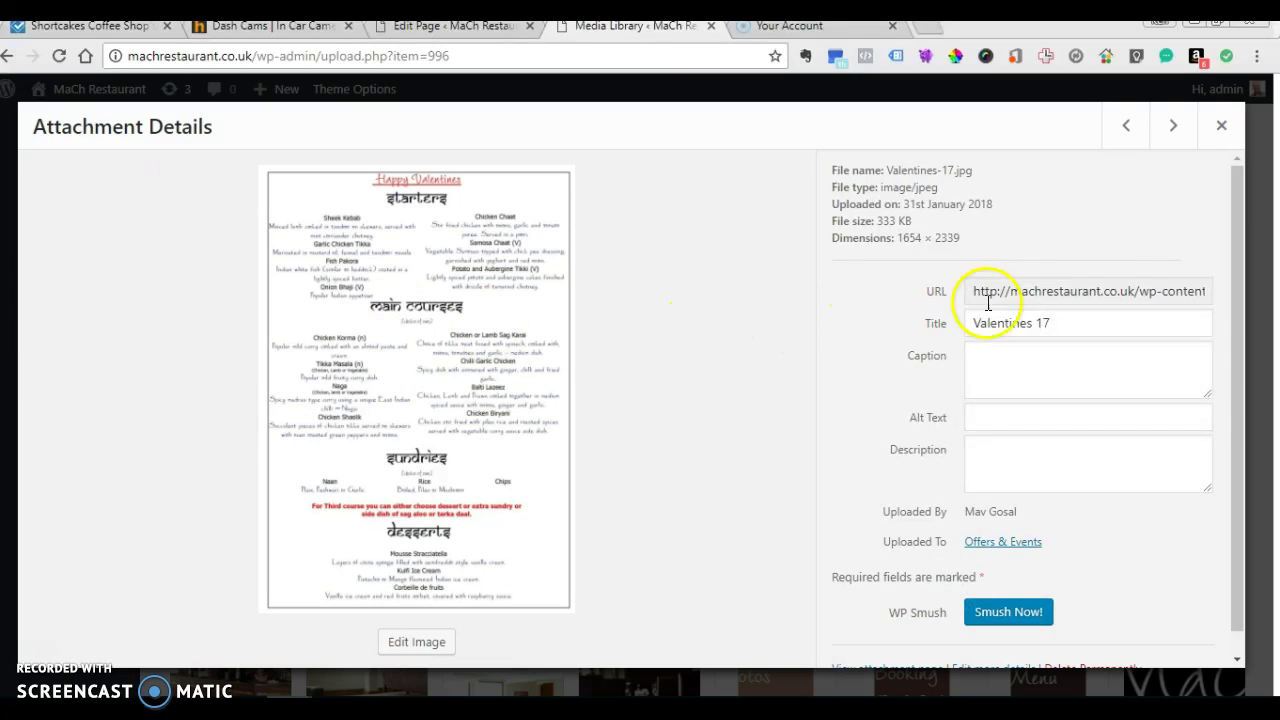
drag(969, 290, 937, 288)
right_click(1024, 287)
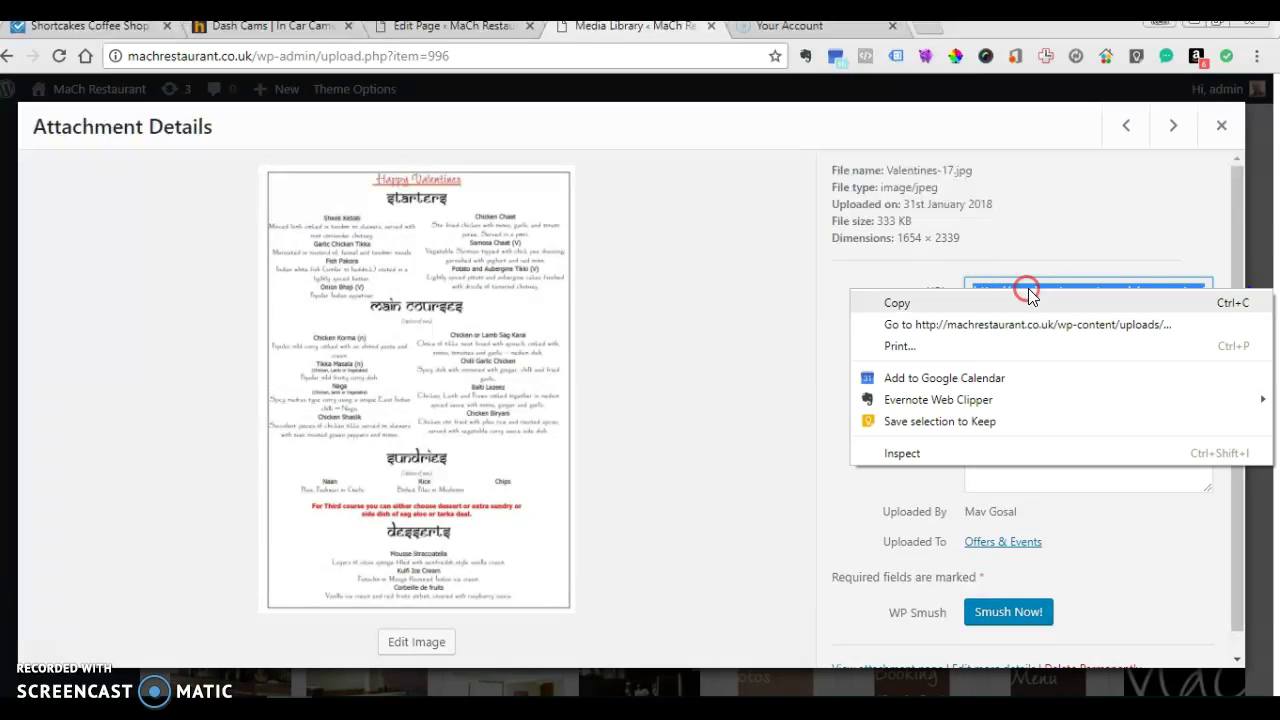
click(928, 303)
click(1221, 125)
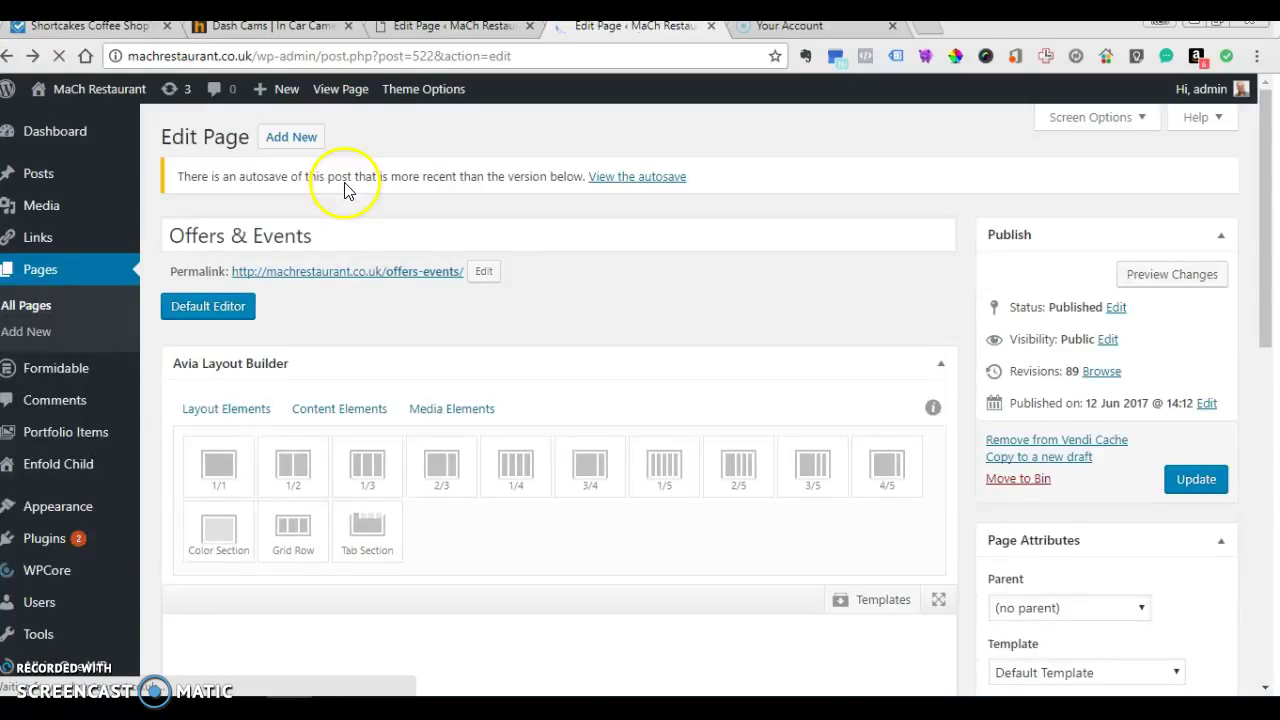
Open the settings of the Click Here To Download Menu button
scroll(363, 303, down, 2)
click(363, 303)
scroll(366, 303, down, 3)
scroll(363, 301, down, 2)
scroll(365, 297, up, 2)
scroll(363, 303, down, 7)
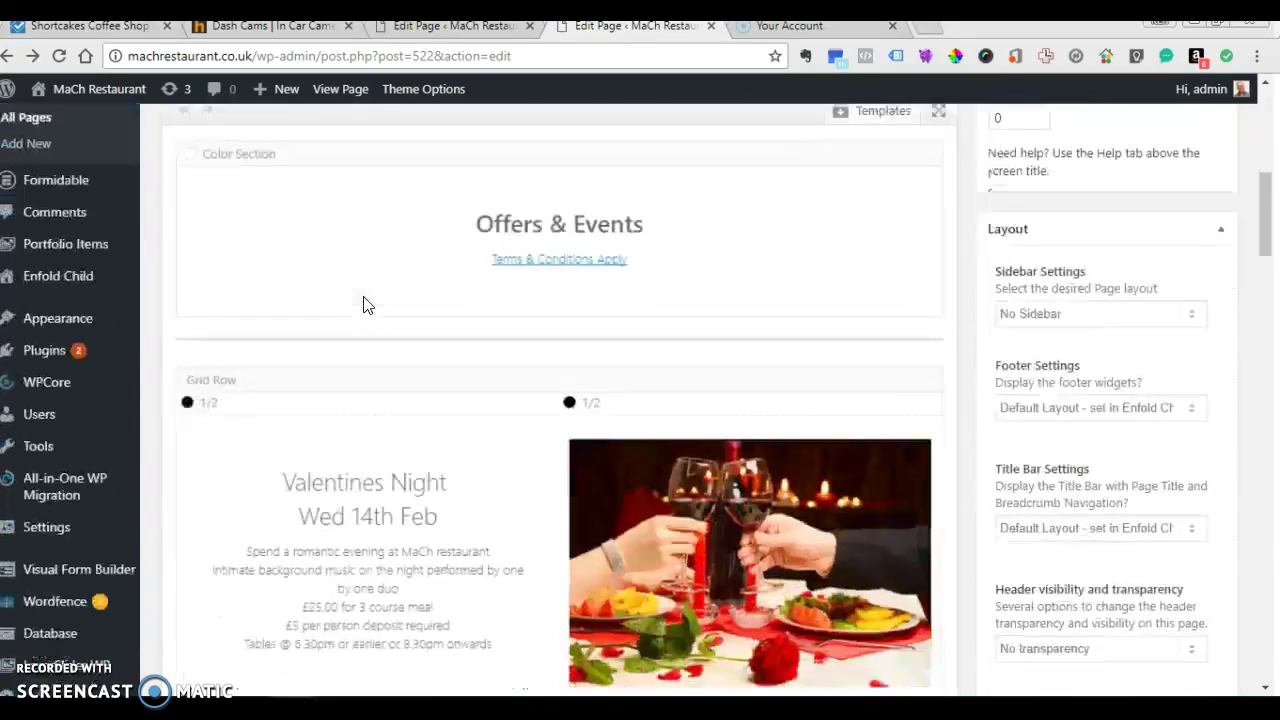
click(280, 255)
click(252, 224)
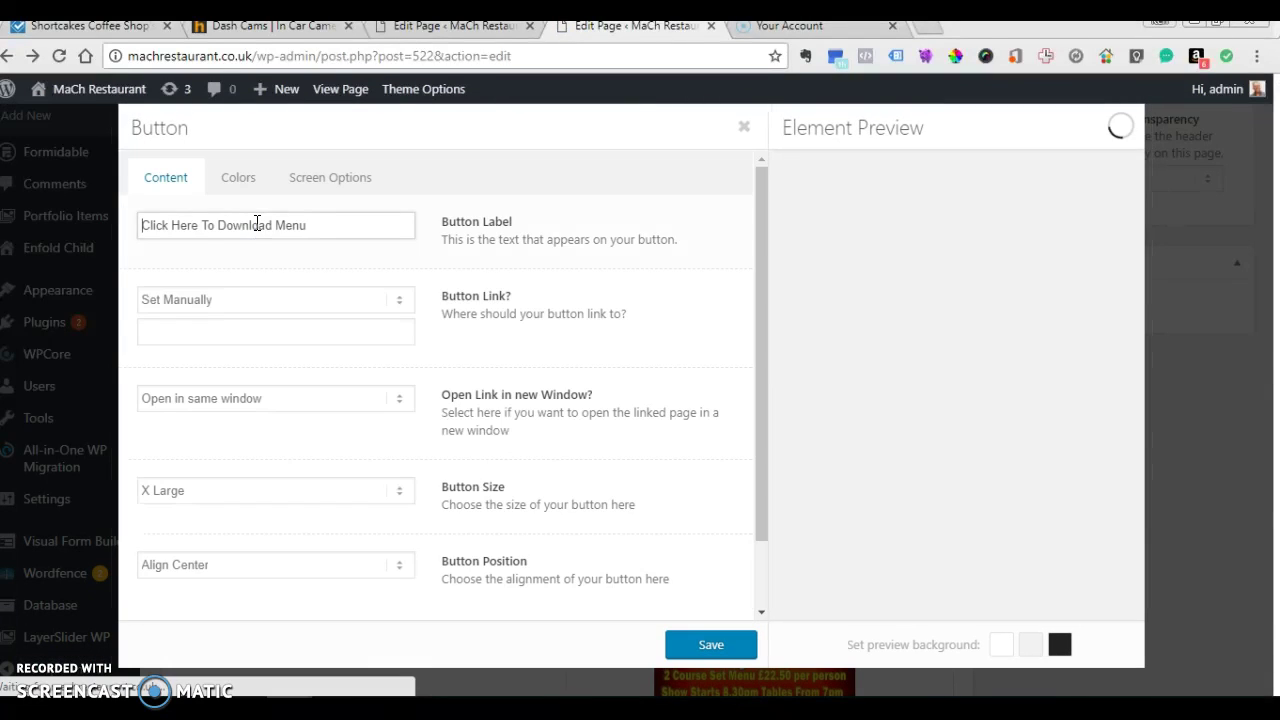
Paste the Valentines-17.jpg URL as the manually set button link, save, and Update the page
click(208, 302)
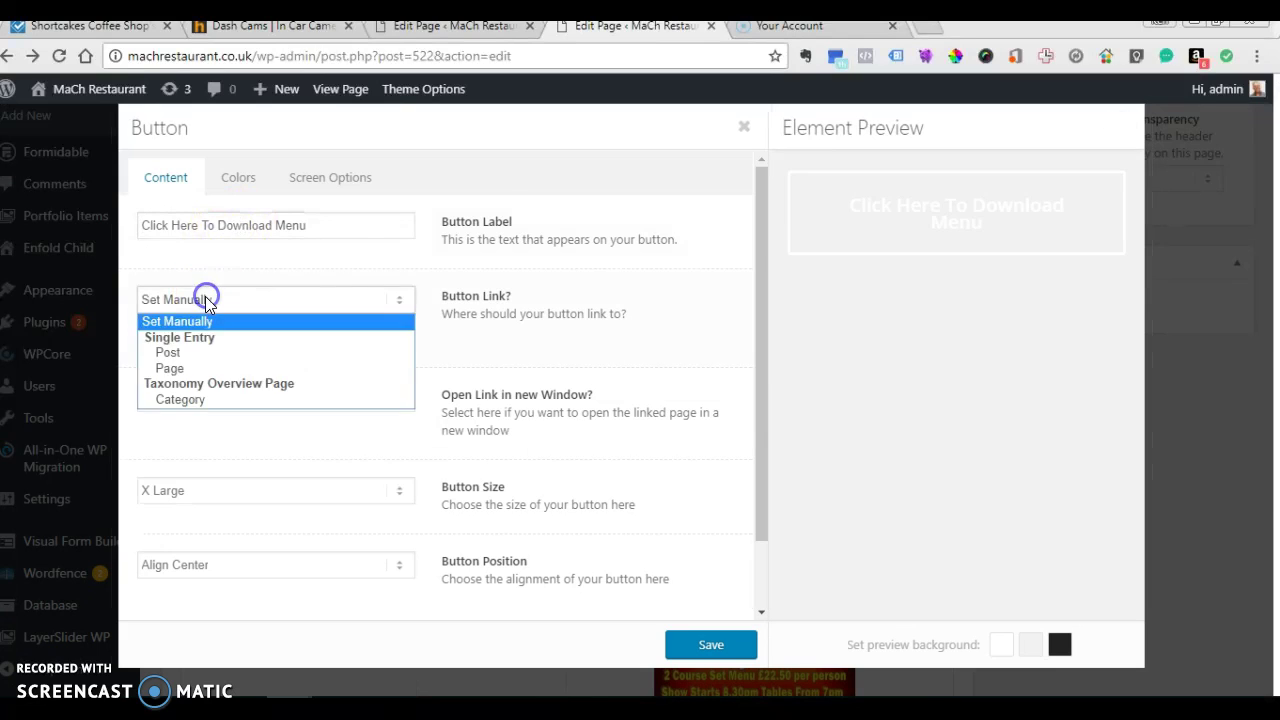
click(207, 300)
click(186, 331)
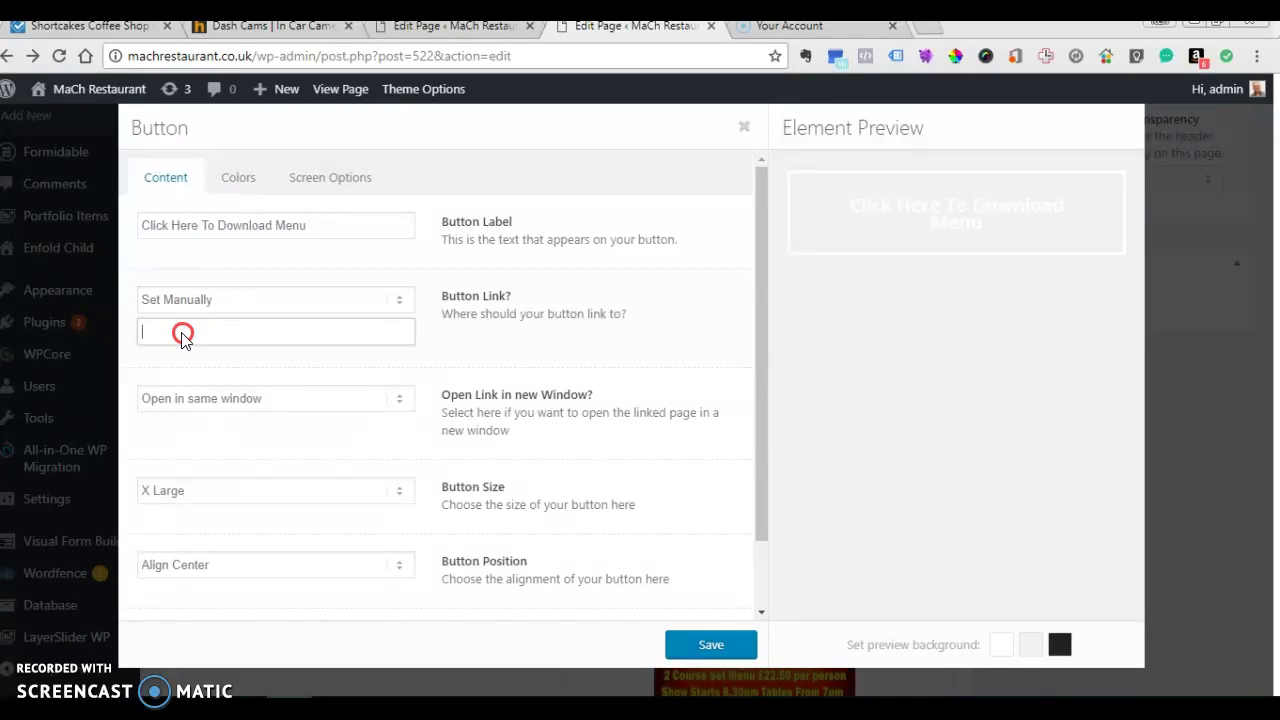
right_click(182, 335)
click(232, 443)
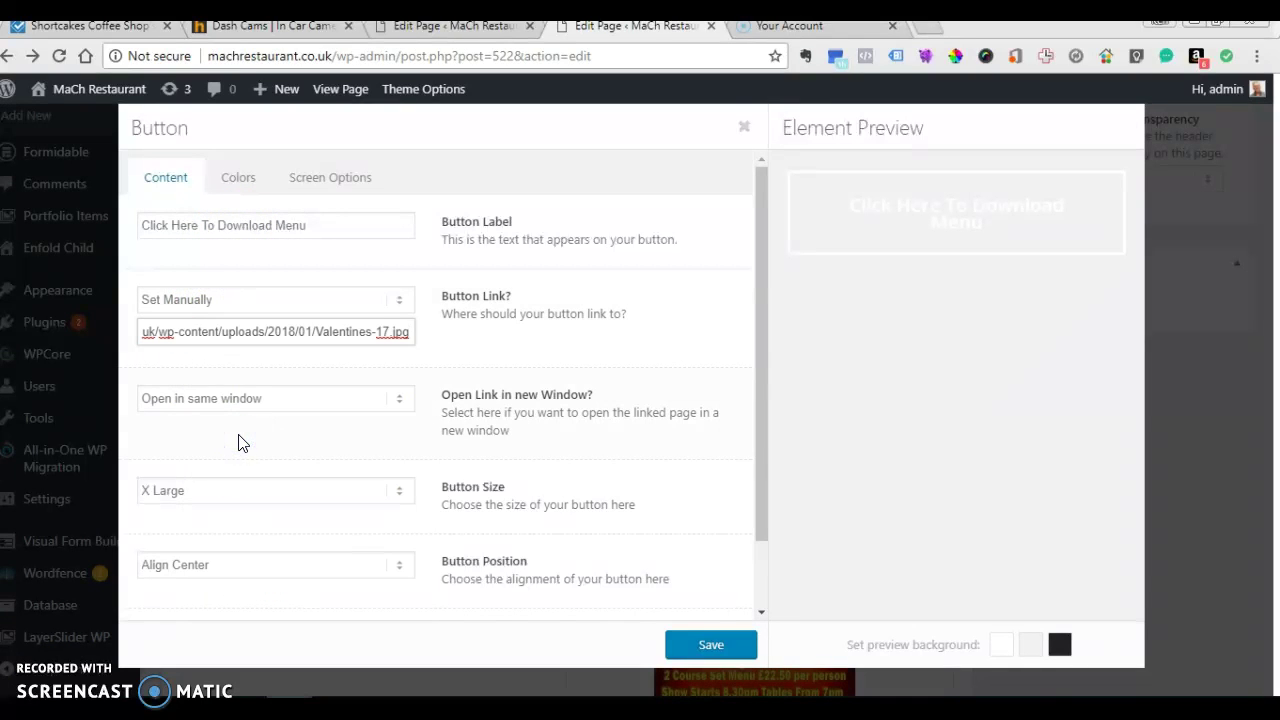
click(710, 644)
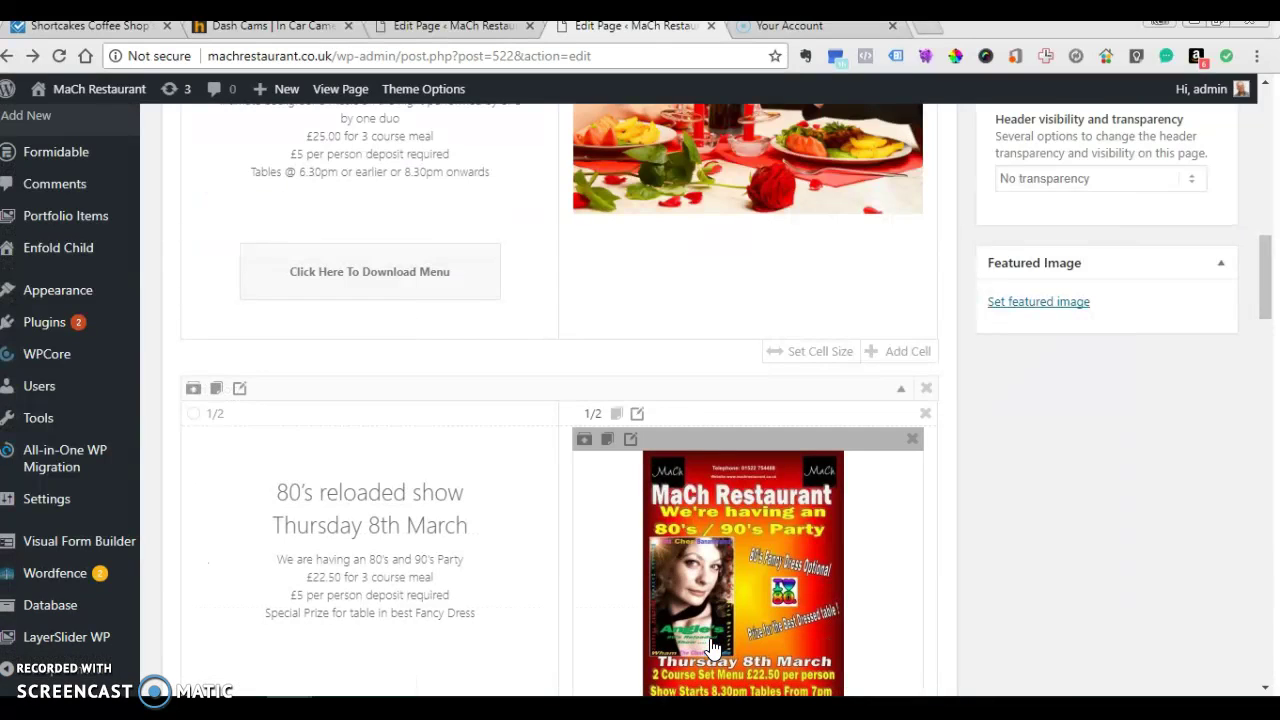
scroll(963, 440, up, 10)
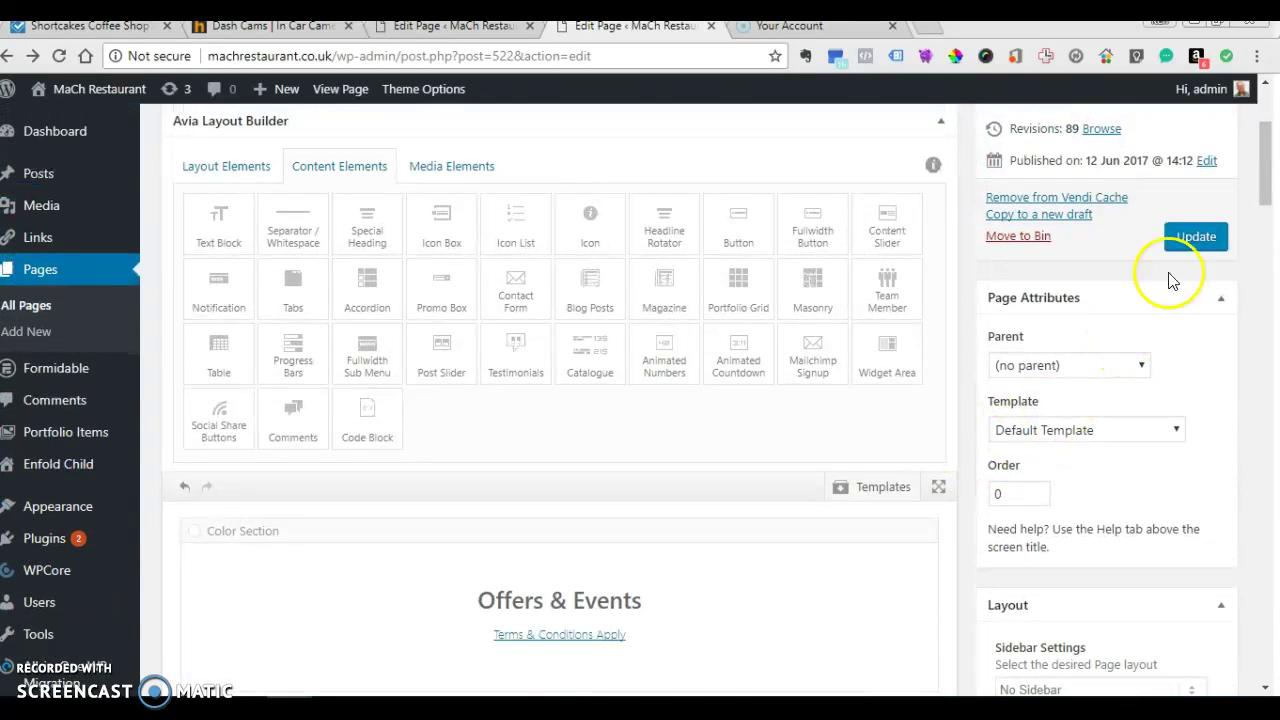
click(1200, 240)
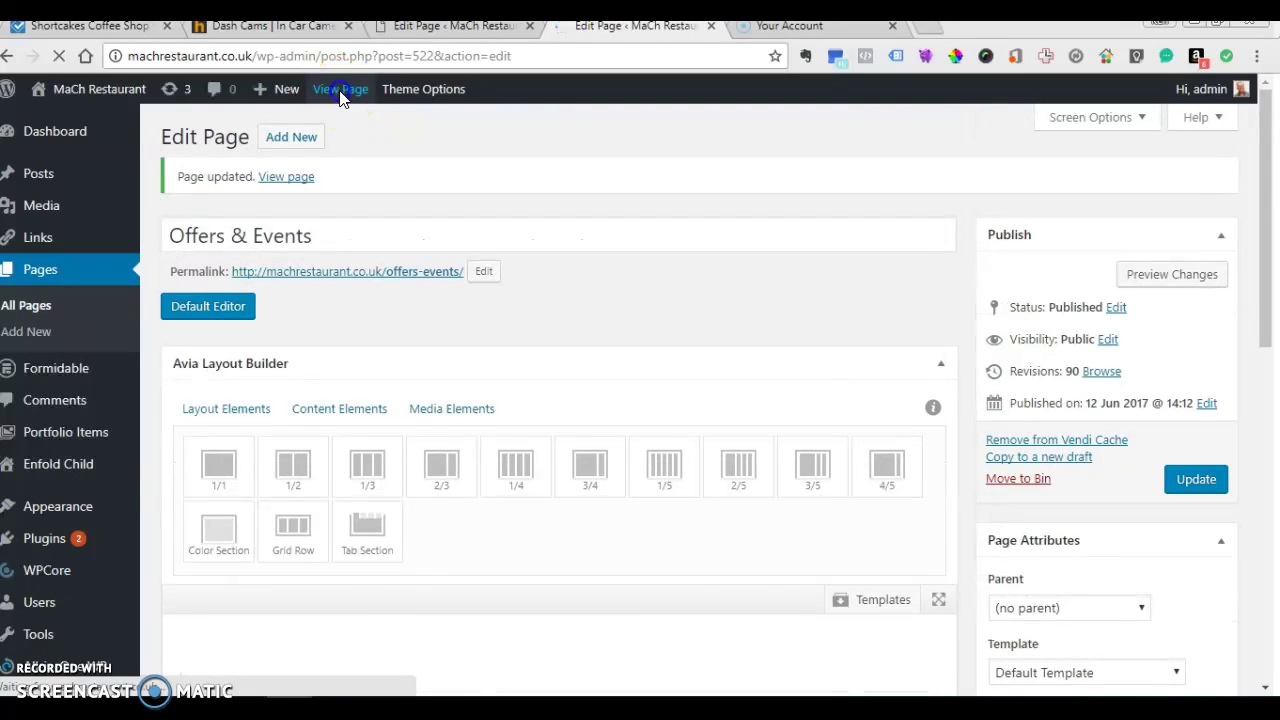
View the live Offers & Events page and scroll down to the Valentines Night offer
click(338, 92)
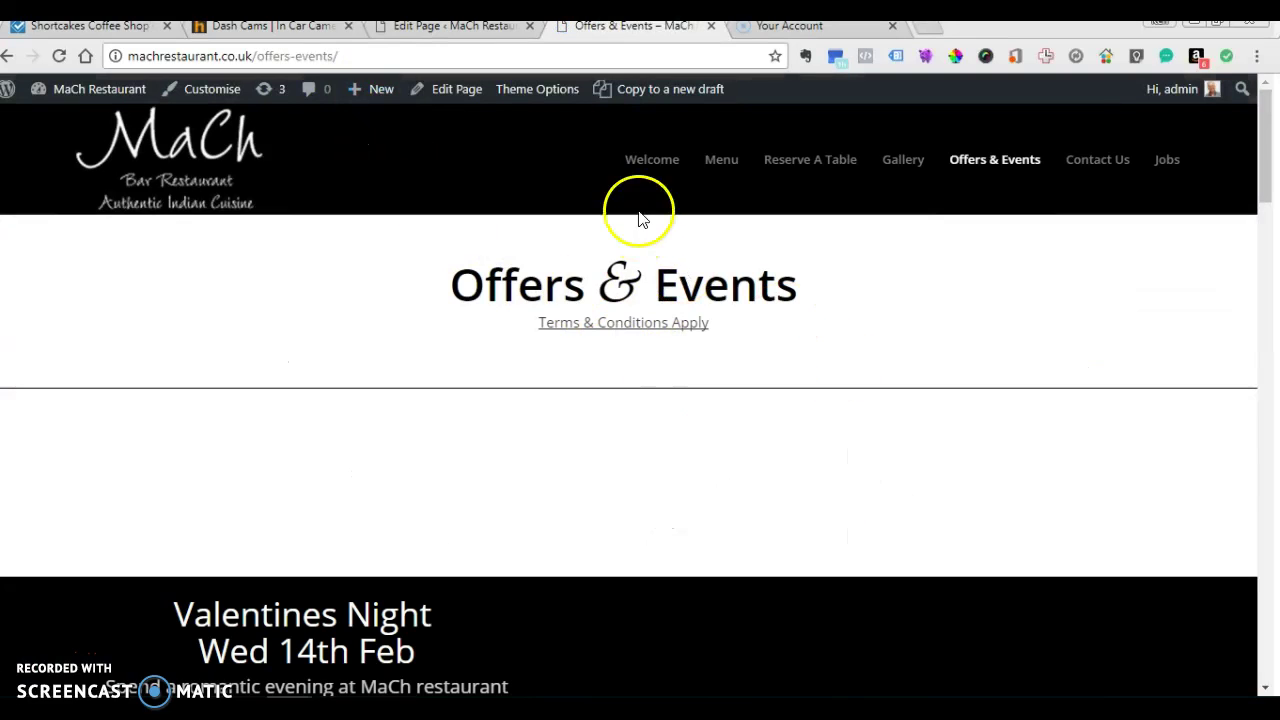
scroll(622, 275, down, 3)
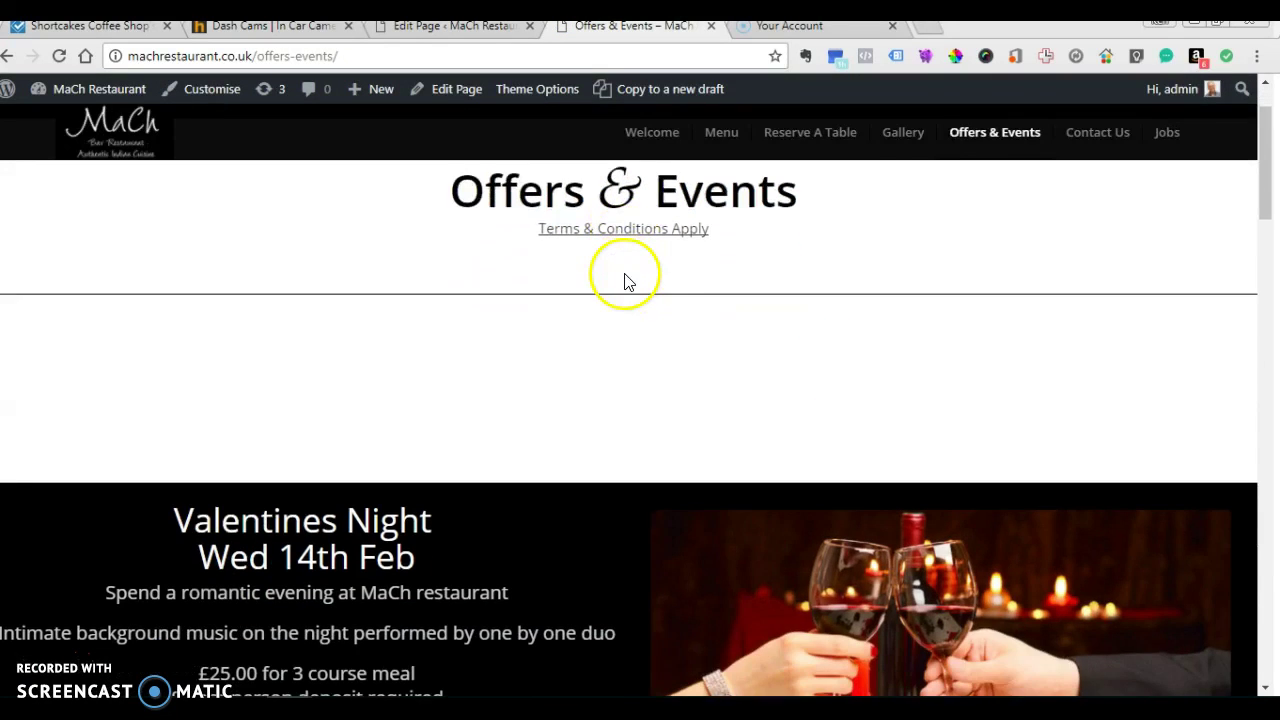
scroll(620, 283, down, 1)
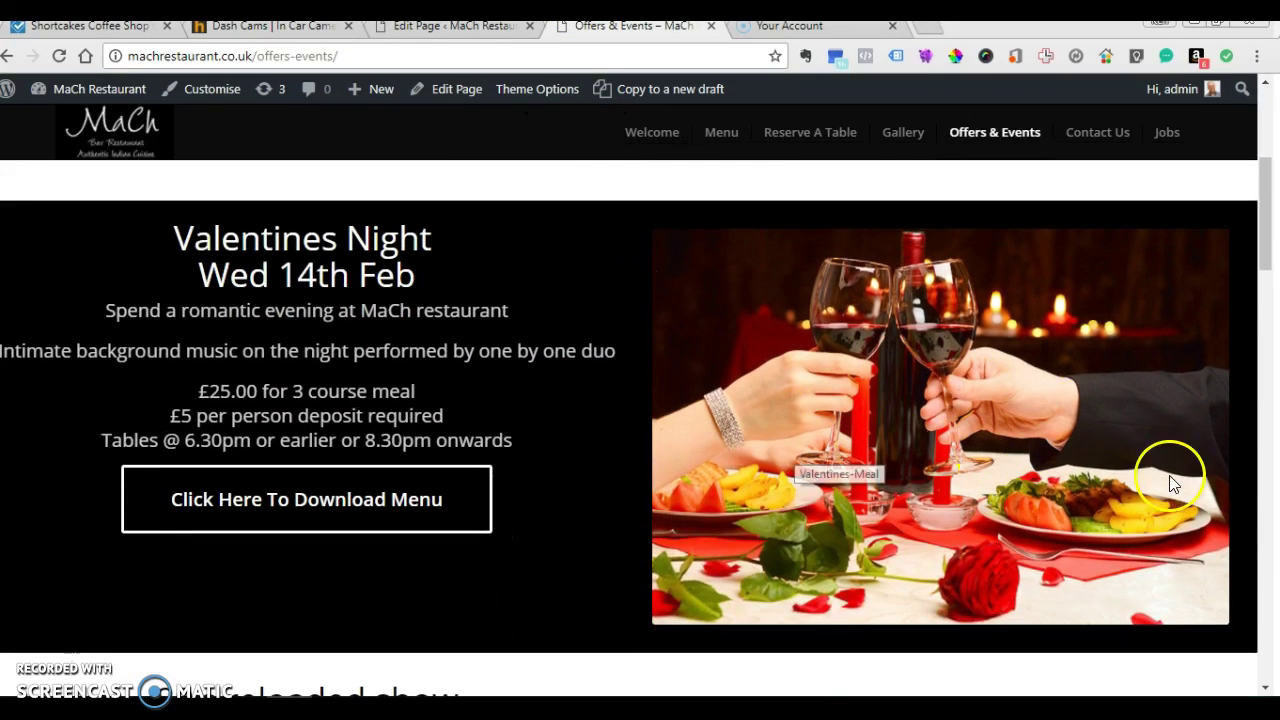
scroll(375, 355, down, 1)
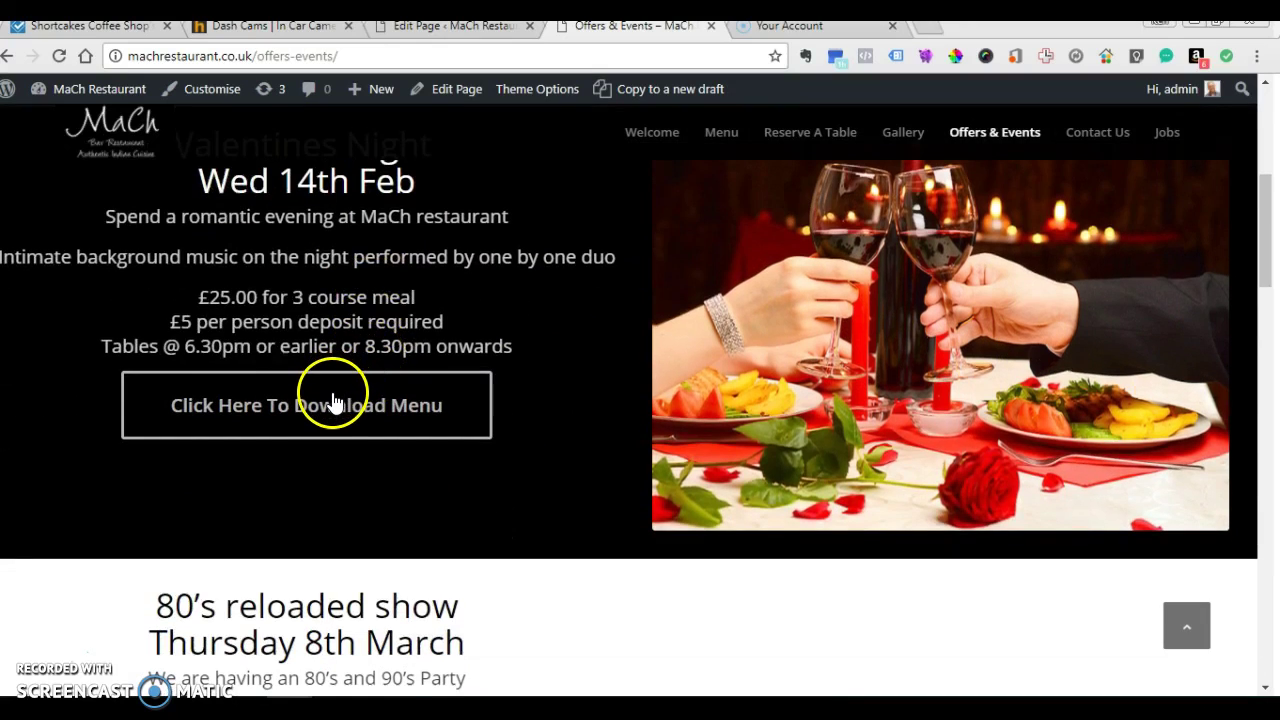
Preview the downloadable Valentines menu, close it, and return to the top of the page
click(325, 400)
click(614, 390)
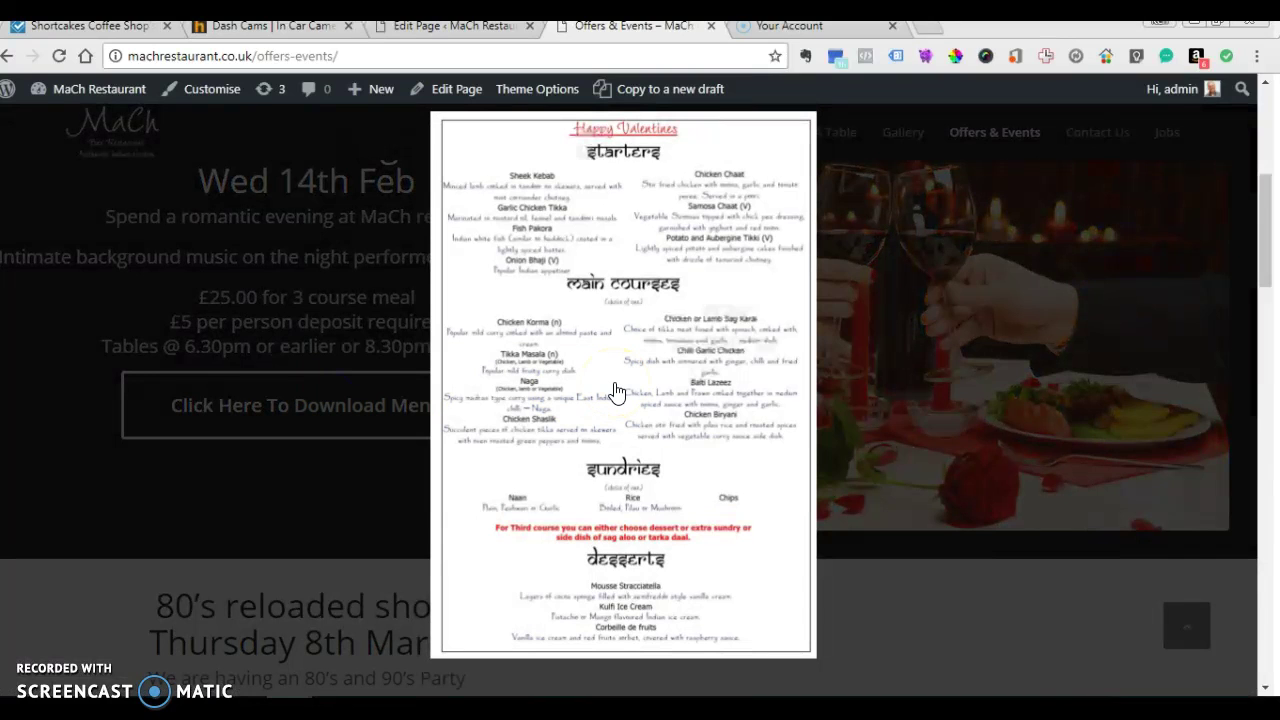
click(768, 390)
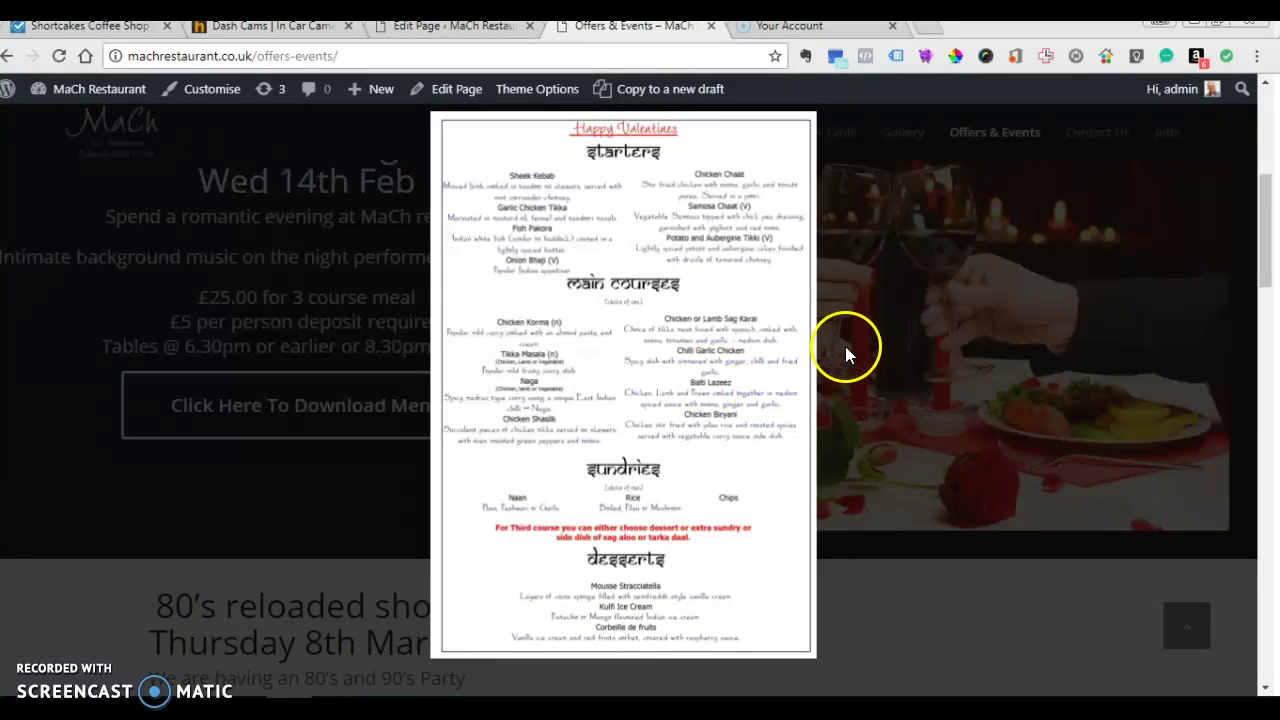
click(1040, 261)
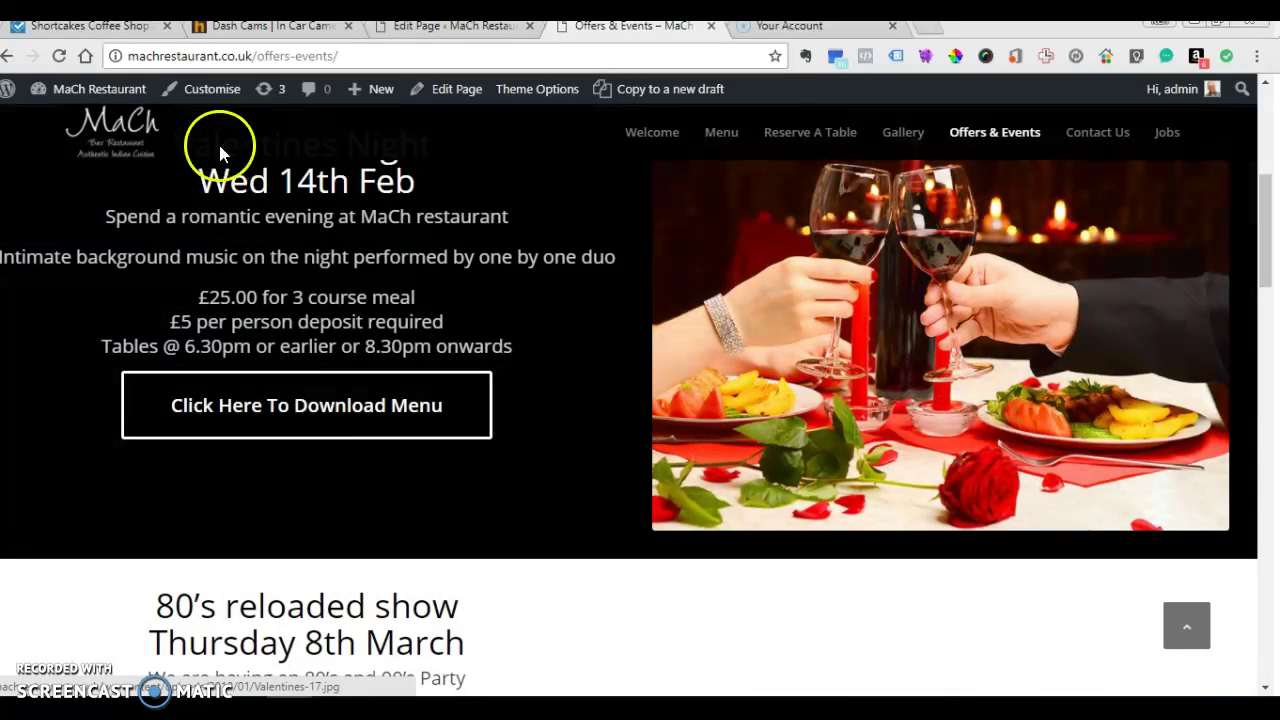
scroll(242, 245, up, 4)
scroll(242, 245, up, 1)
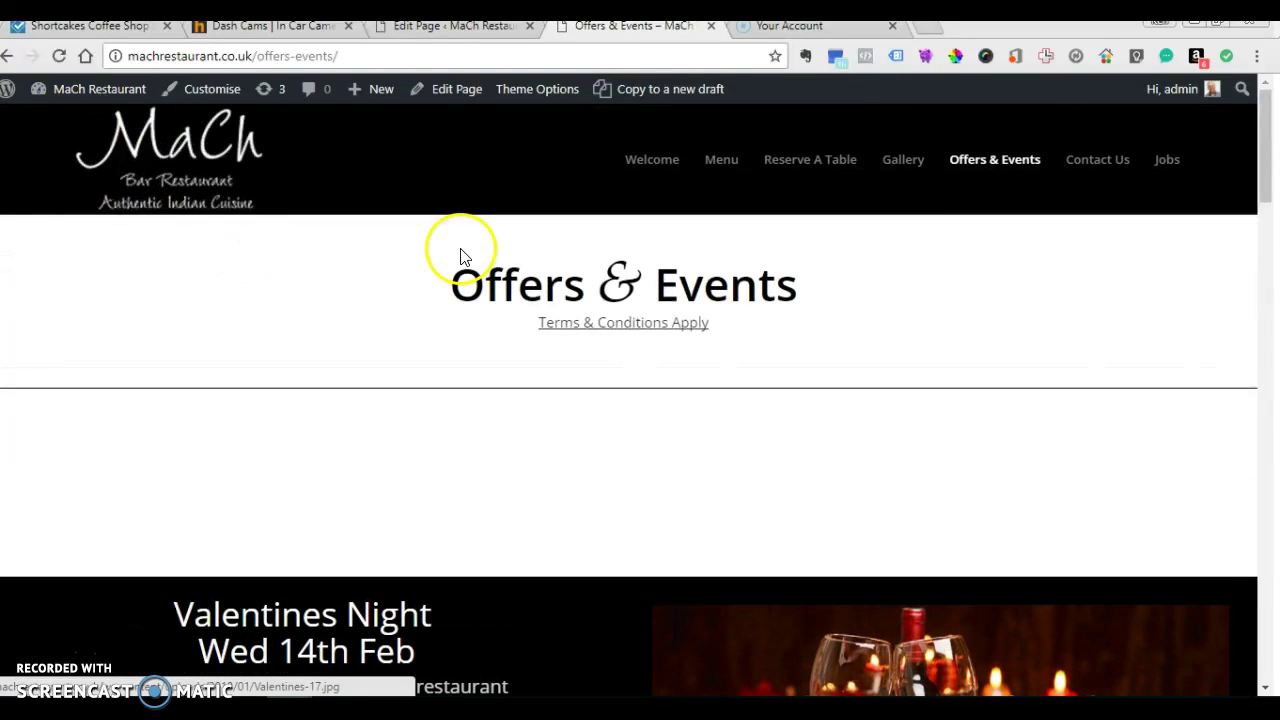
Open new-menu-jan-2017-without-background.pdf from the Menu page and browse its Appetisers page
click(726, 165)
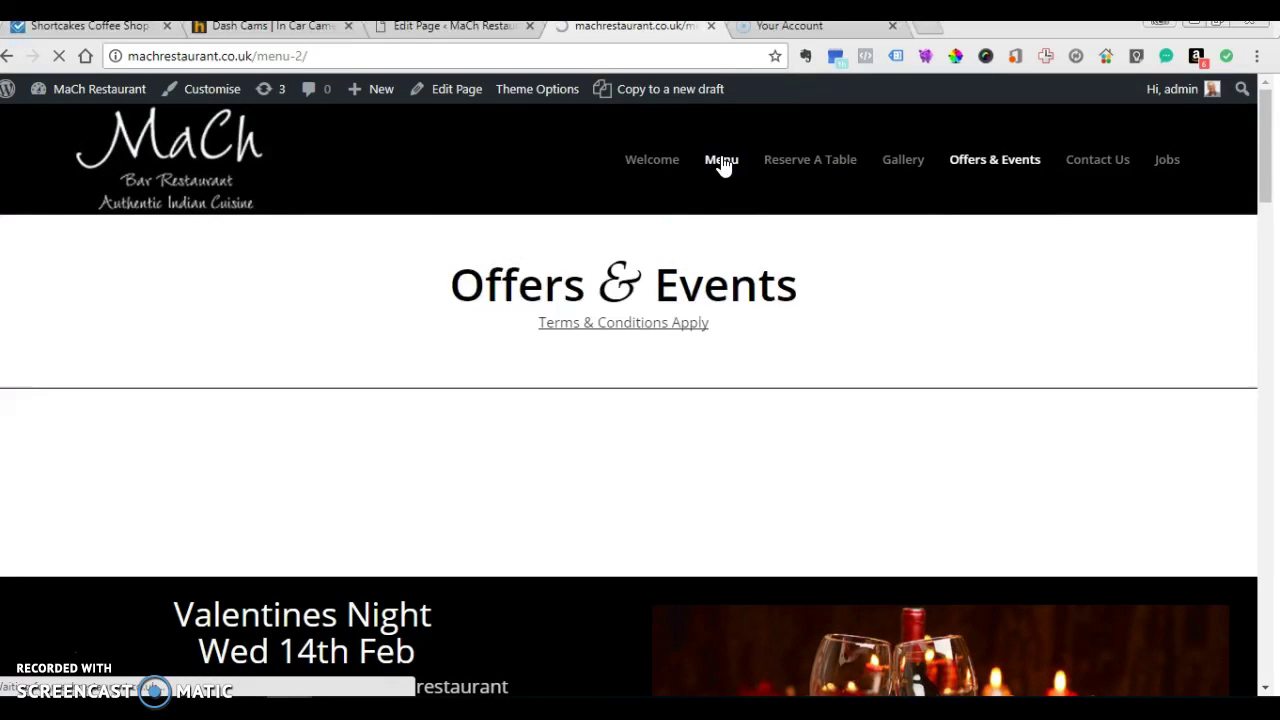
scroll(380, 400, down, 2)
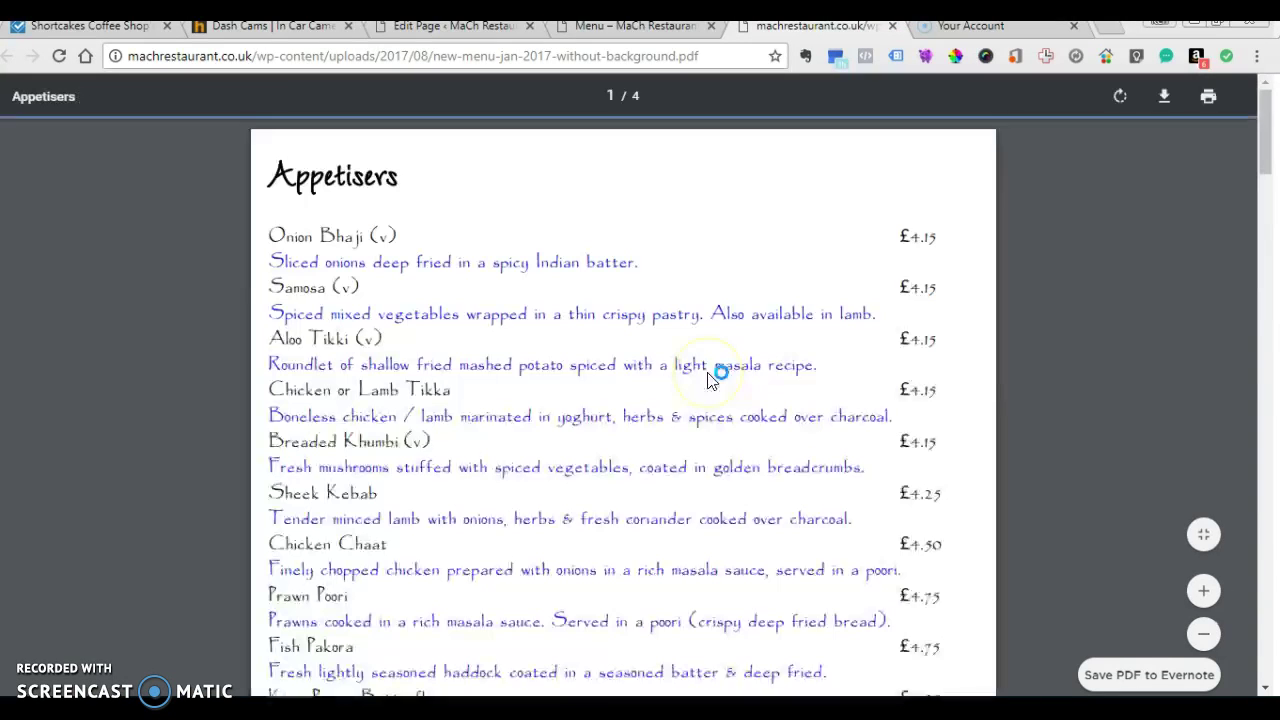
scroll(922, 430, down, 2)
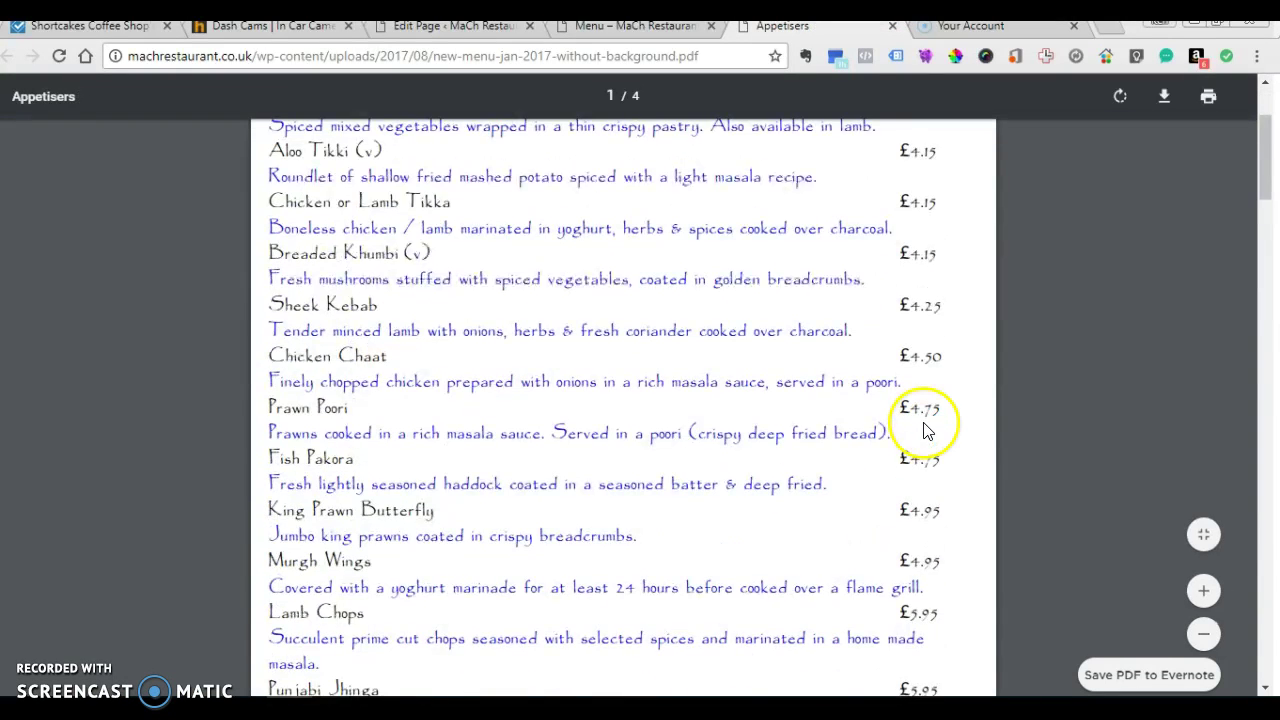
scroll(922, 430, down, 6)
scroll(922, 430, up, 9)
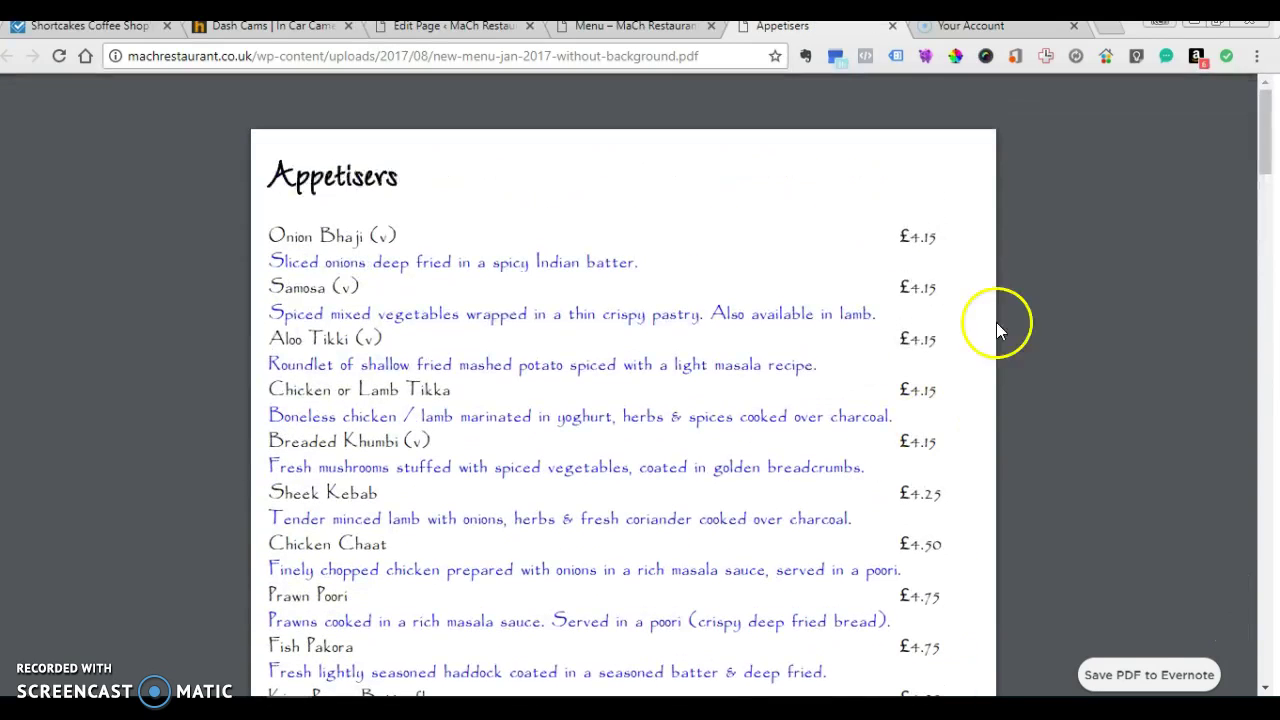
mouse_move(1144, 116)
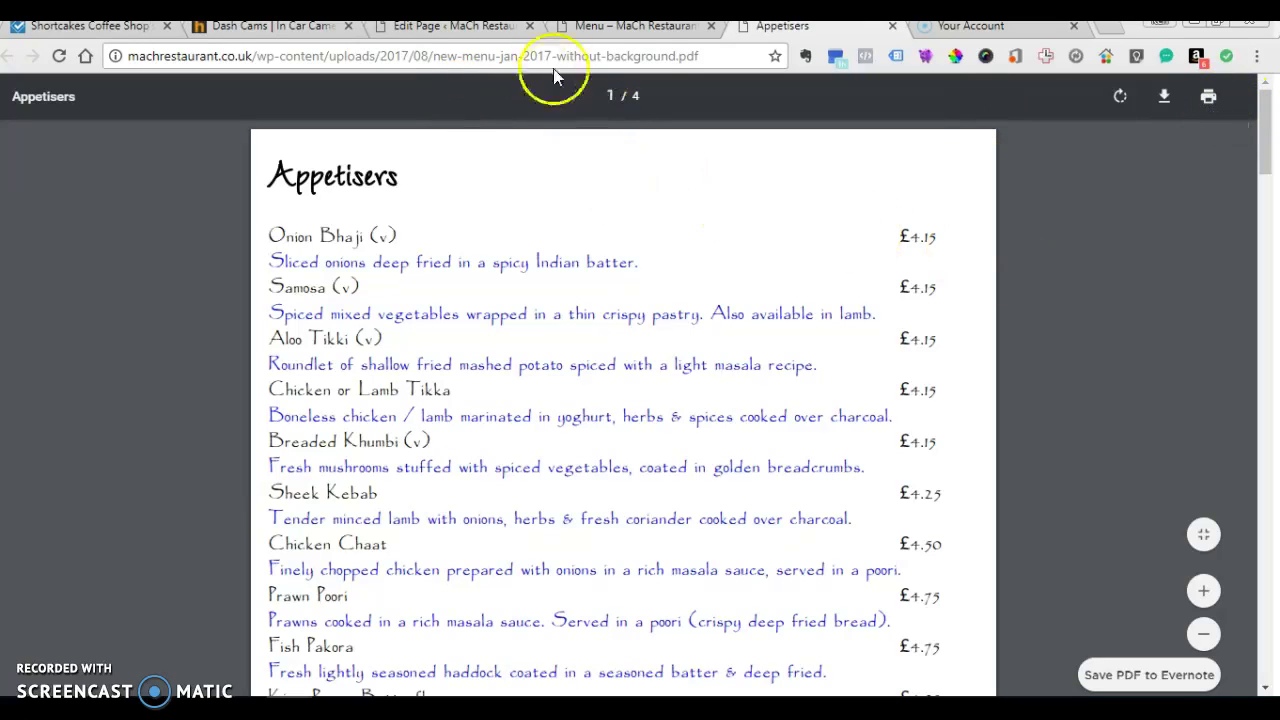
Switch back to the Offers & Events tab and scroll to the Valentines Night offer and back
click(640, 27)
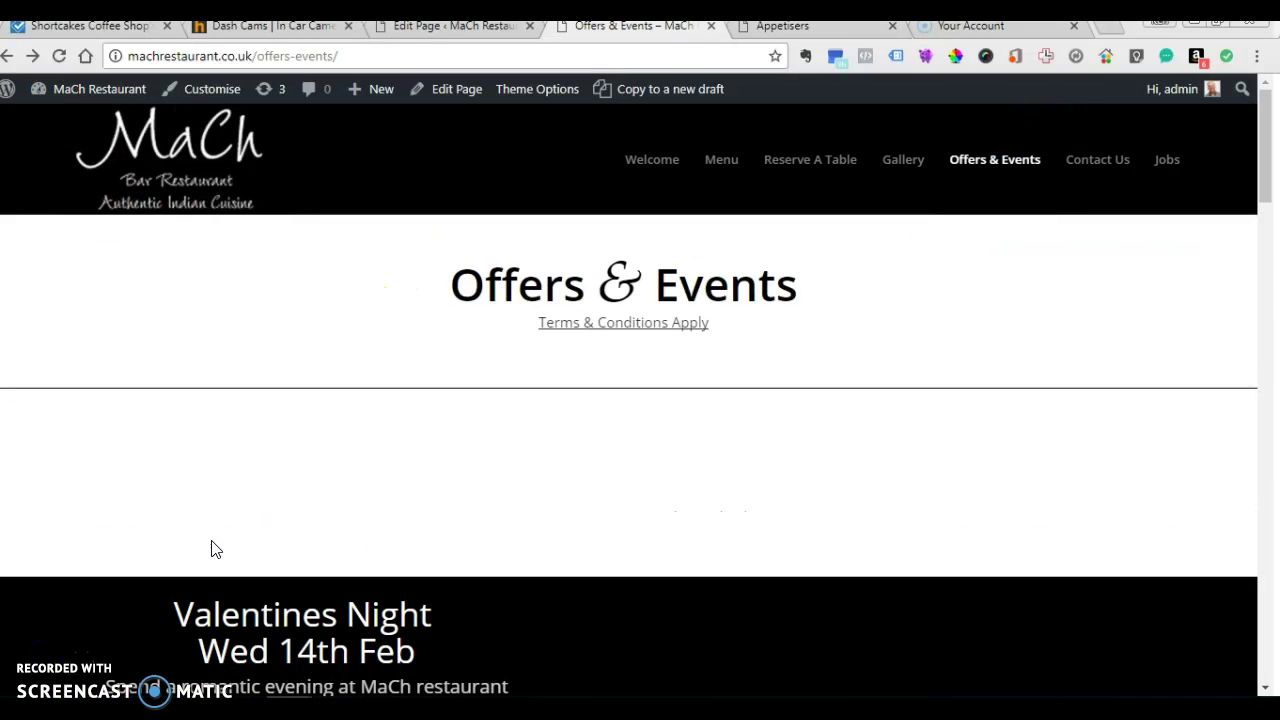
scroll(731, 528, down, 3)
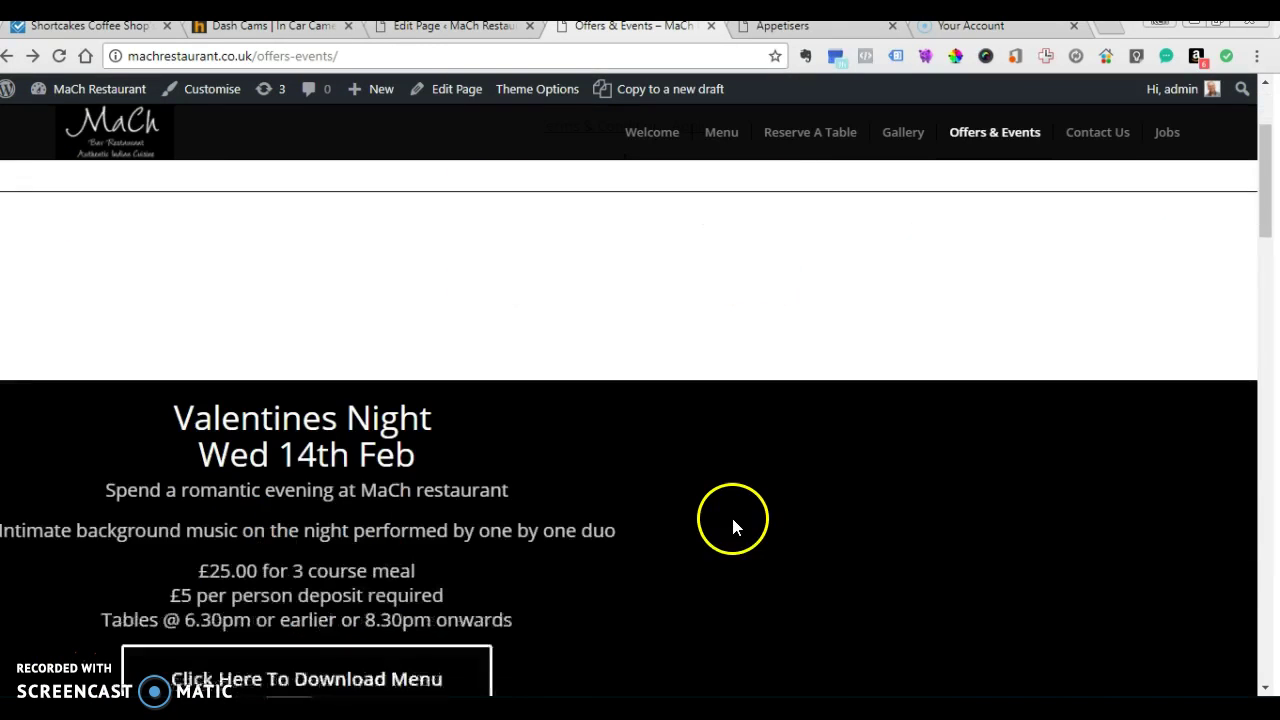
scroll(728, 516, down, 3)
scroll(726, 507, up, 3)
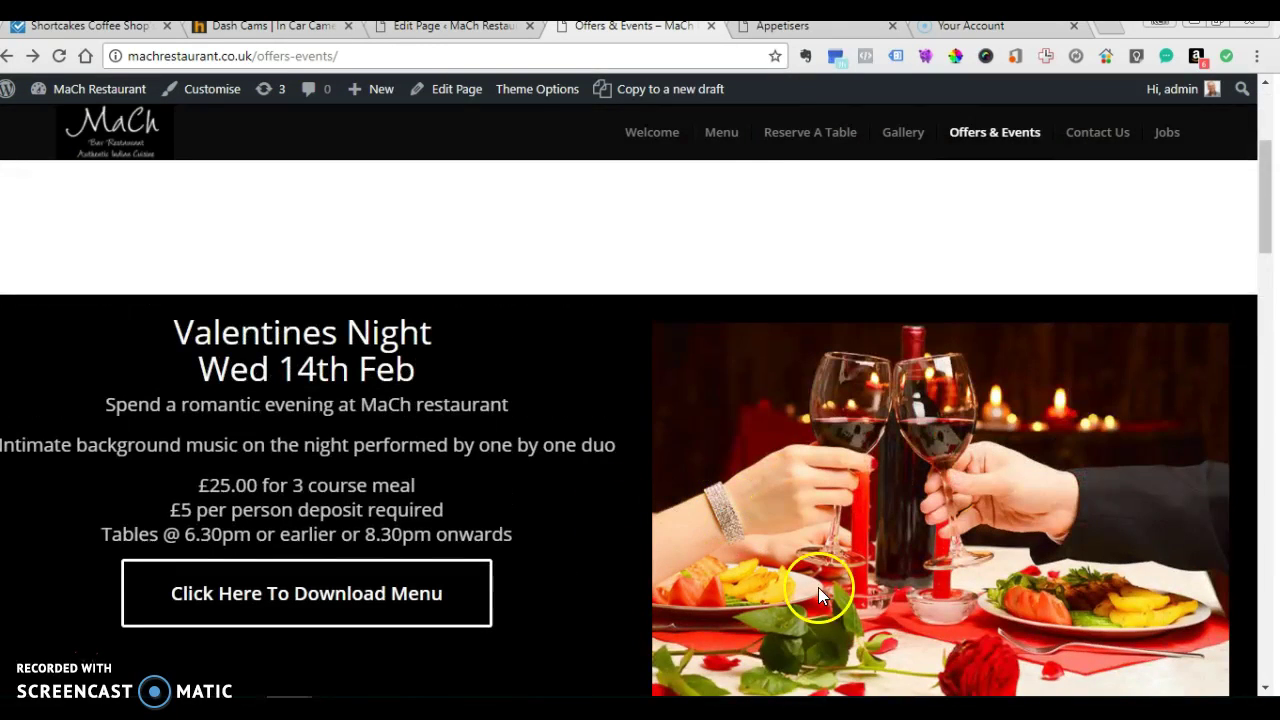
scroll(513, 517, down, 1)
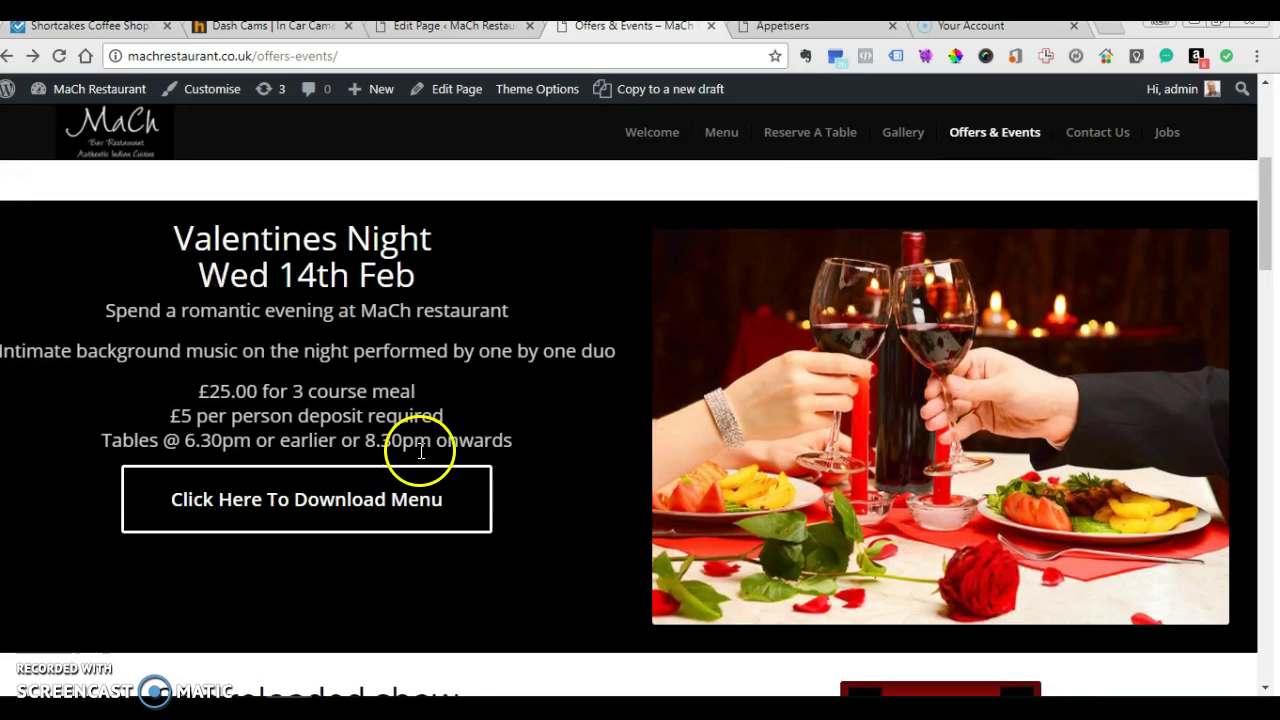
scroll(395, 475, up, 4)
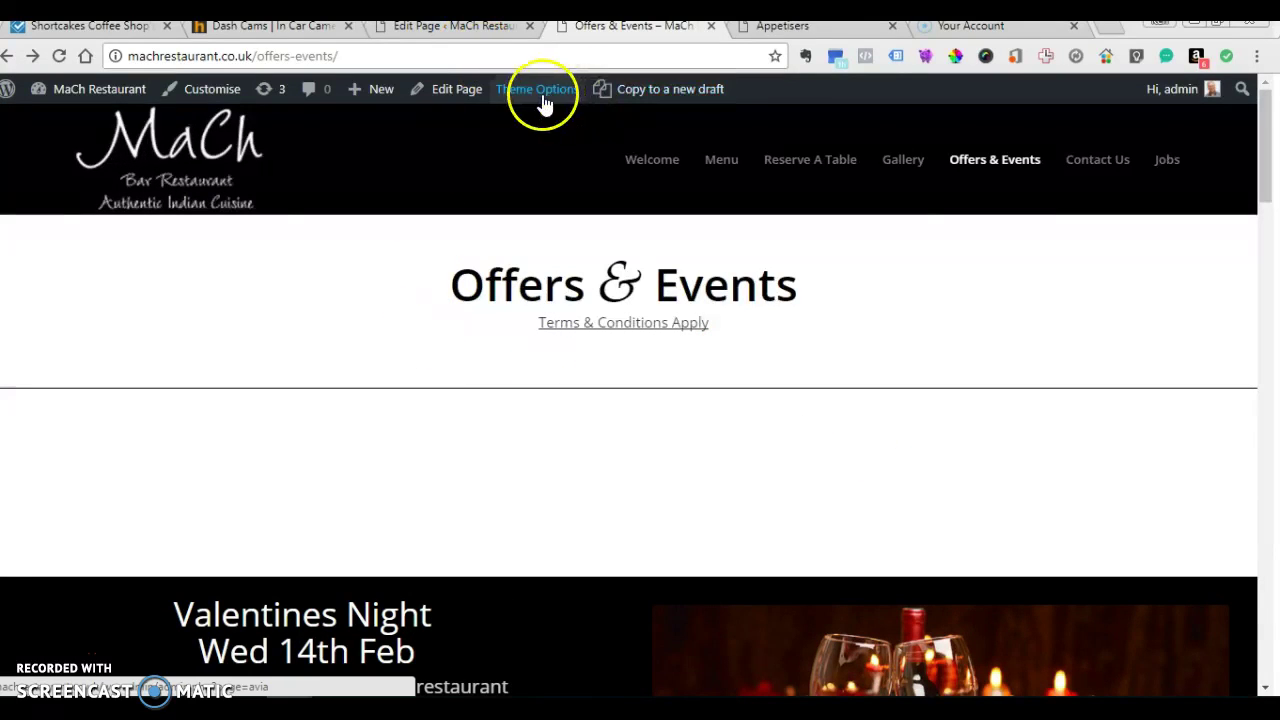
Edit the Offers & Events page and open the Separator / Whitespace element (Whitespace, height 100)
click(466, 96)
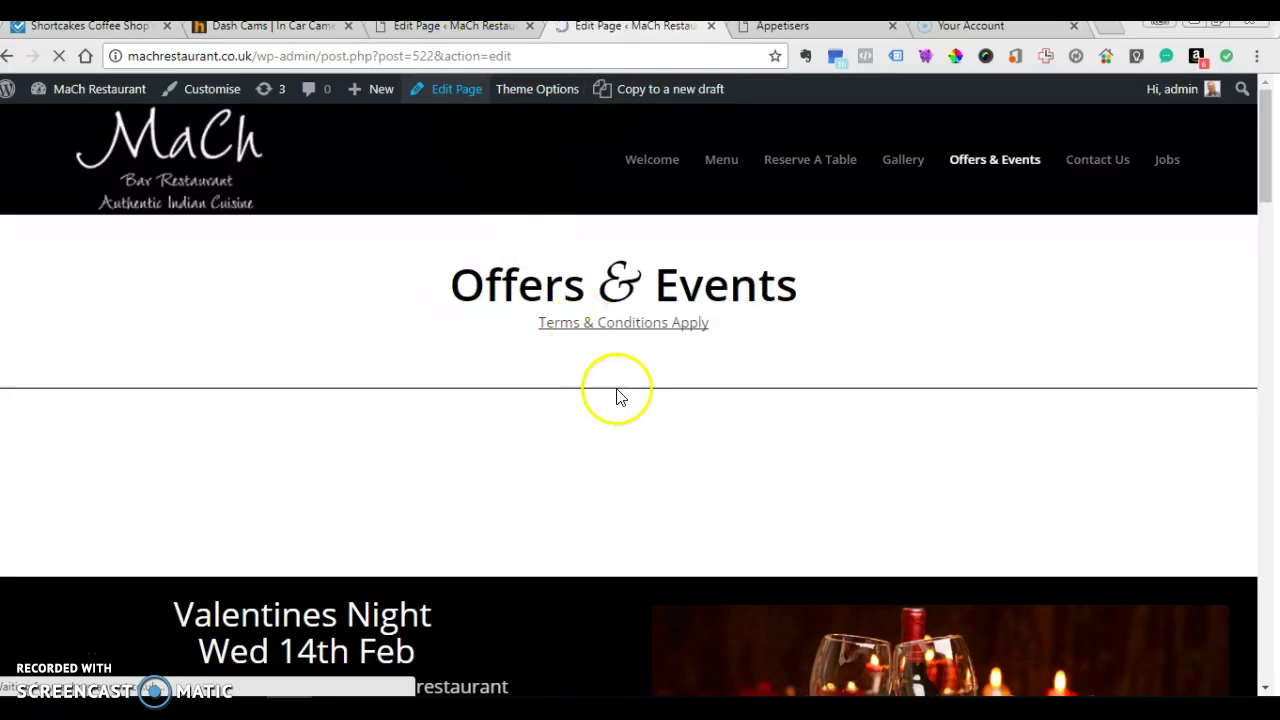
scroll(634, 411, down, 2)
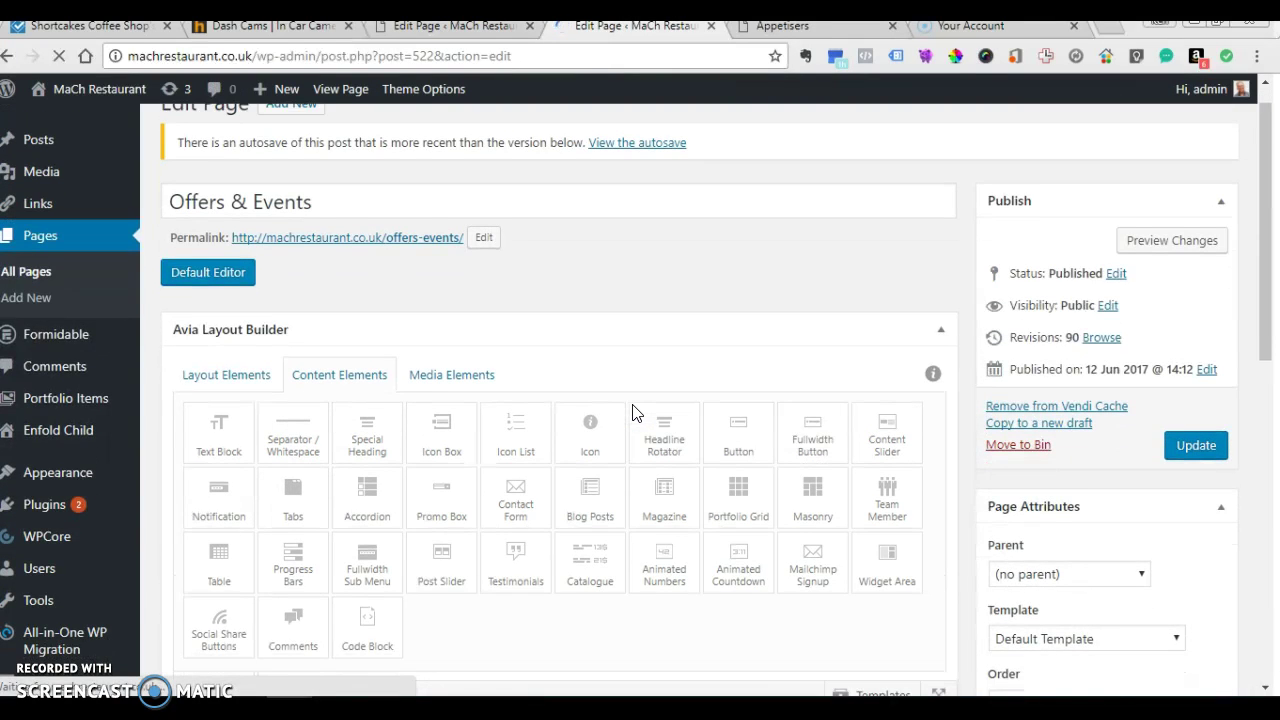
scroll(634, 411, down, 3)
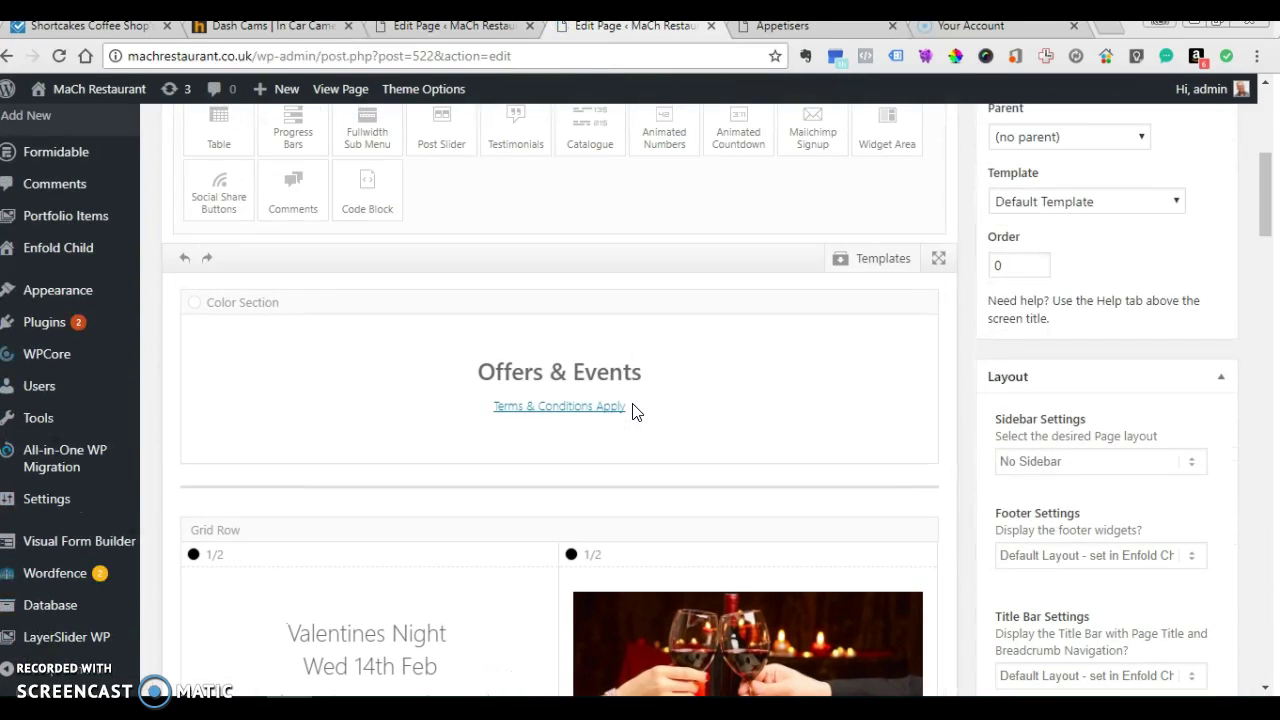
scroll(552, 350, down, 4)
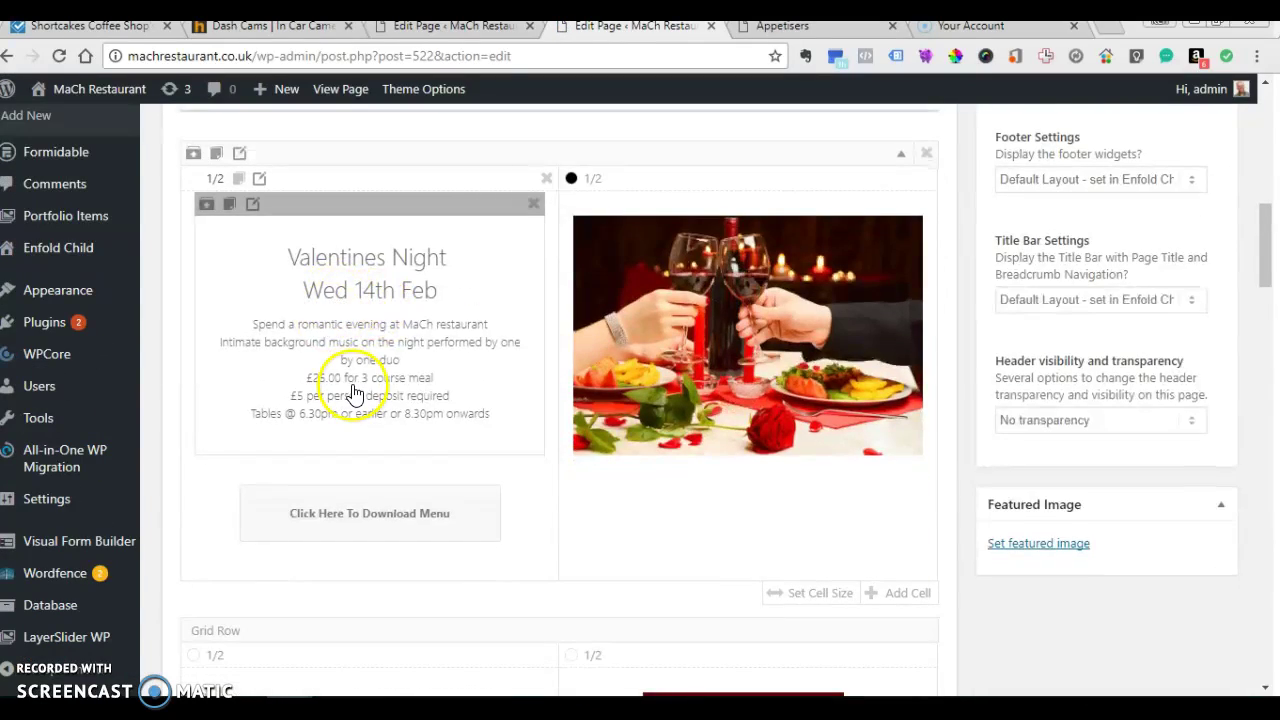
scroll(350, 390, up, 4)
scroll(360, 382, down, 1)
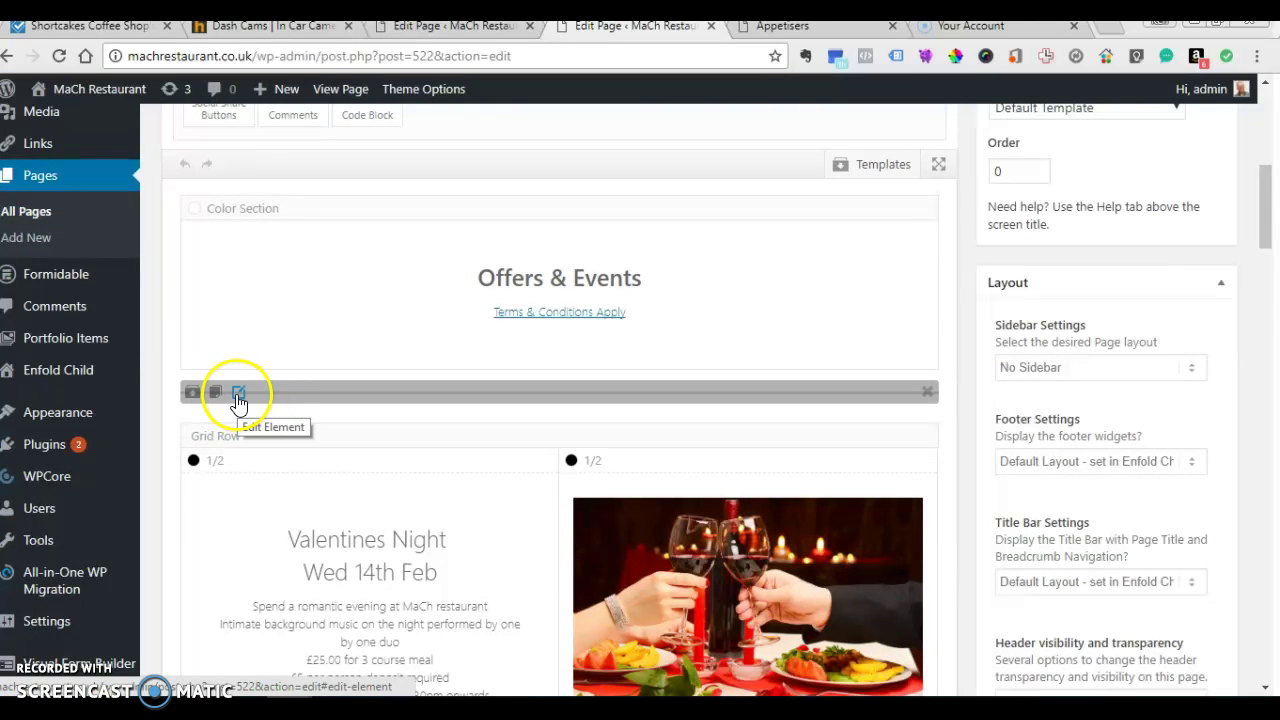
click(237, 396)
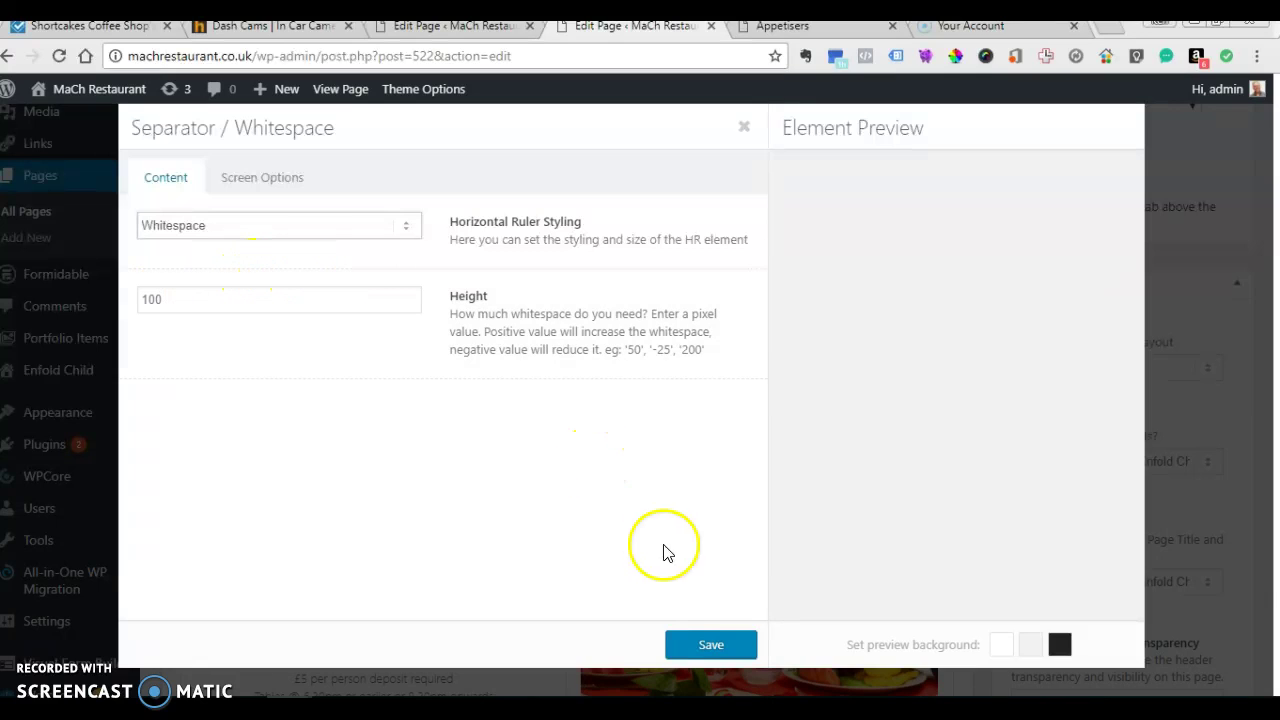
Save the whitespace spacer settings and dismiss the image settings without changes
click(702, 642)
click(563, 463)
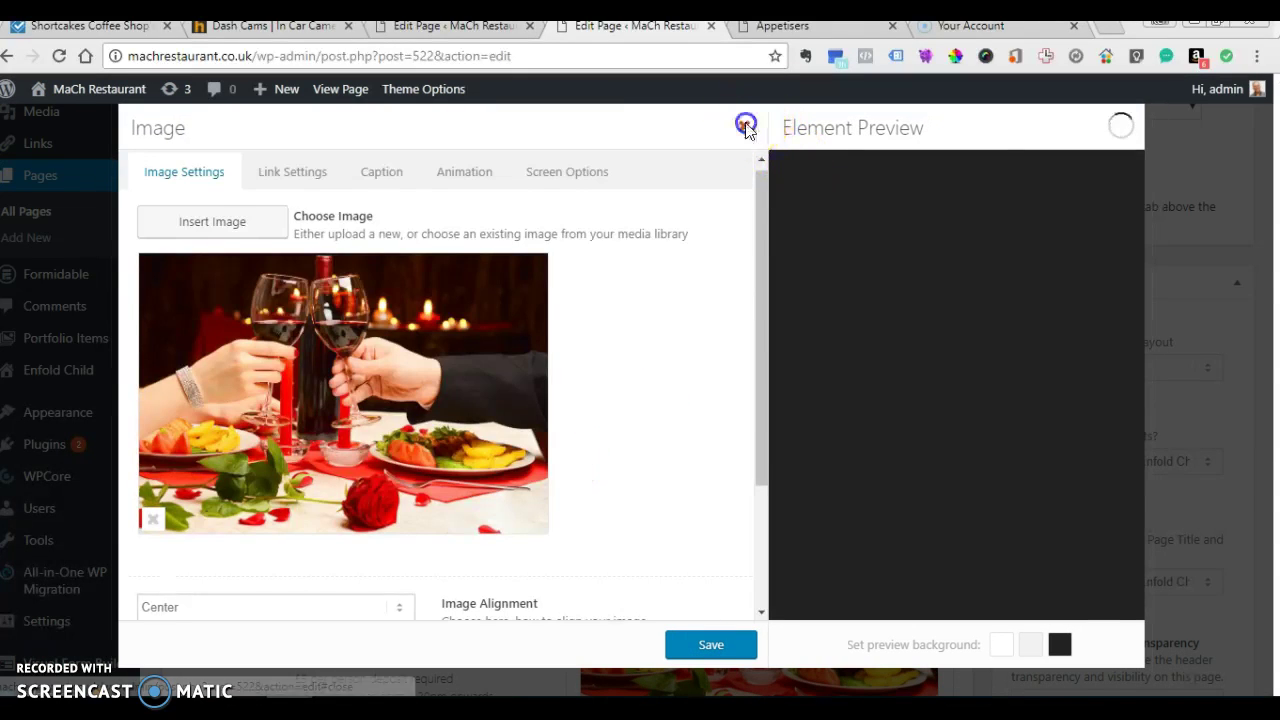
click(742, 126)
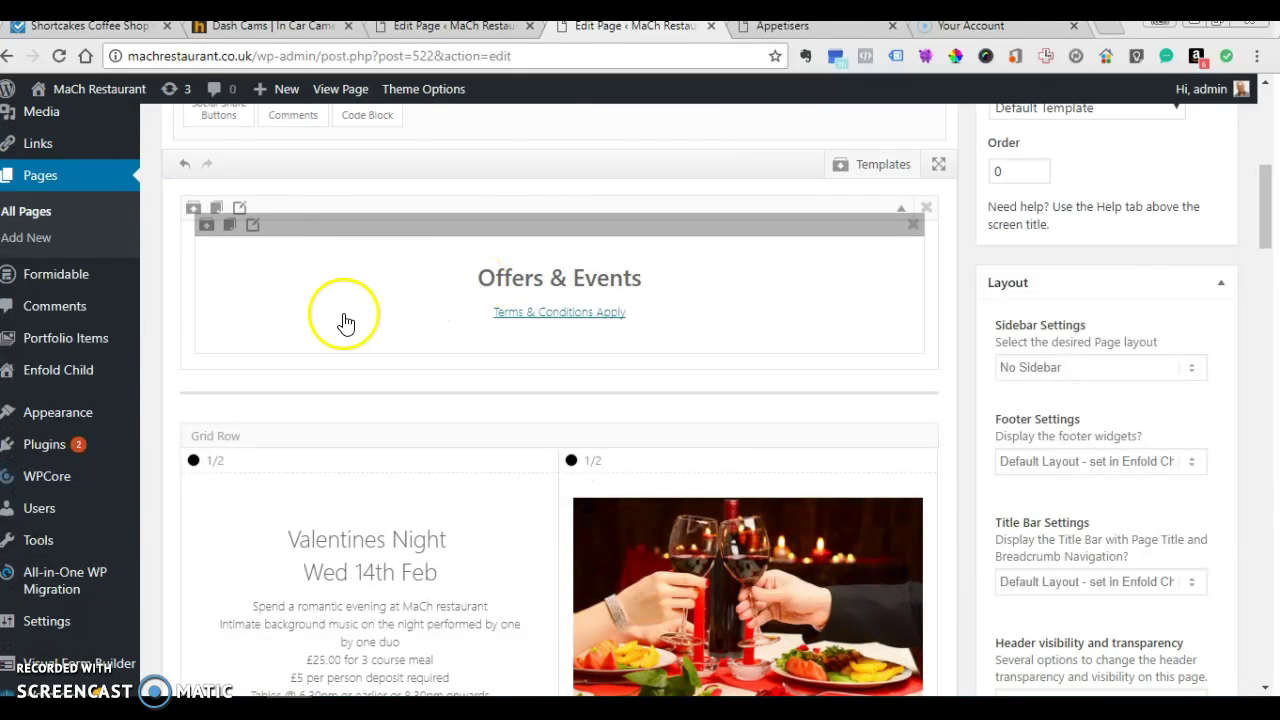
Drag the whitespace spacer into the Valentines Night column and update the page
scroll(340, 340, down, 5)
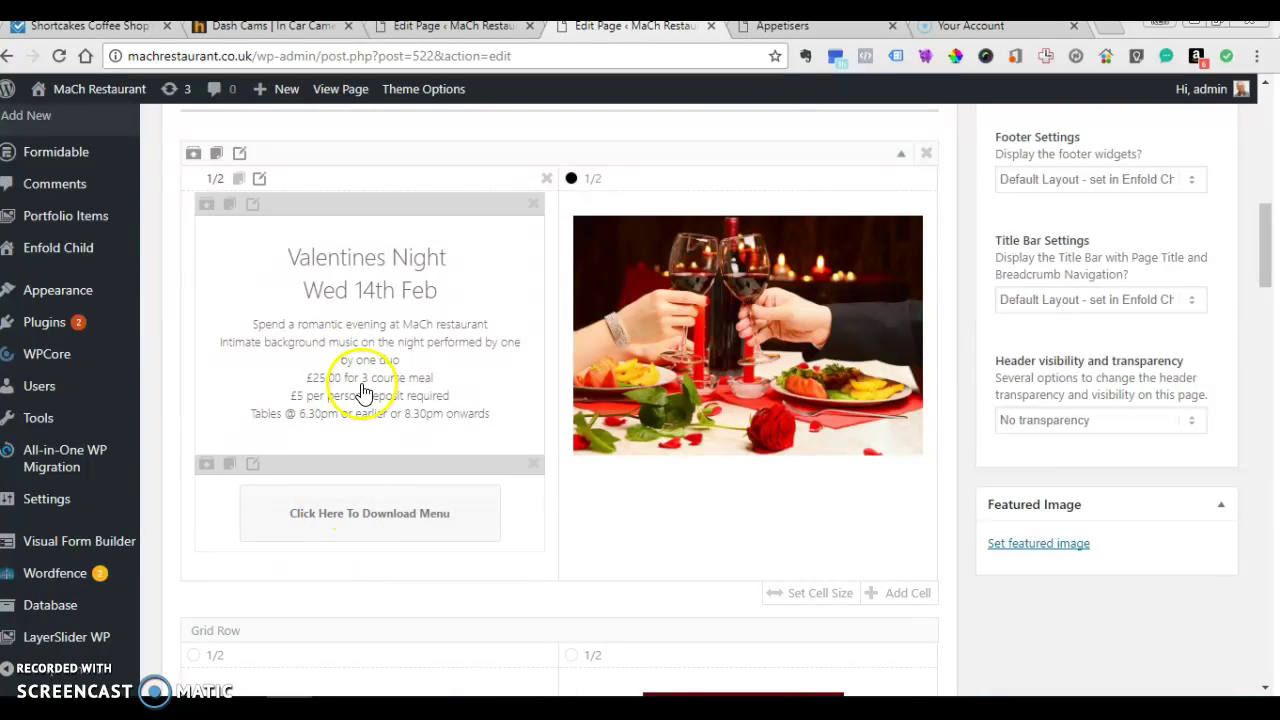
scroll(330, 320, up, 3)
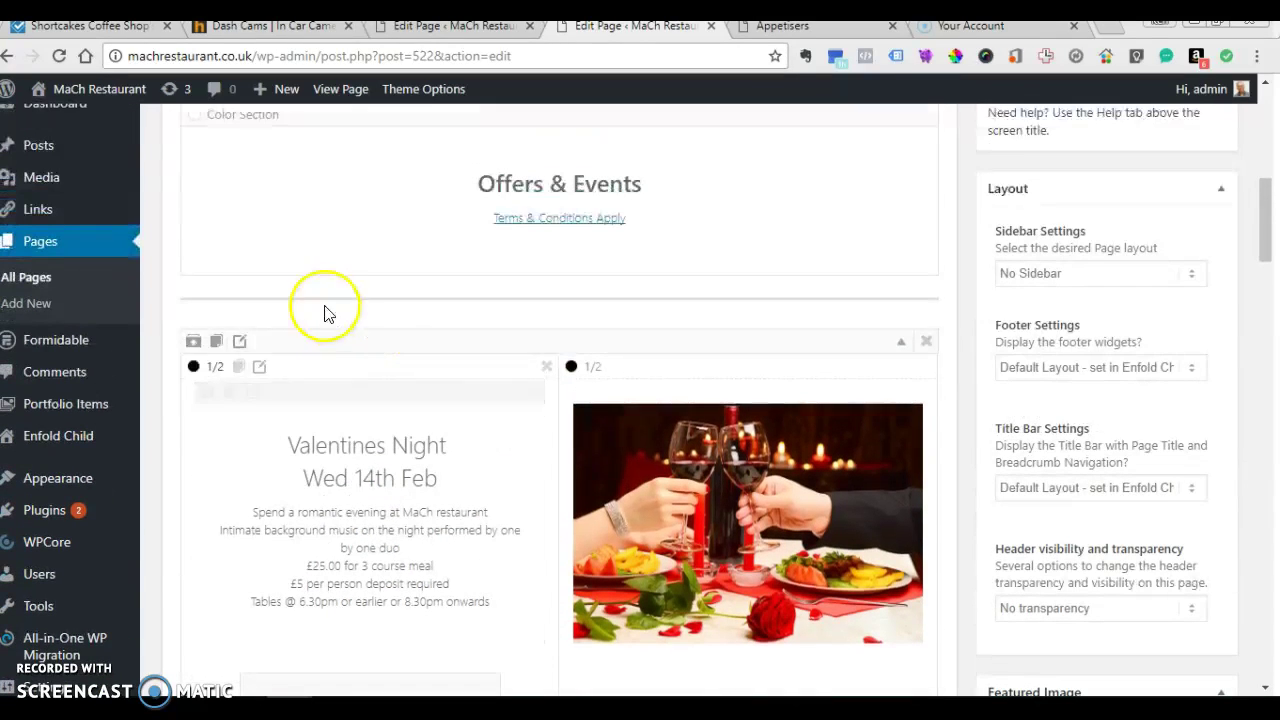
drag(326, 298, 314, 420)
scroll(391, 429, up, 6)
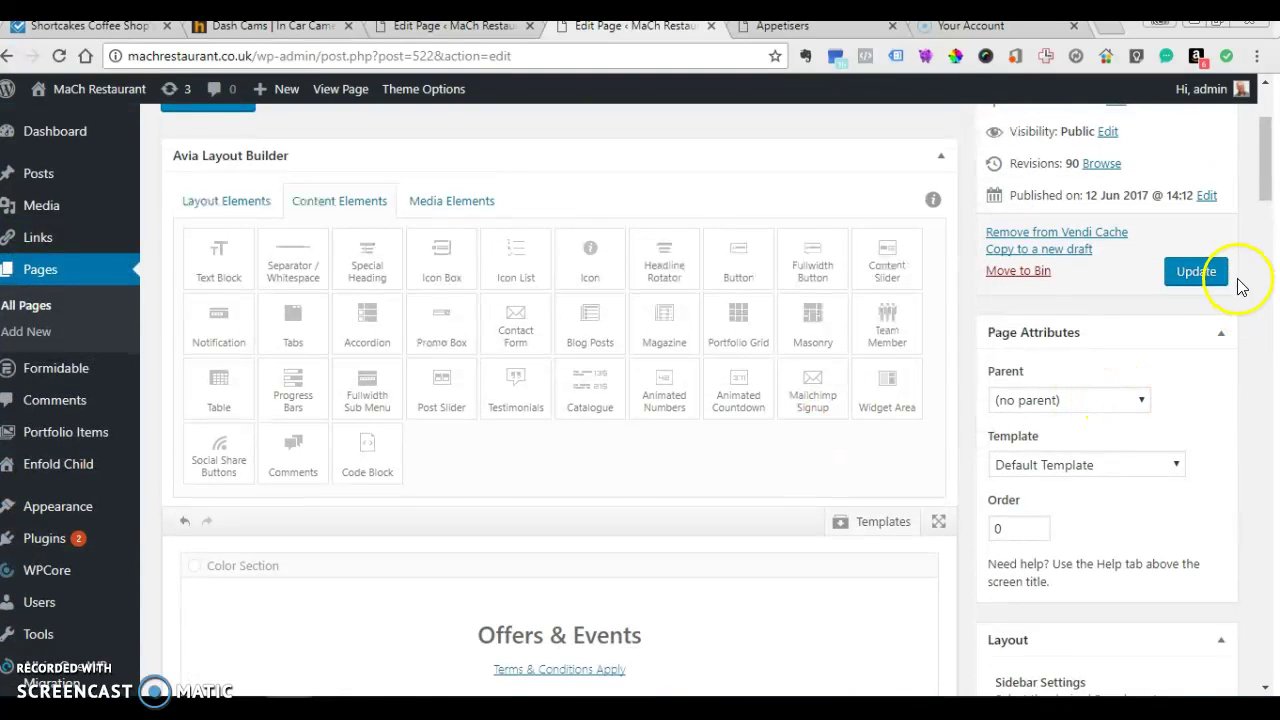
click(1206, 272)
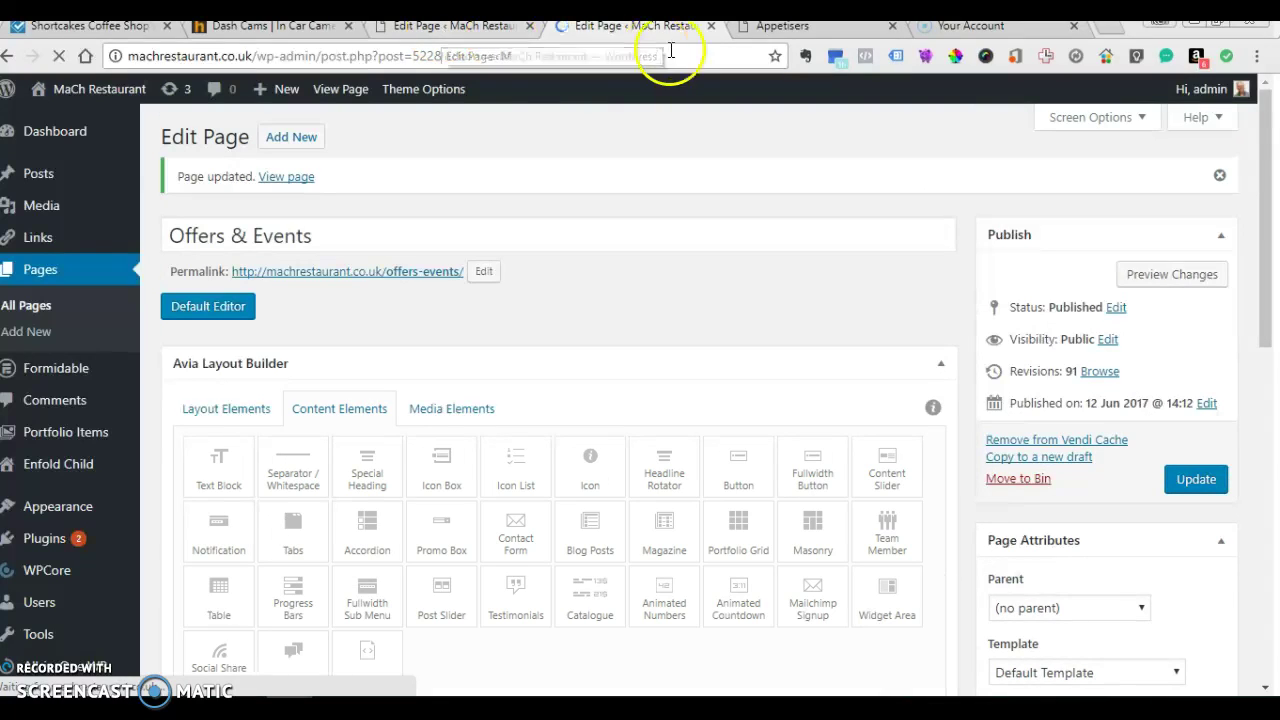
click(345, 90)
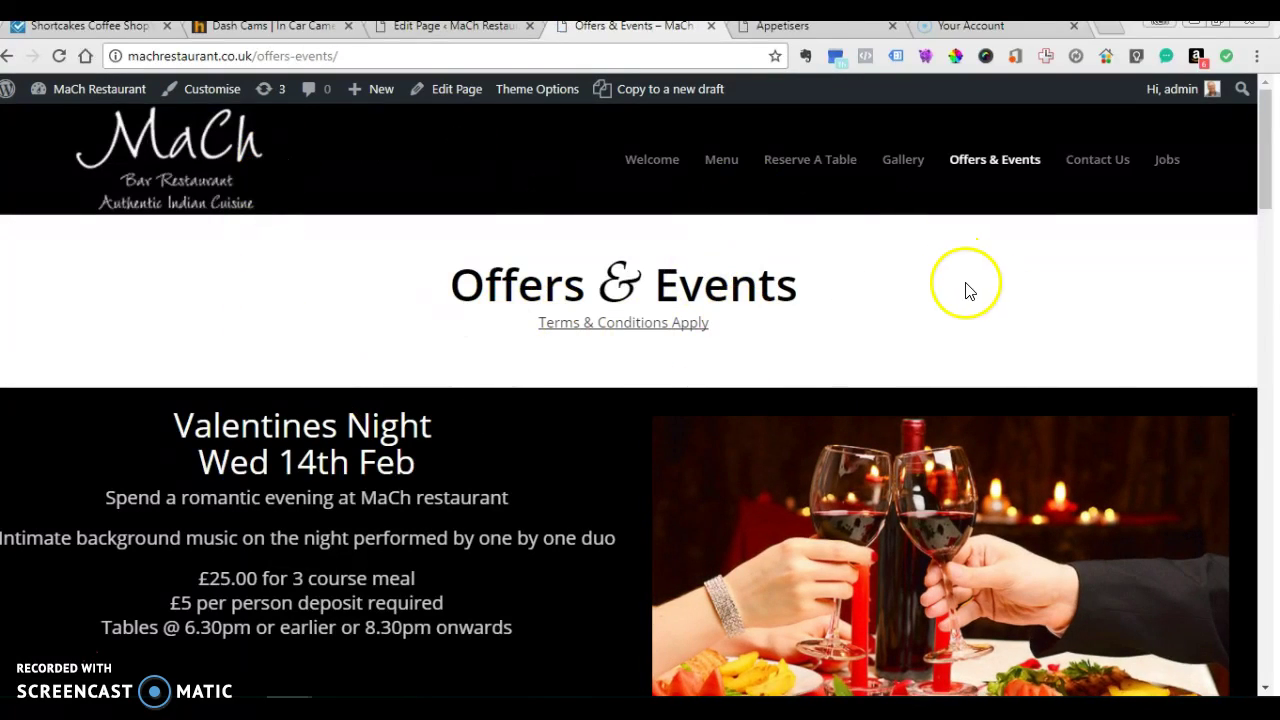
scroll(974, 294, down, 4)
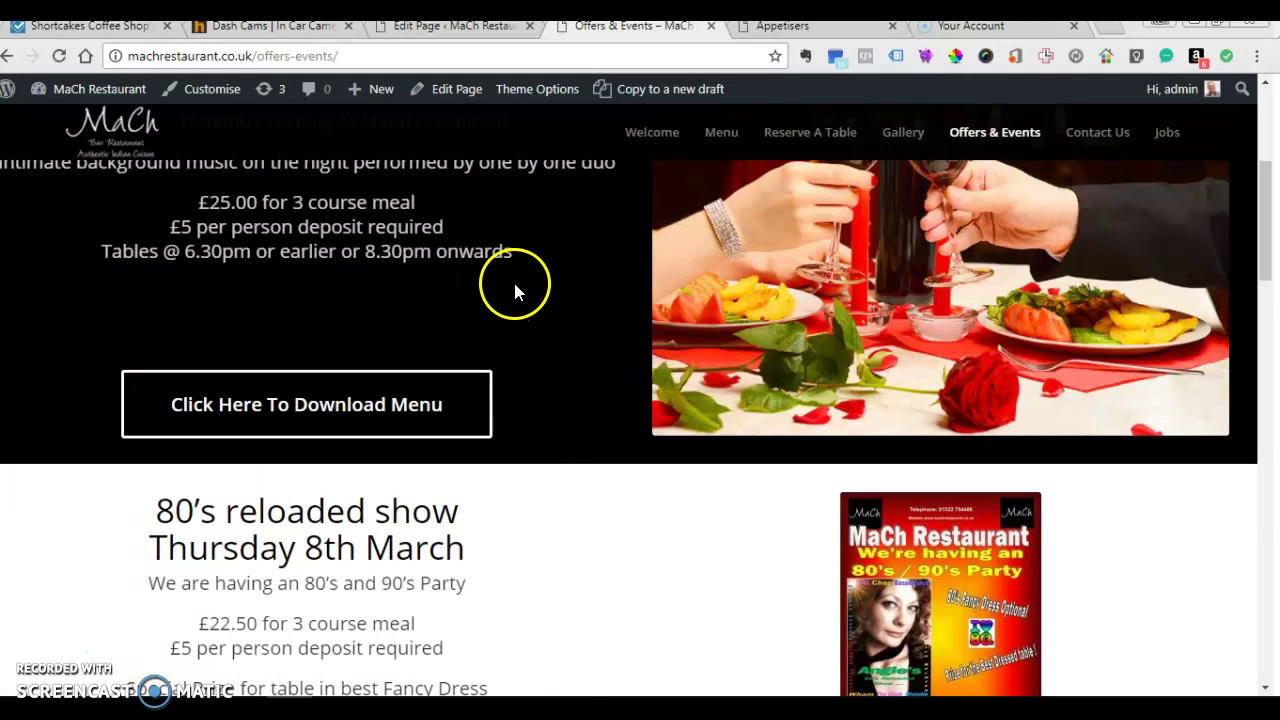
scroll(515, 290, down, 1)
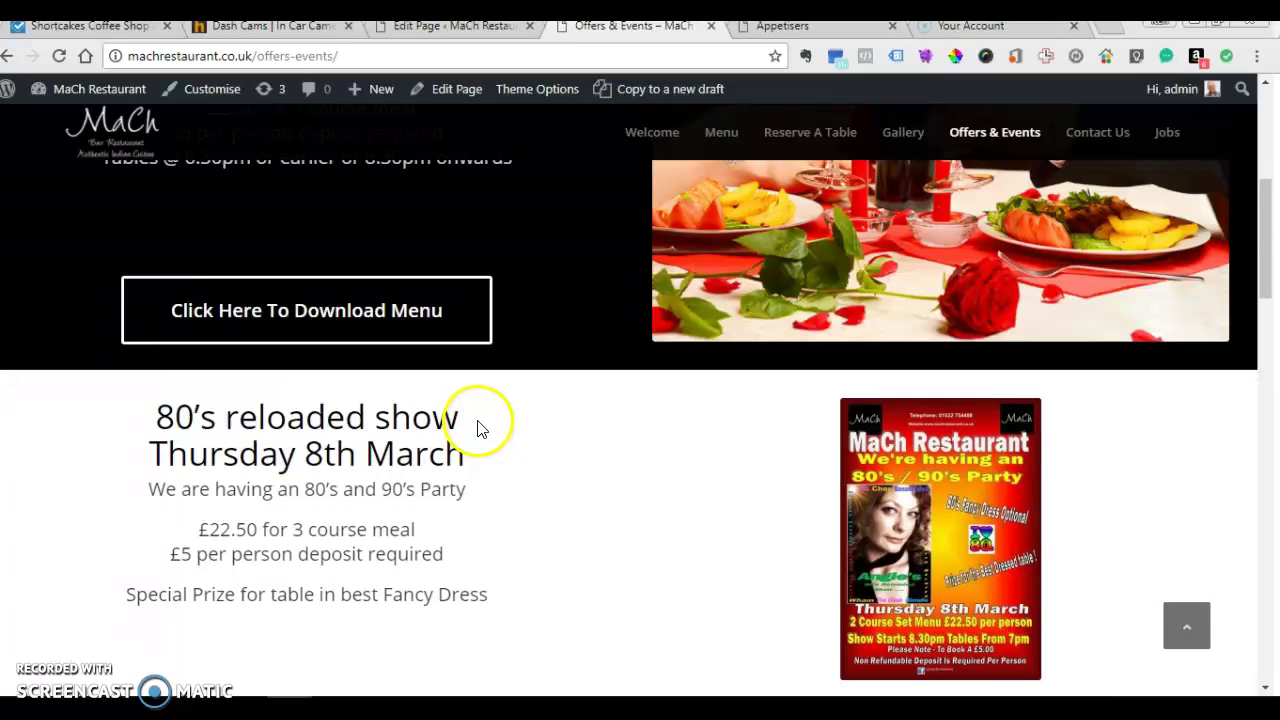
scroll(451, 434, down, 5)
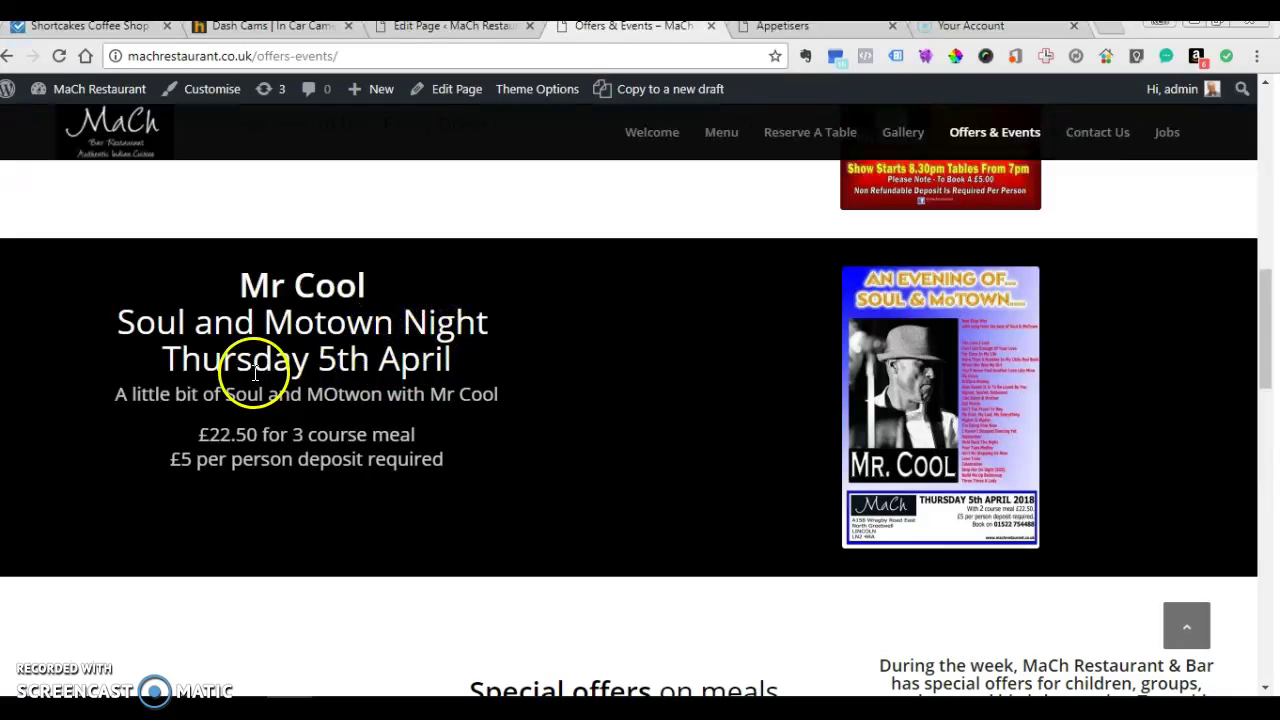
scroll(317, 418, up, 10)
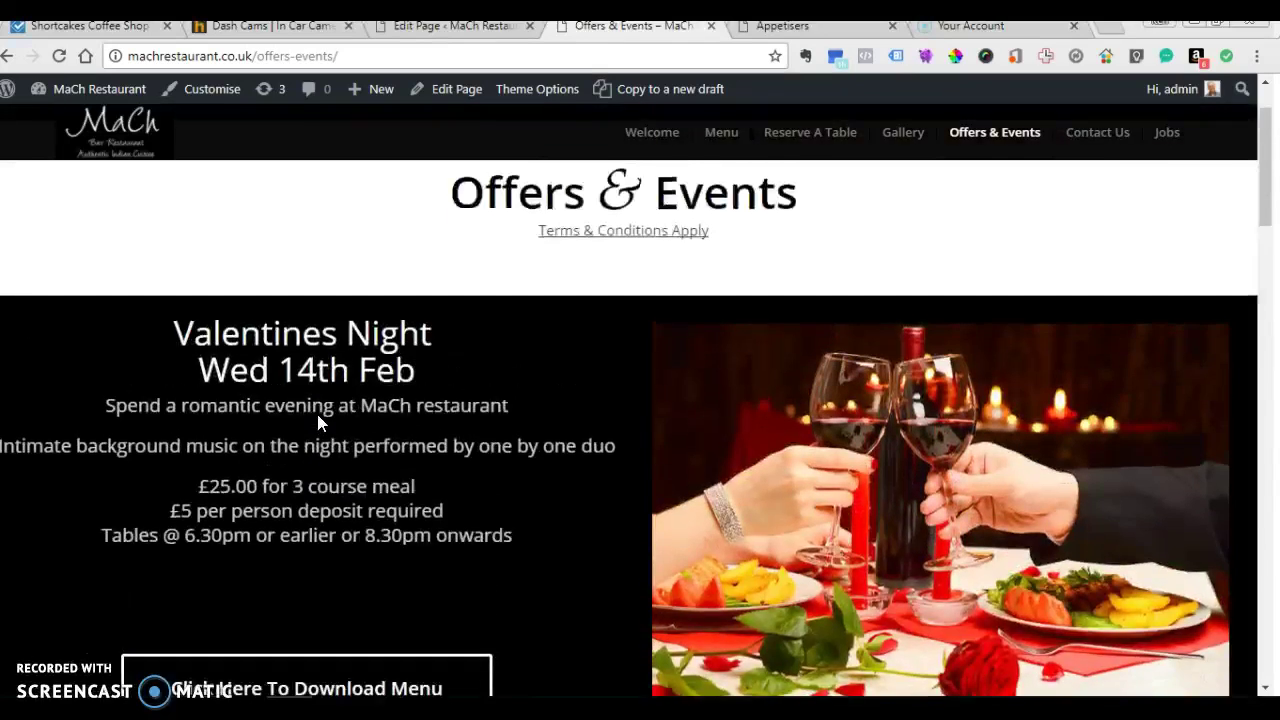
scroll(465, 373, down, 1)
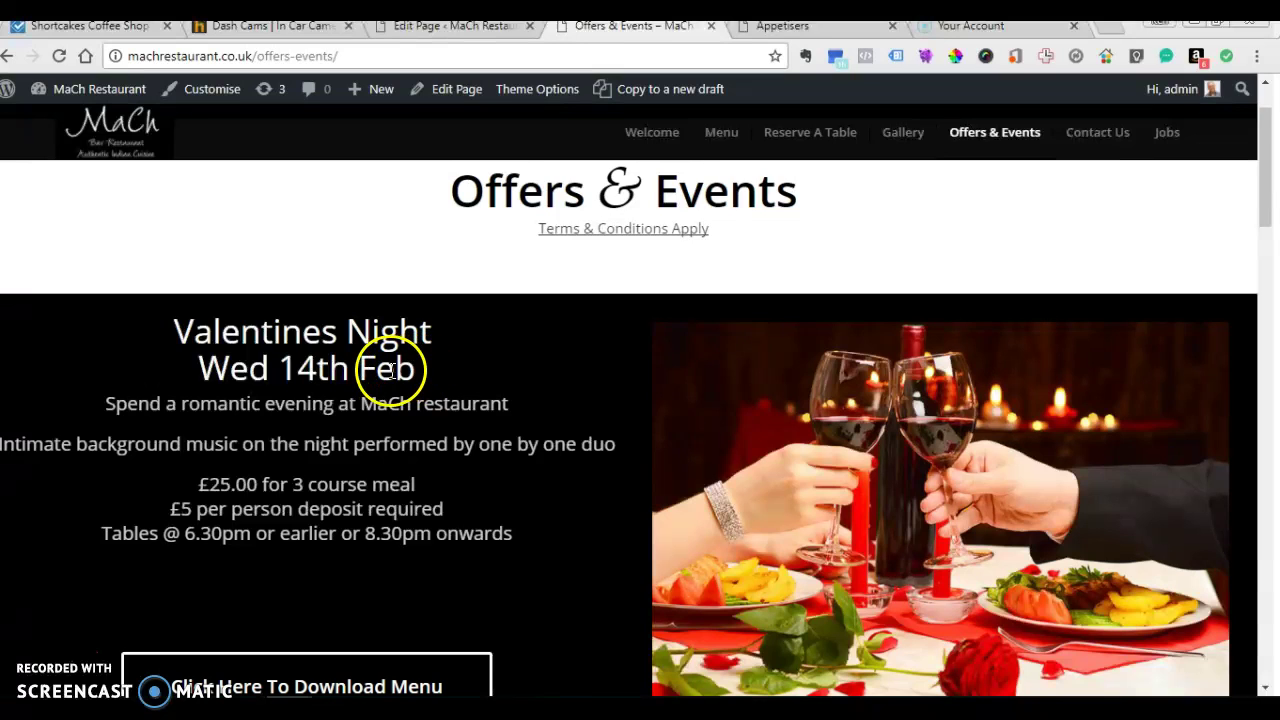
scroll(392, 371, up, 1)
Open the Offers & Events page in the layout builder
click(450, 90)
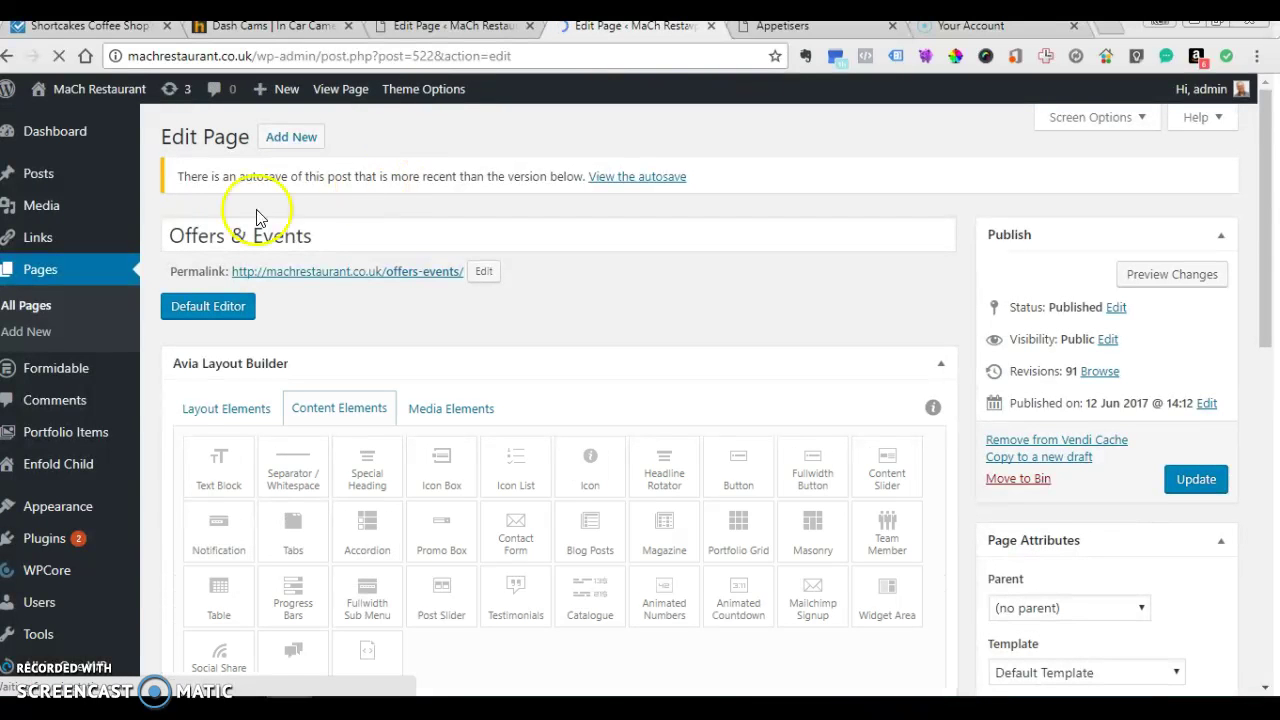
scroll(257, 236, down, 3)
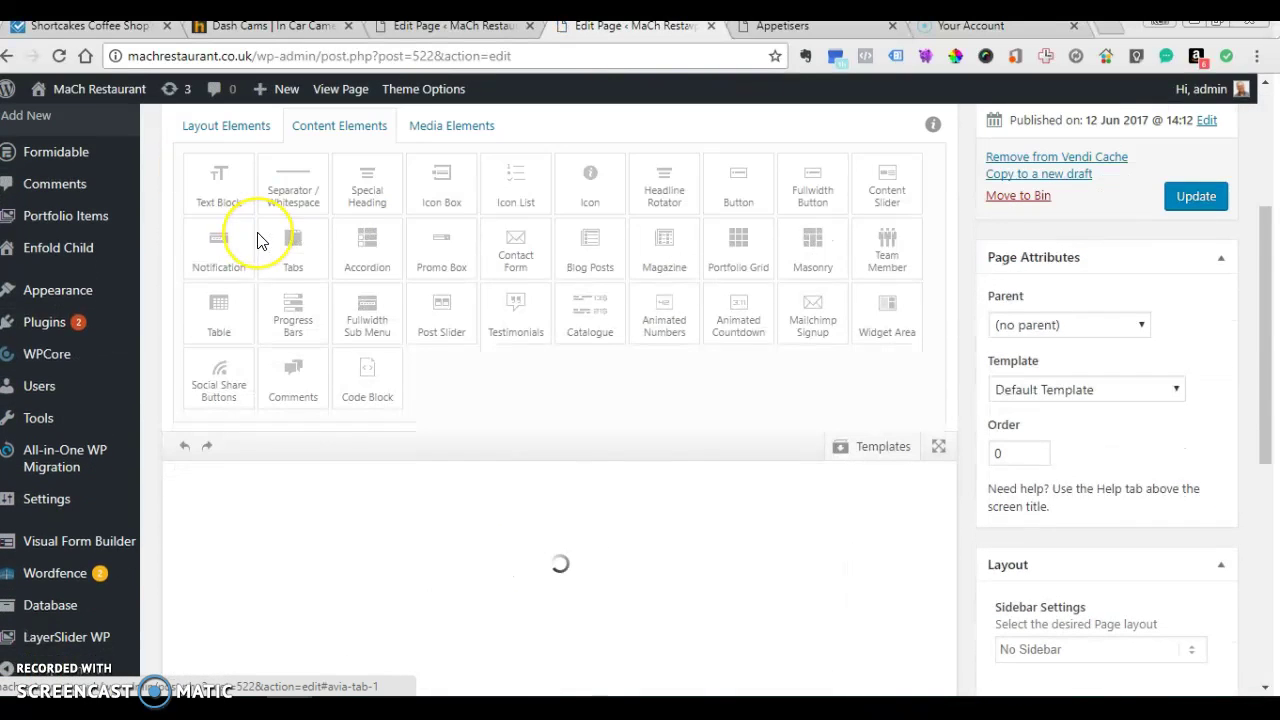
scroll(263, 237, down, 3)
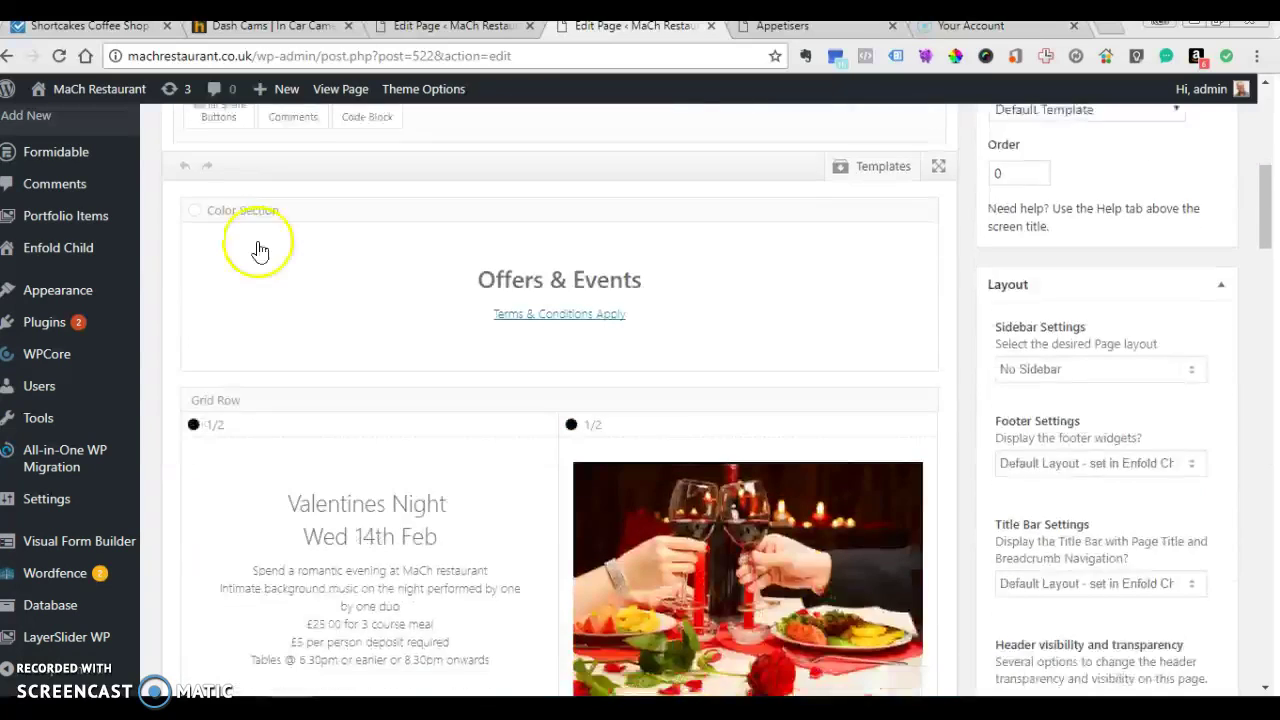
Inspect the line break in the Valentines Night heading, save it unchanged, and scroll to the Mr Cool row
click(338, 415)
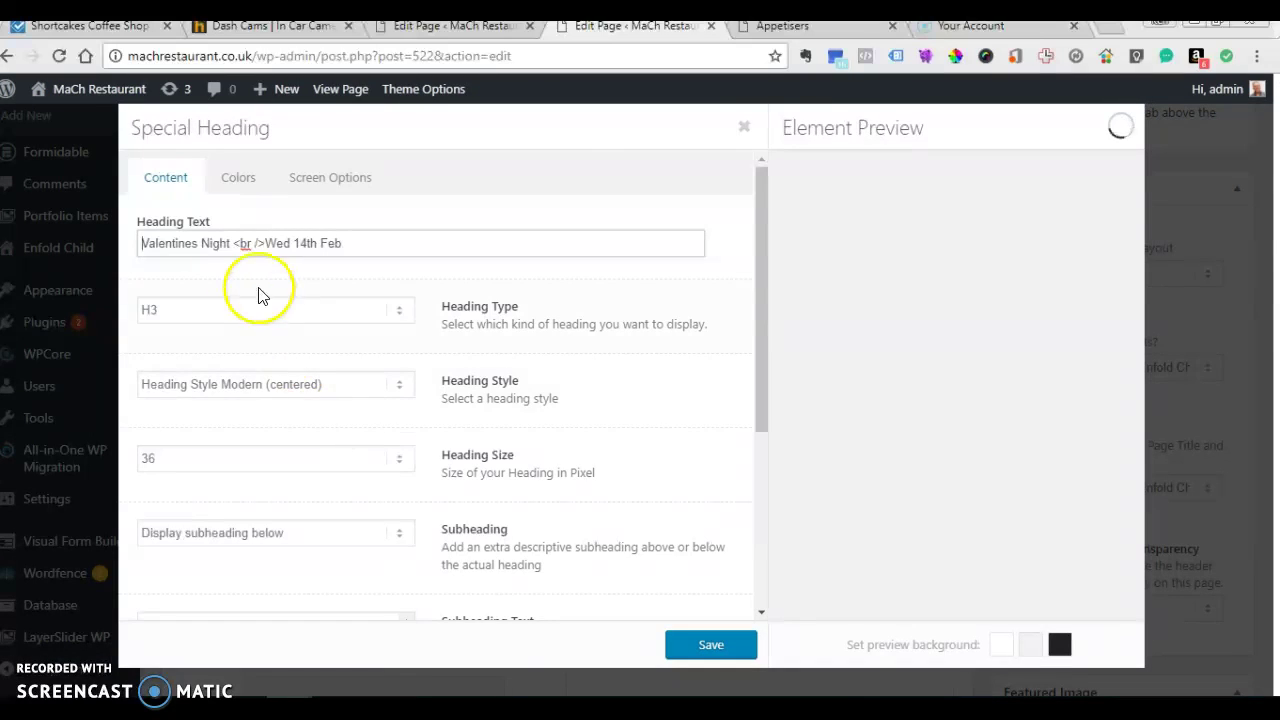
click(236, 249)
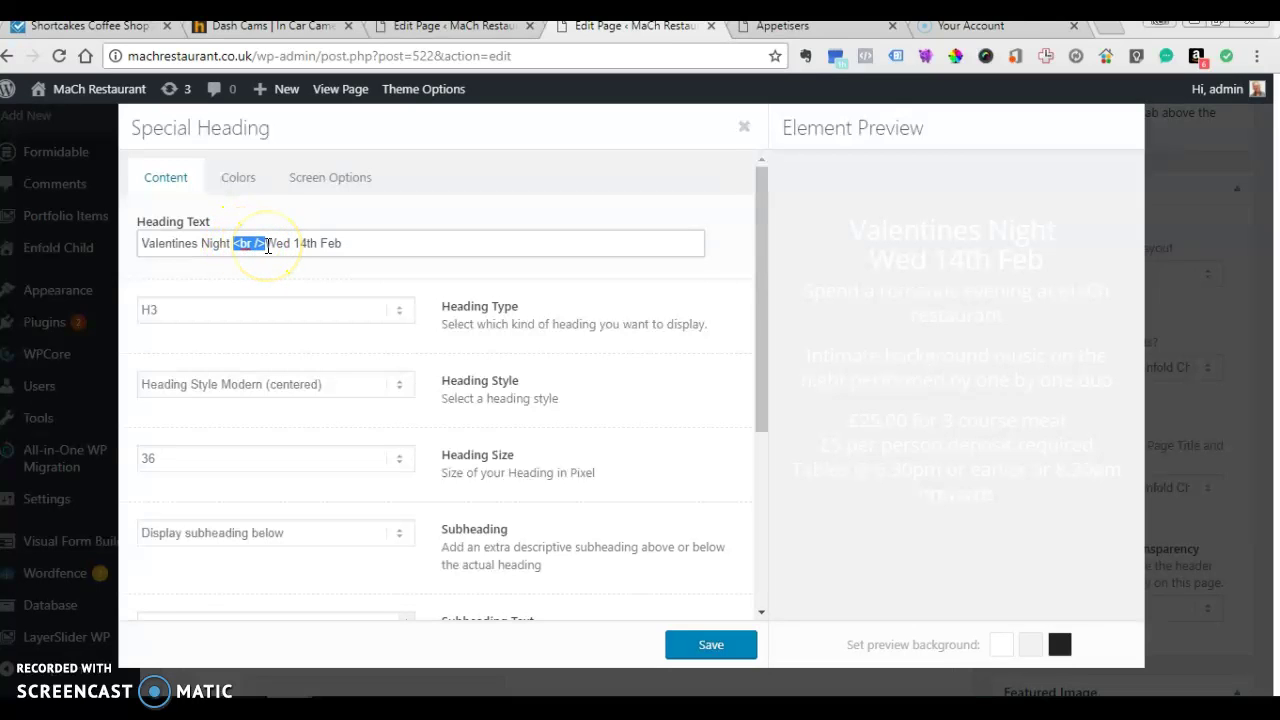
click(716, 646)
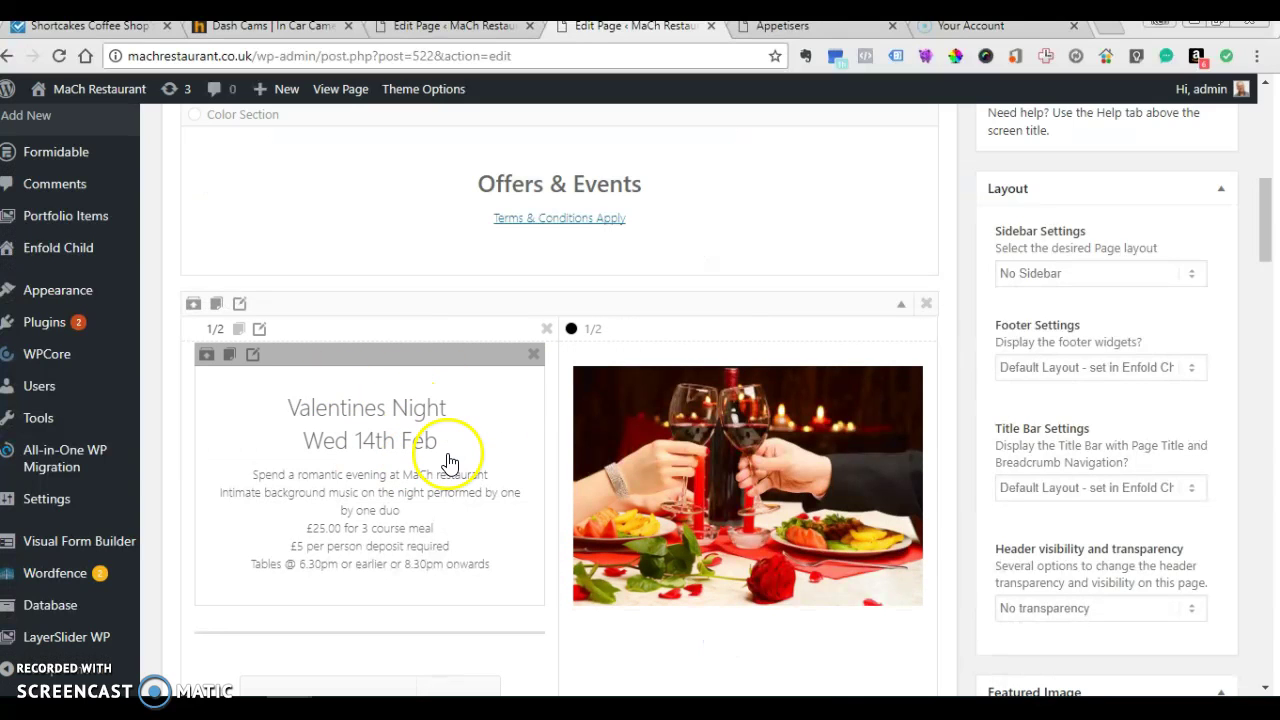
scroll(445, 460, down, 5)
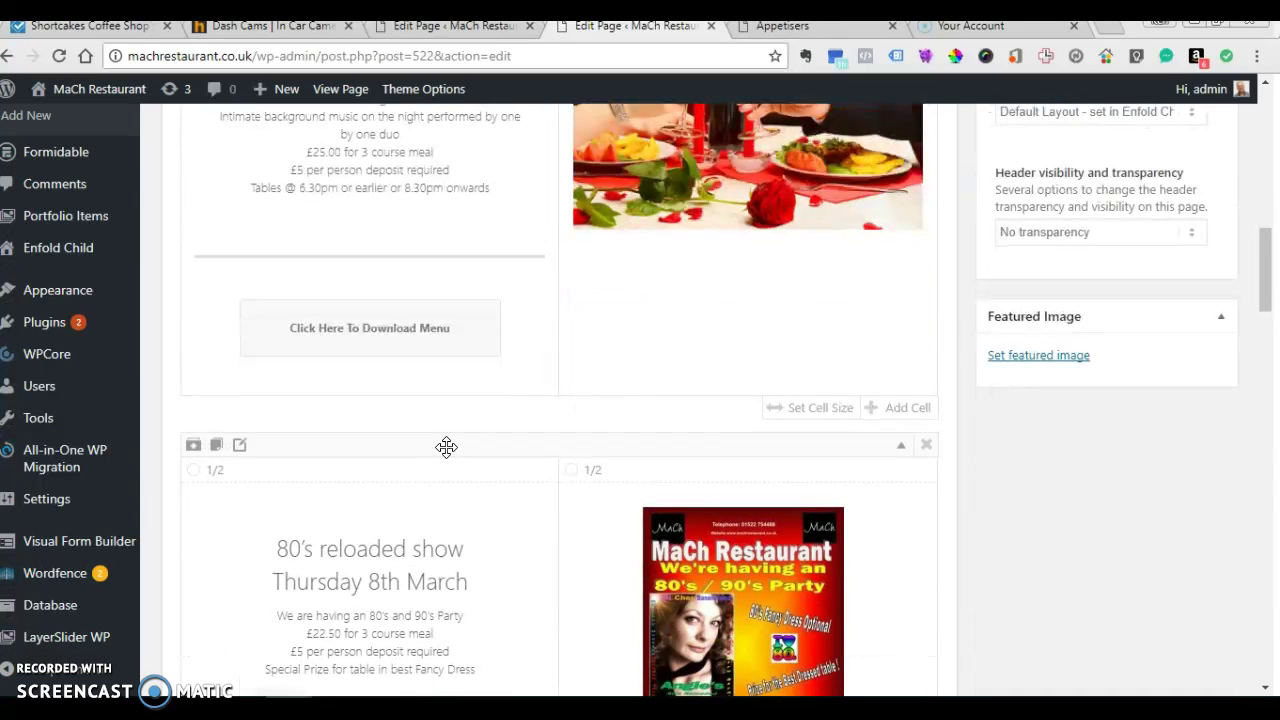
scroll(475, 490, down, 6)
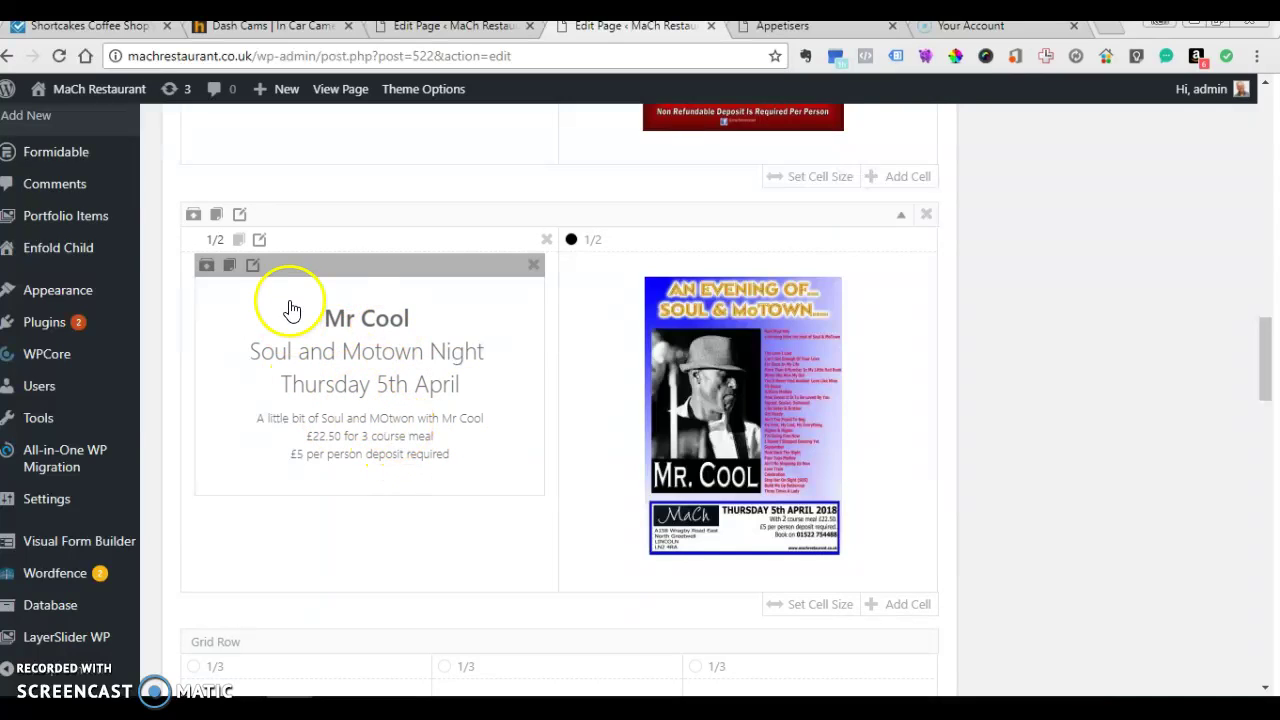
Change the misspelled 'MOtwon' in the Mr Cool subheading to 'Motown' and save the heading
click(252, 265)
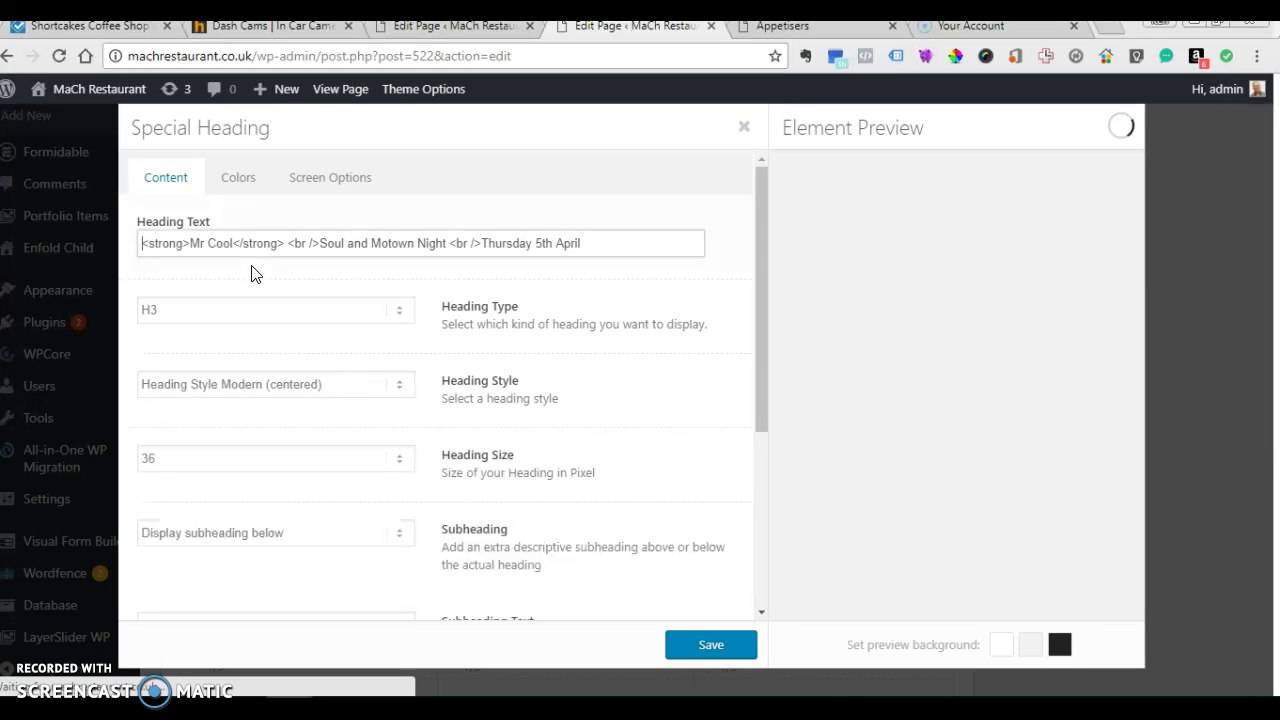
scroll(340, 378, down, 3)
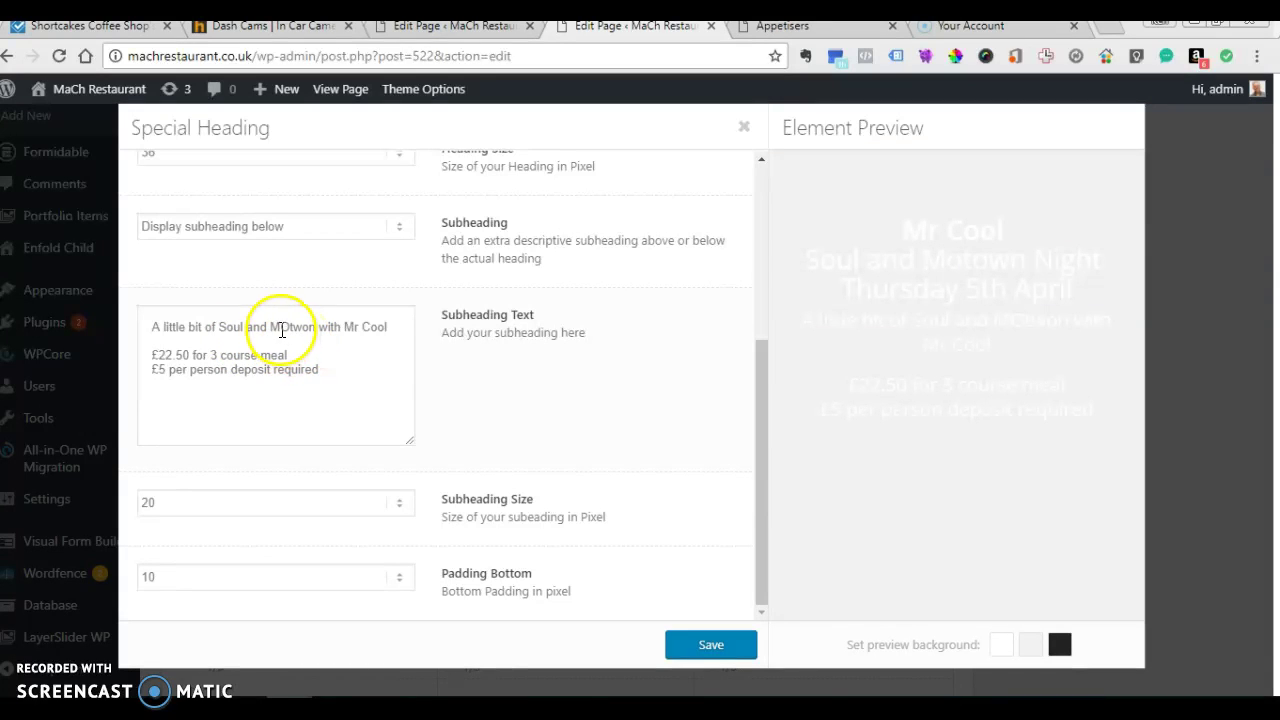
click(287, 327)
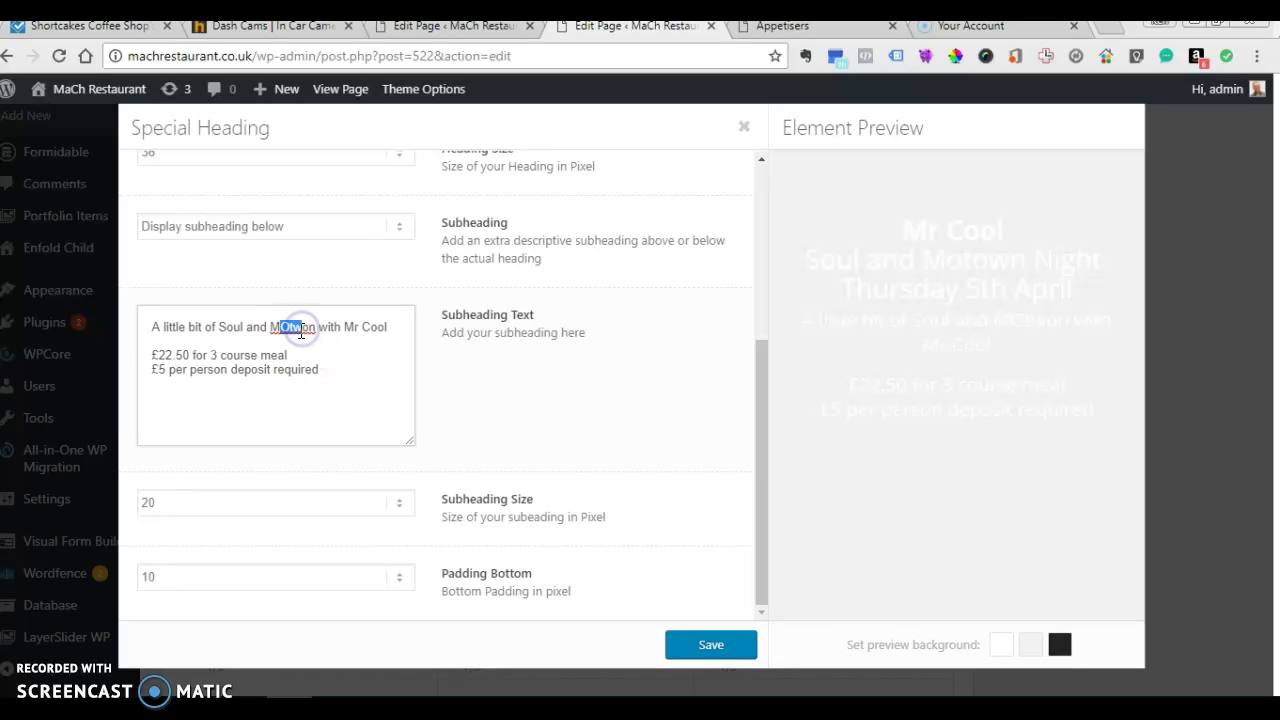
text(Moto)
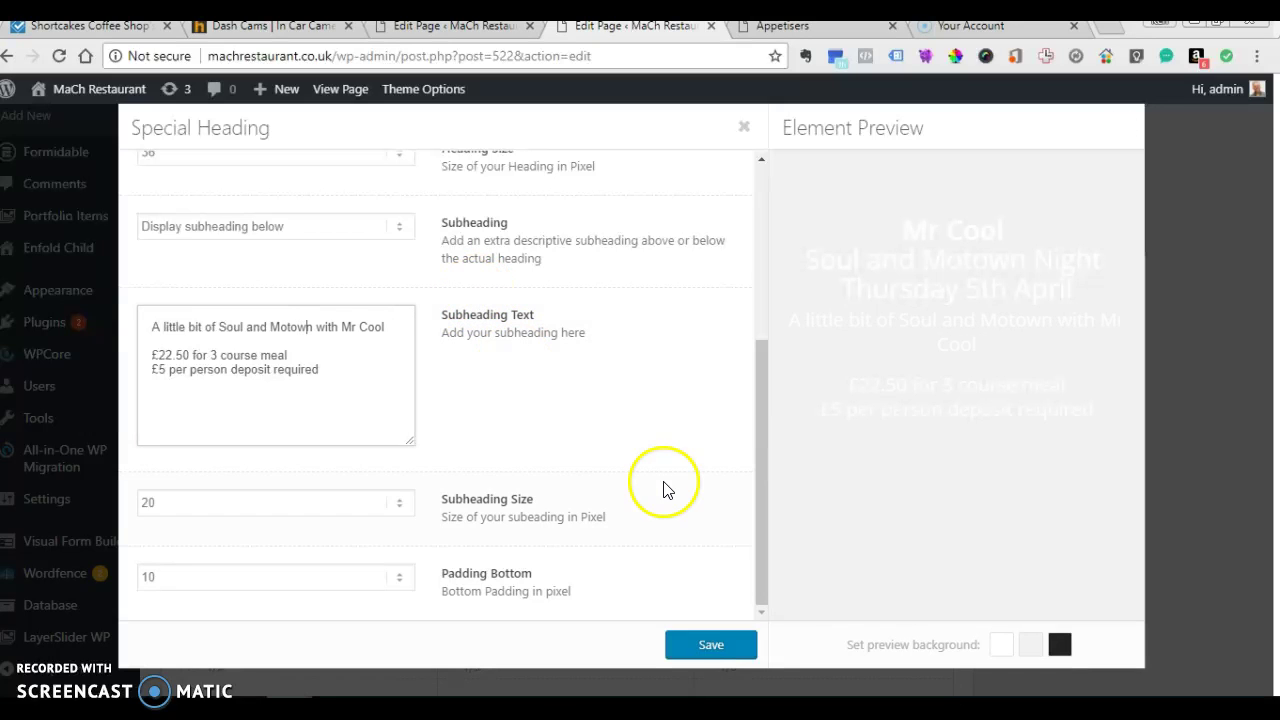
click(711, 644)
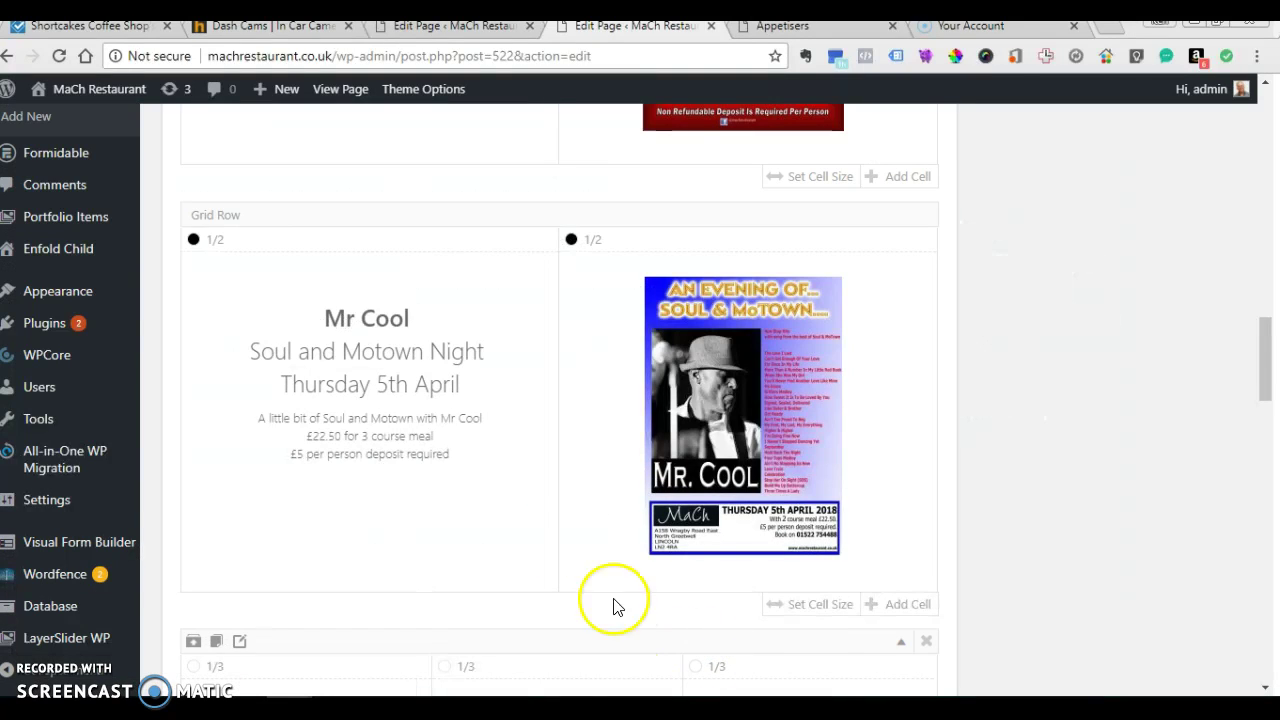
Update the Offers & Events page to publish the Mr Cool fix
mouse_move(380, 449)
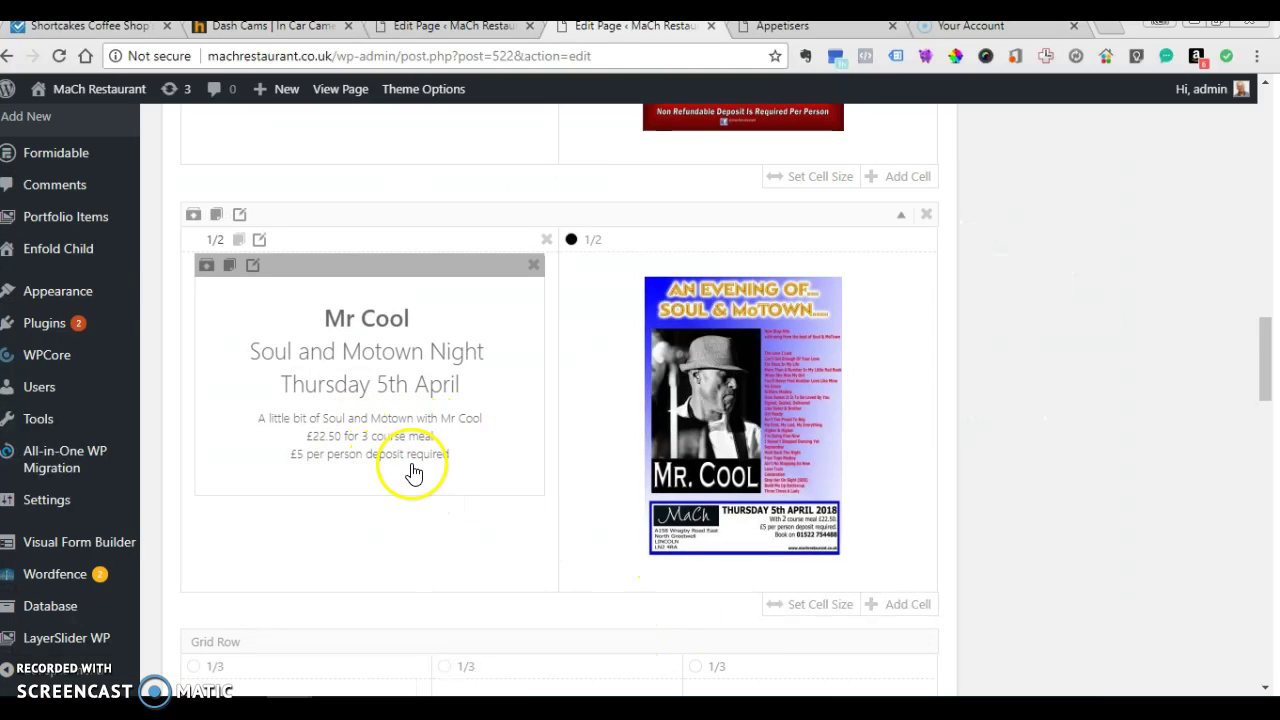
scroll(449, 457, up, 3)
scroll(449, 457, up, 8)
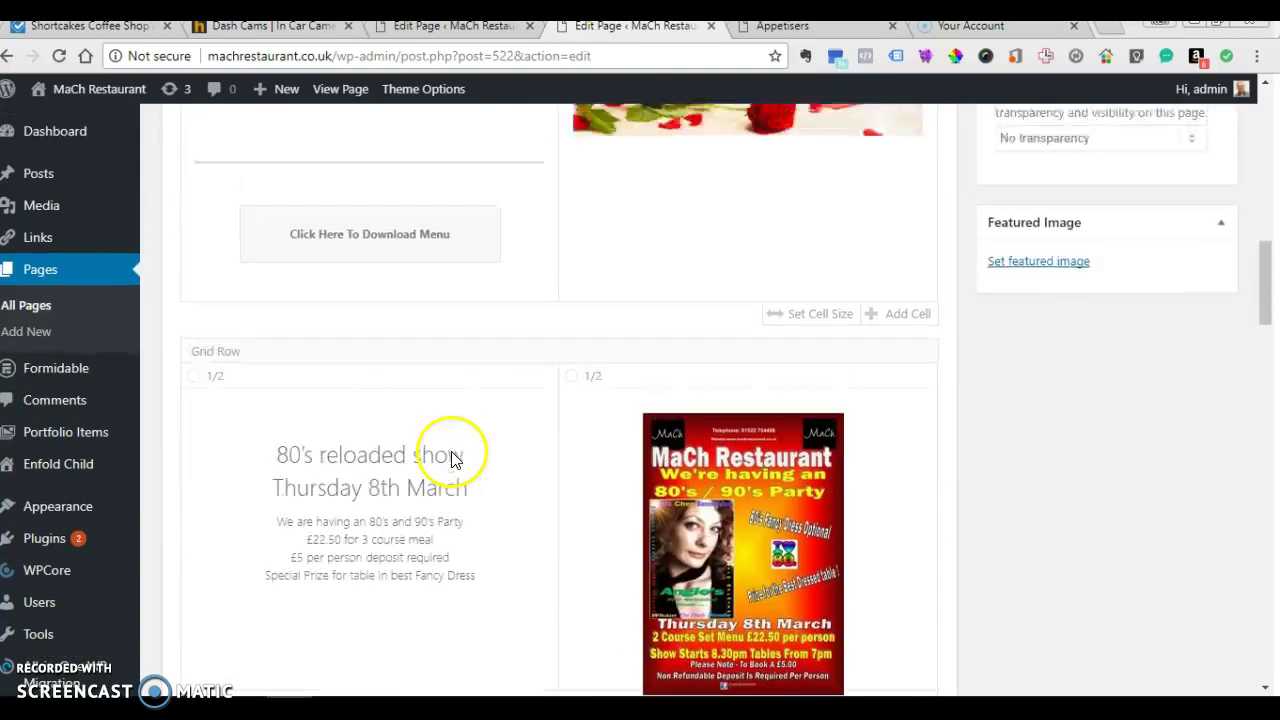
scroll(853, 418, up, 4)
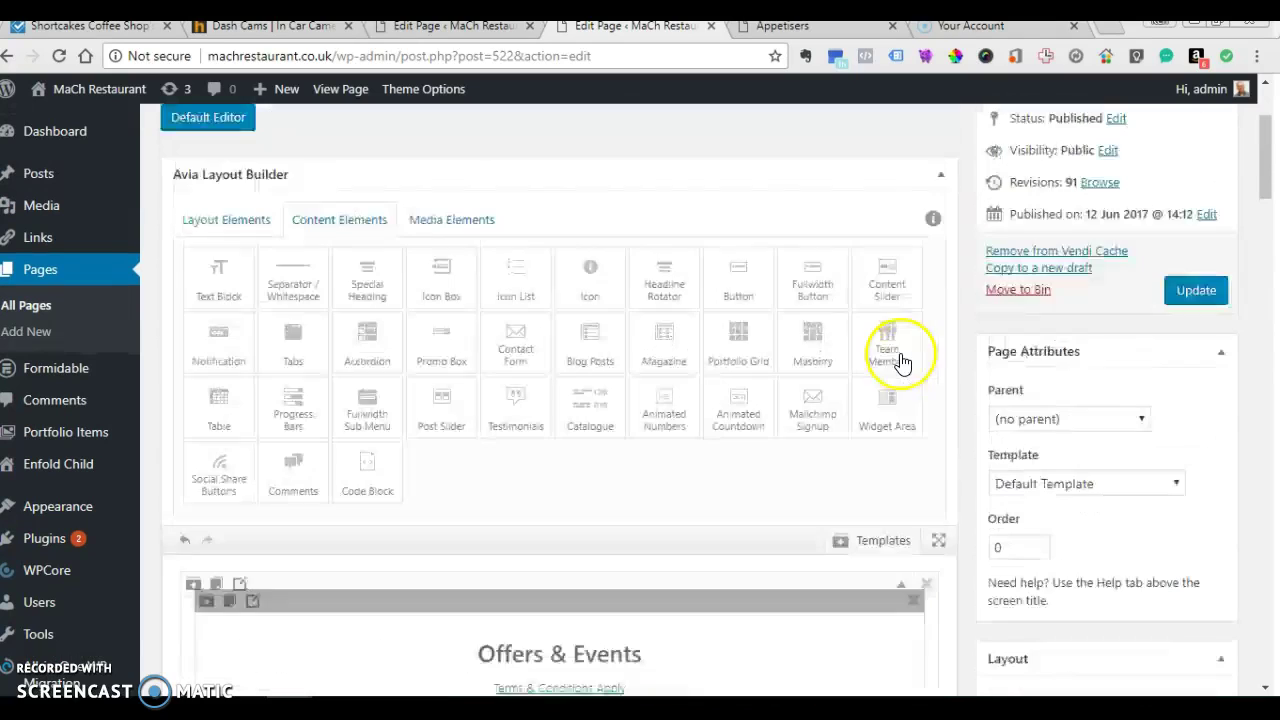
click(1195, 288)
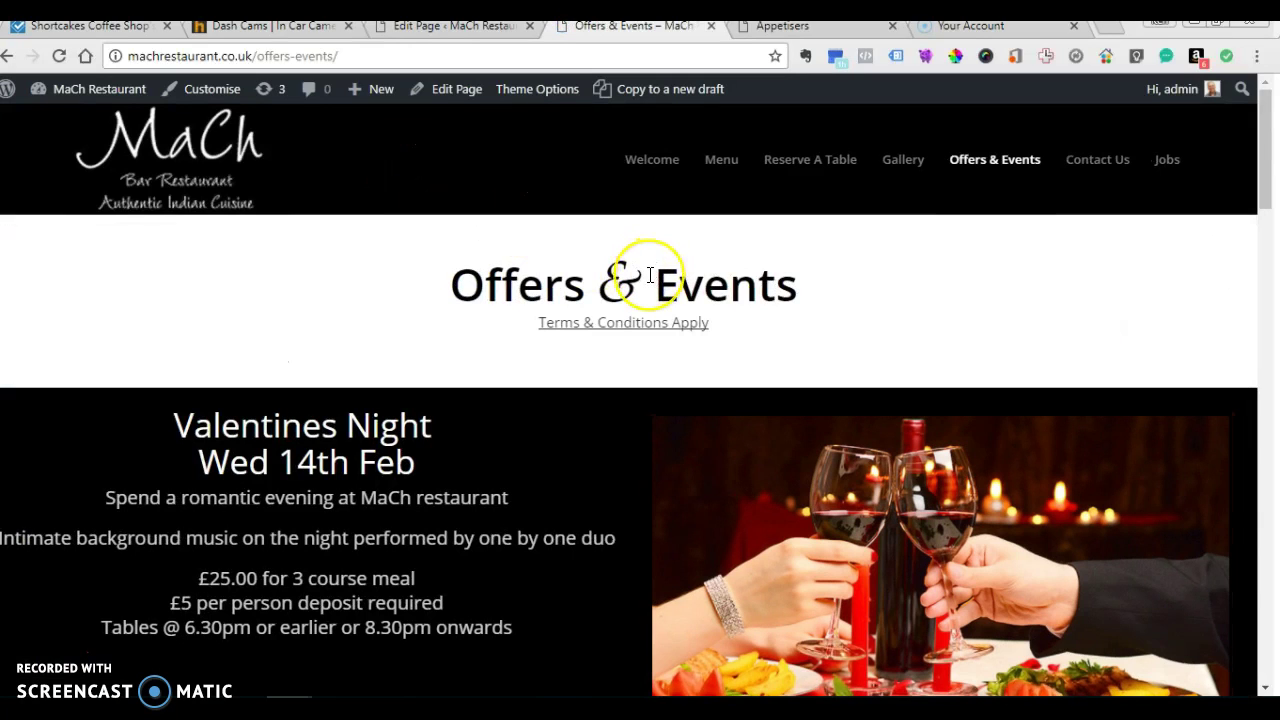
Scroll through the live page's 80's reloaded and Mr Cool sections to check the corrected text
scroll(651, 283, down, 1)
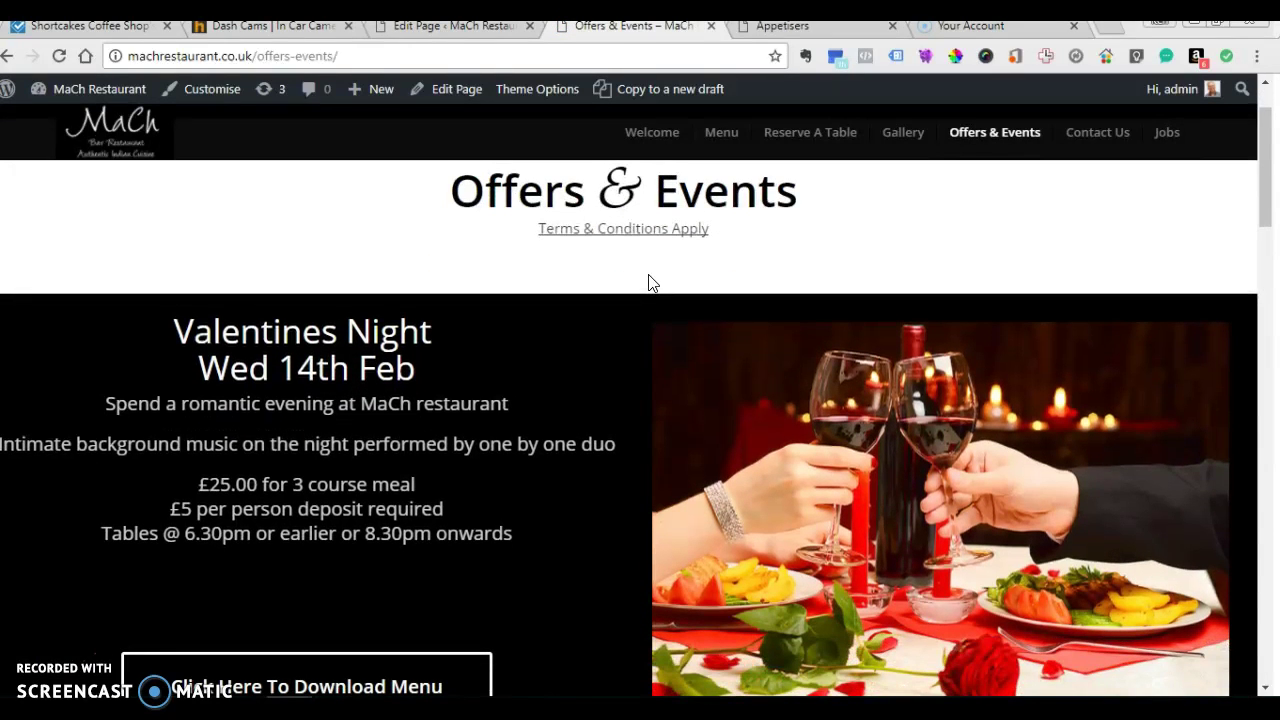
scroll(648, 284, down, 5)
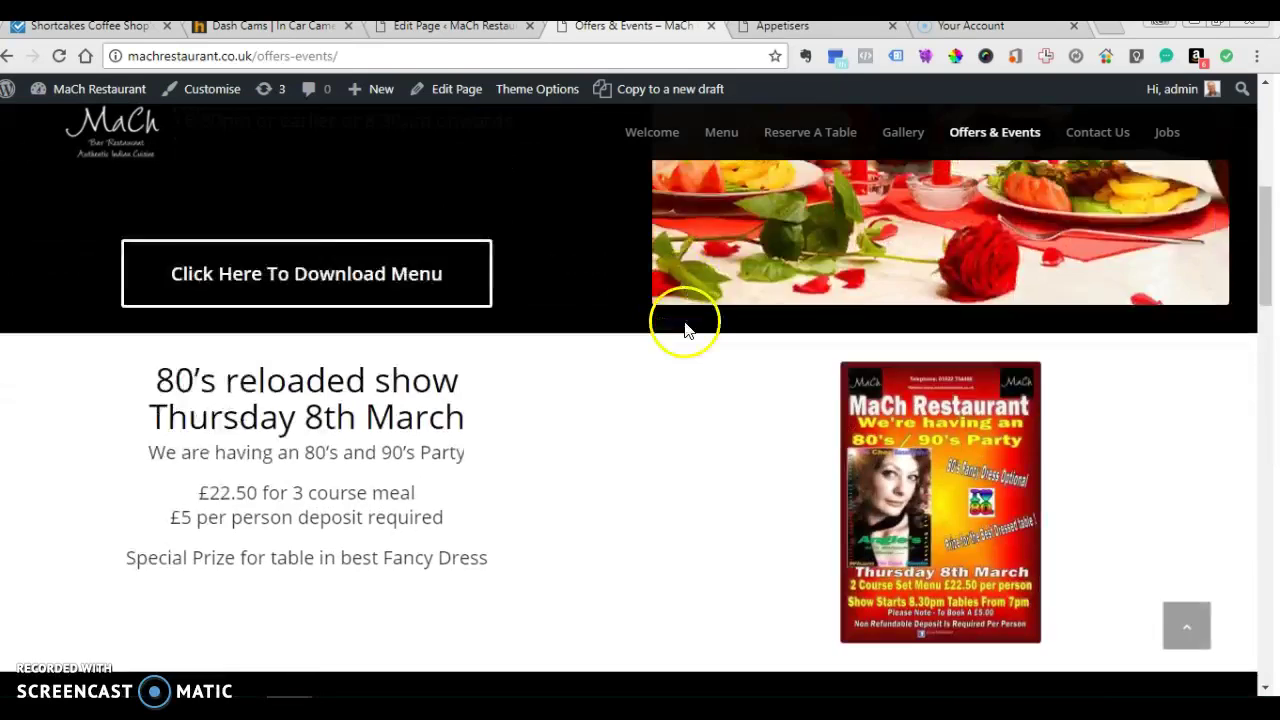
scroll(1037, 334, down, 2)
scroll(1034, 320, up, 2)
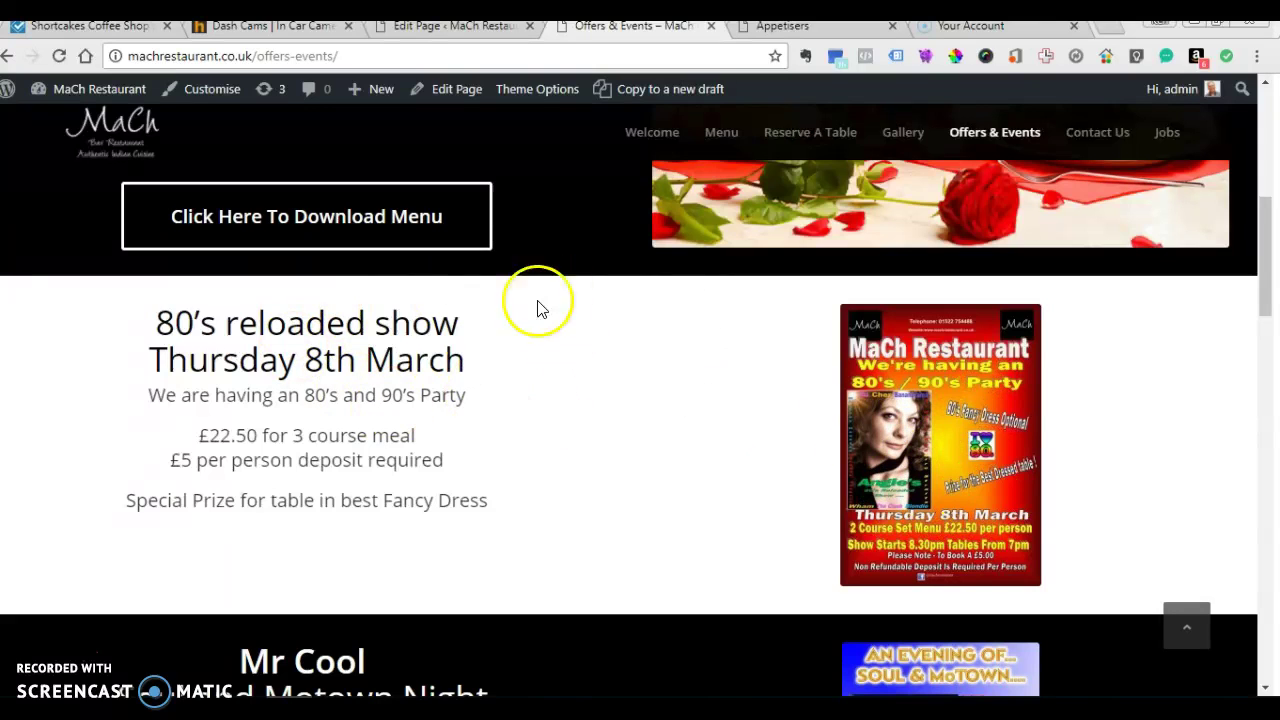
scroll(1009, 420, down, 4)
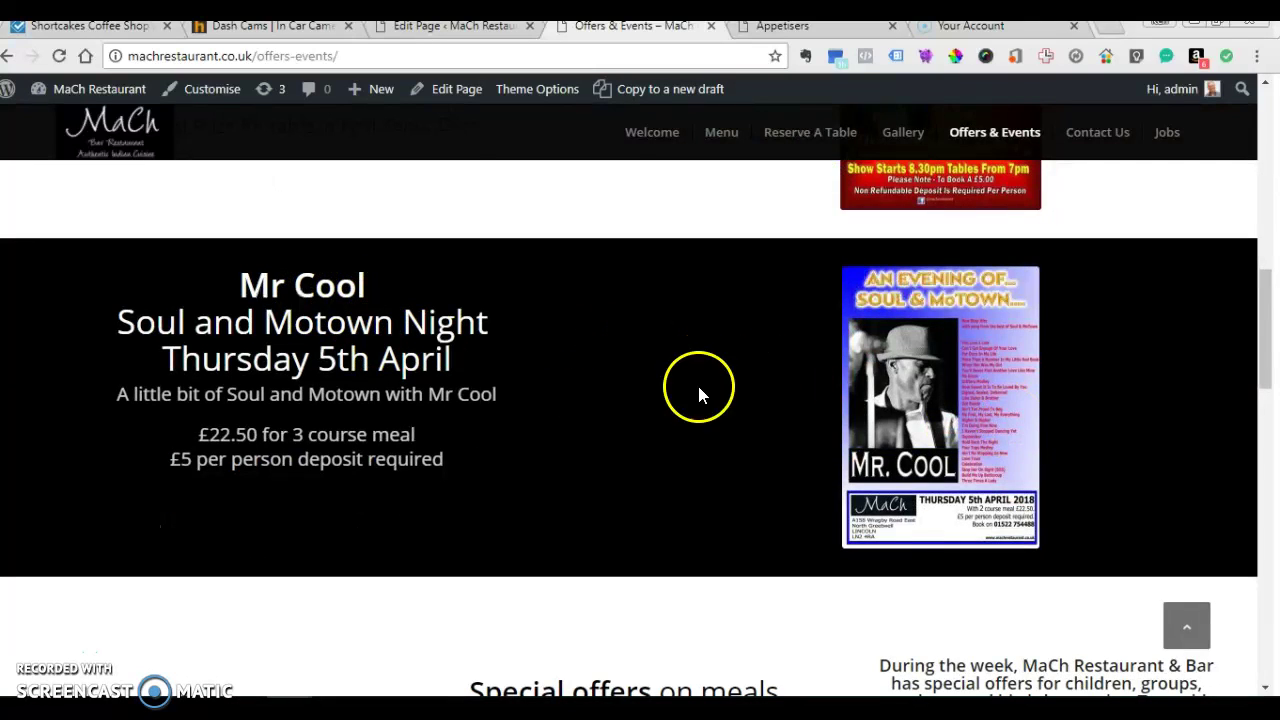
scroll(874, 382, down, 1)
scroll(885, 375, up, 1)
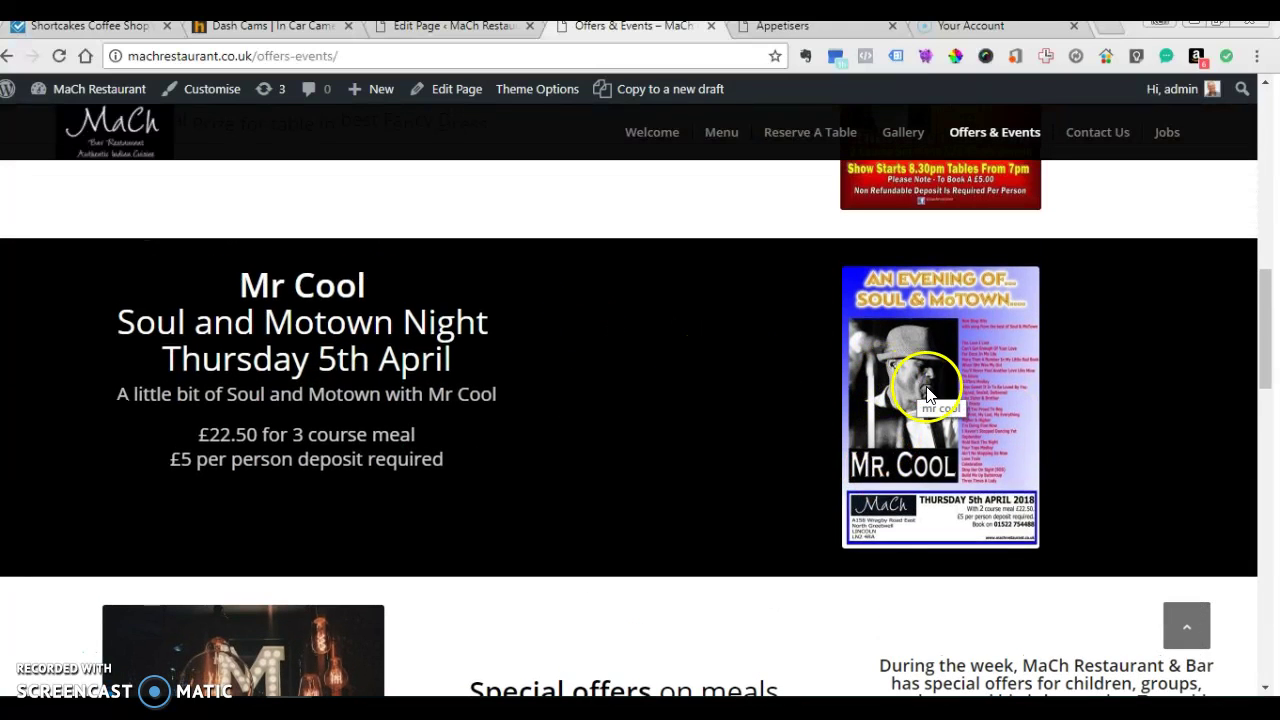
scroll(935, 390, up, 3)
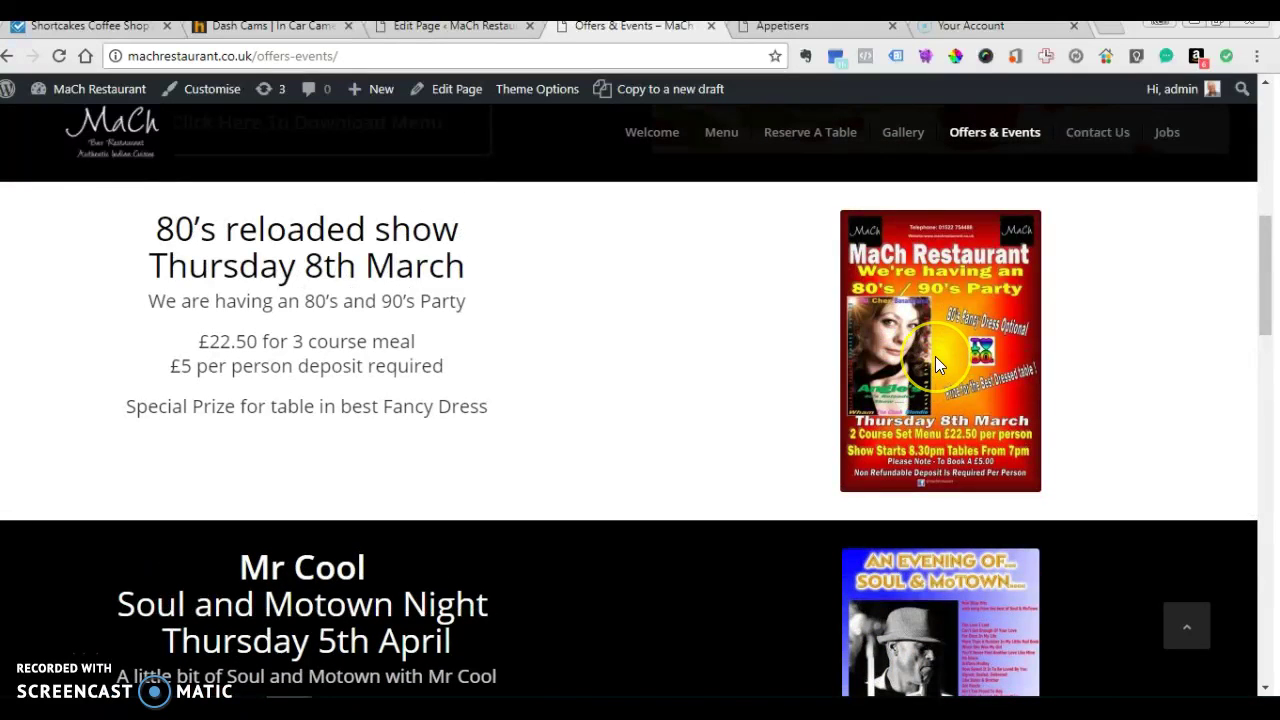
scroll(938, 366, down, 3)
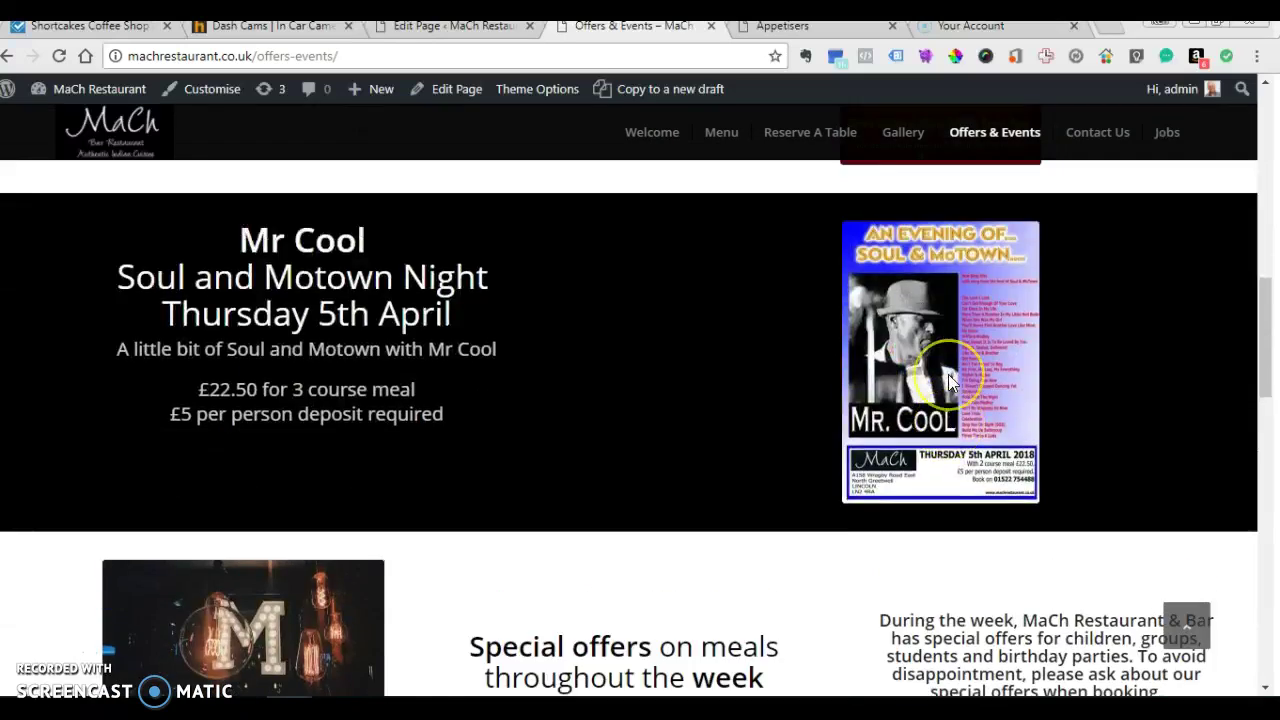
scroll(948, 376, up, 5)
scroll(948, 378, down, 2)
scroll(948, 374, up, 2)
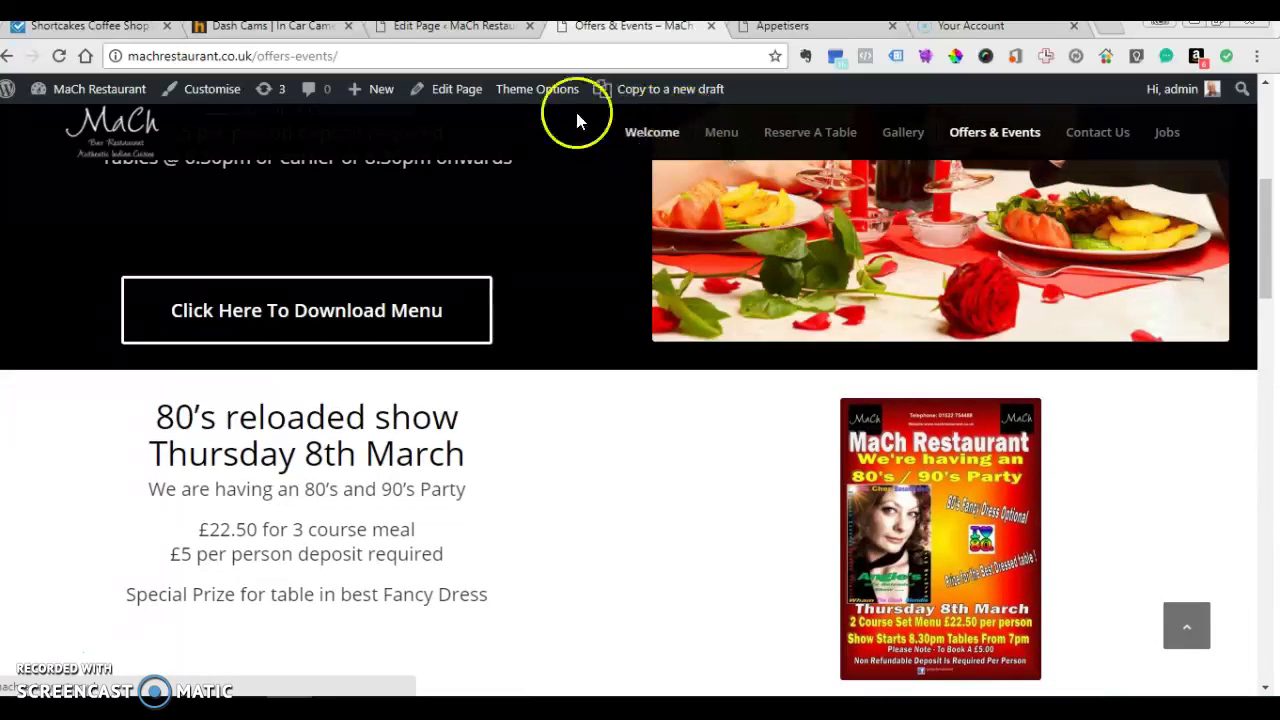
click(474, 90)
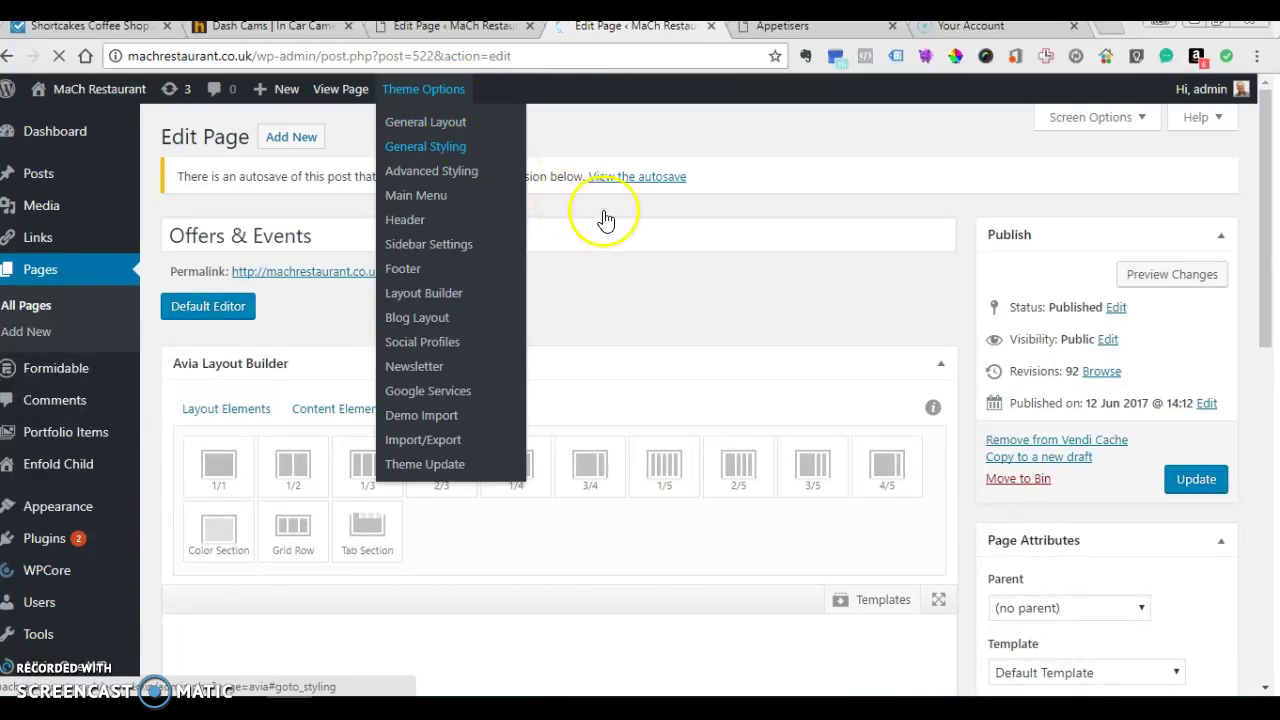
scroll(606, 225, down, 1)
scroll(608, 232, down, 2)
scroll(610, 242, down, 2)
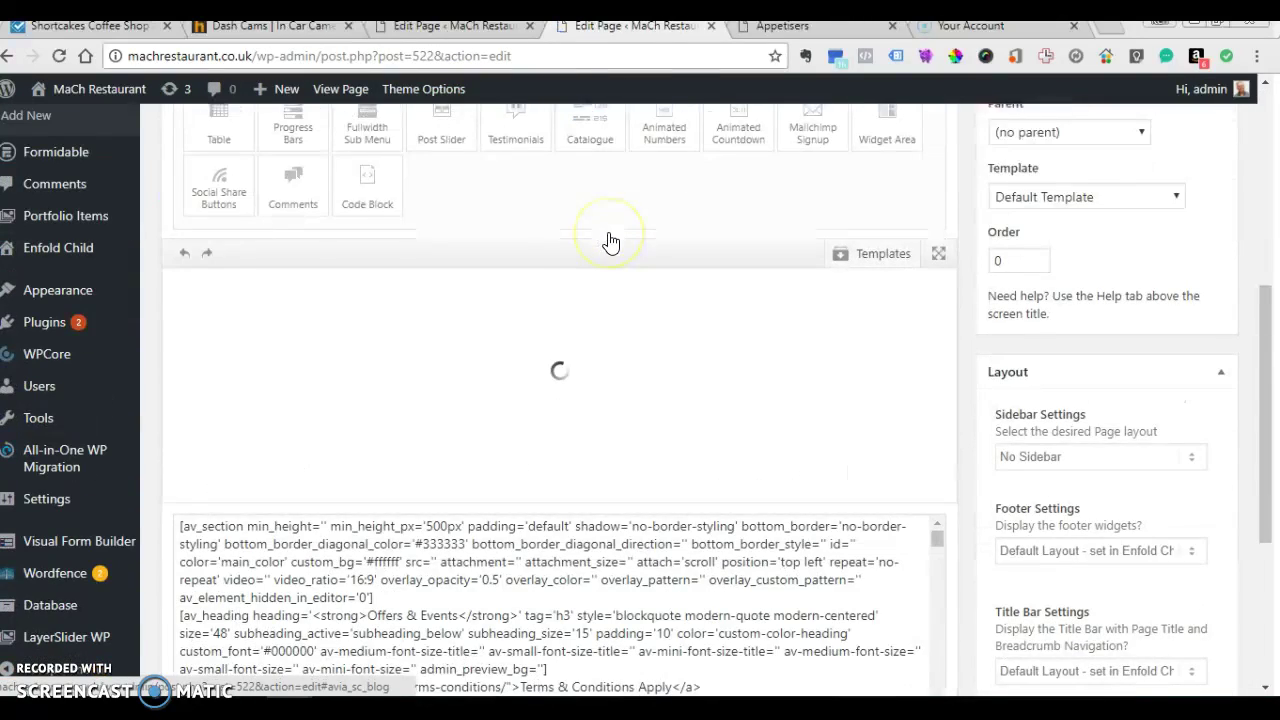
scroll(610, 243, down, 8)
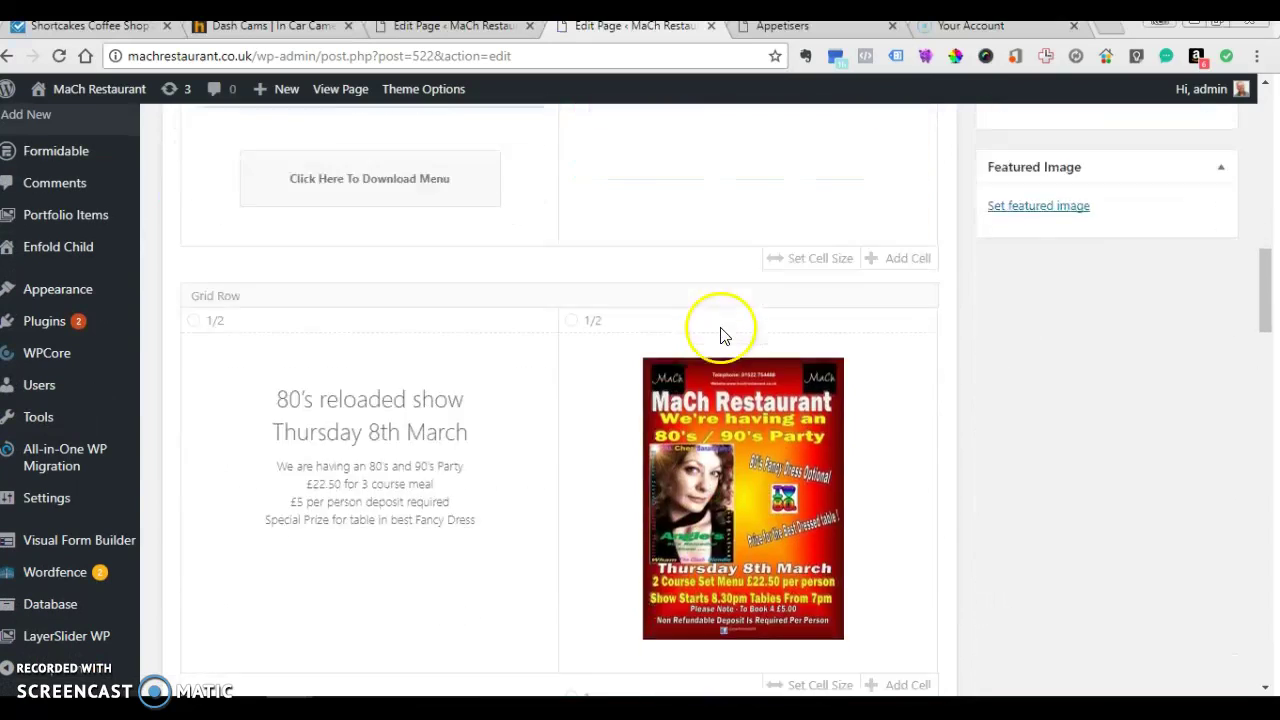
scroll(720, 335, up, 5)
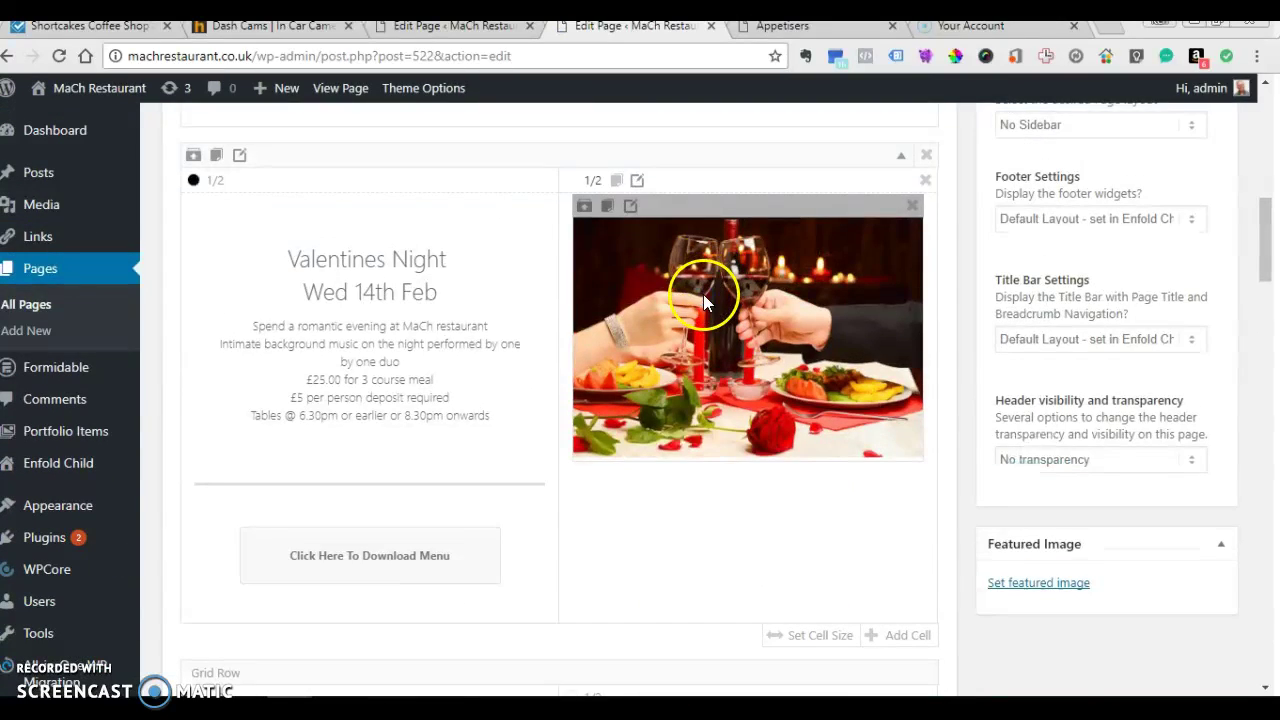
click(703, 294)
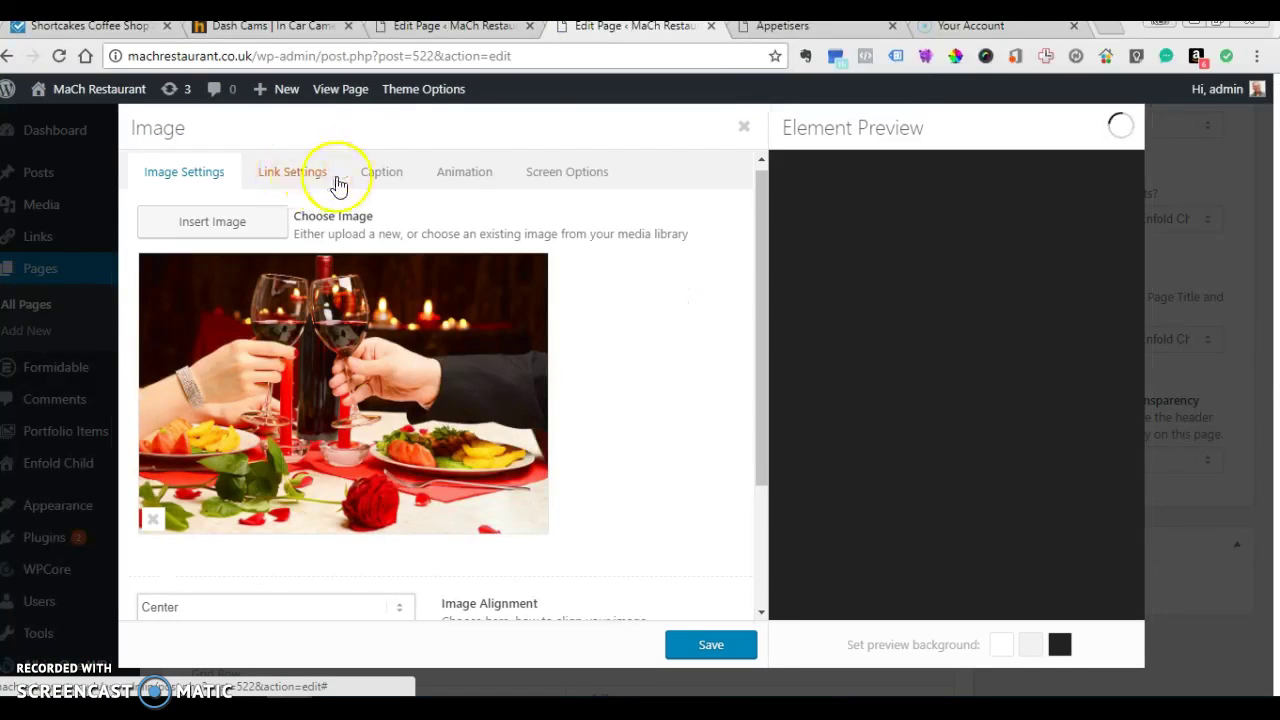
click(449, 178)
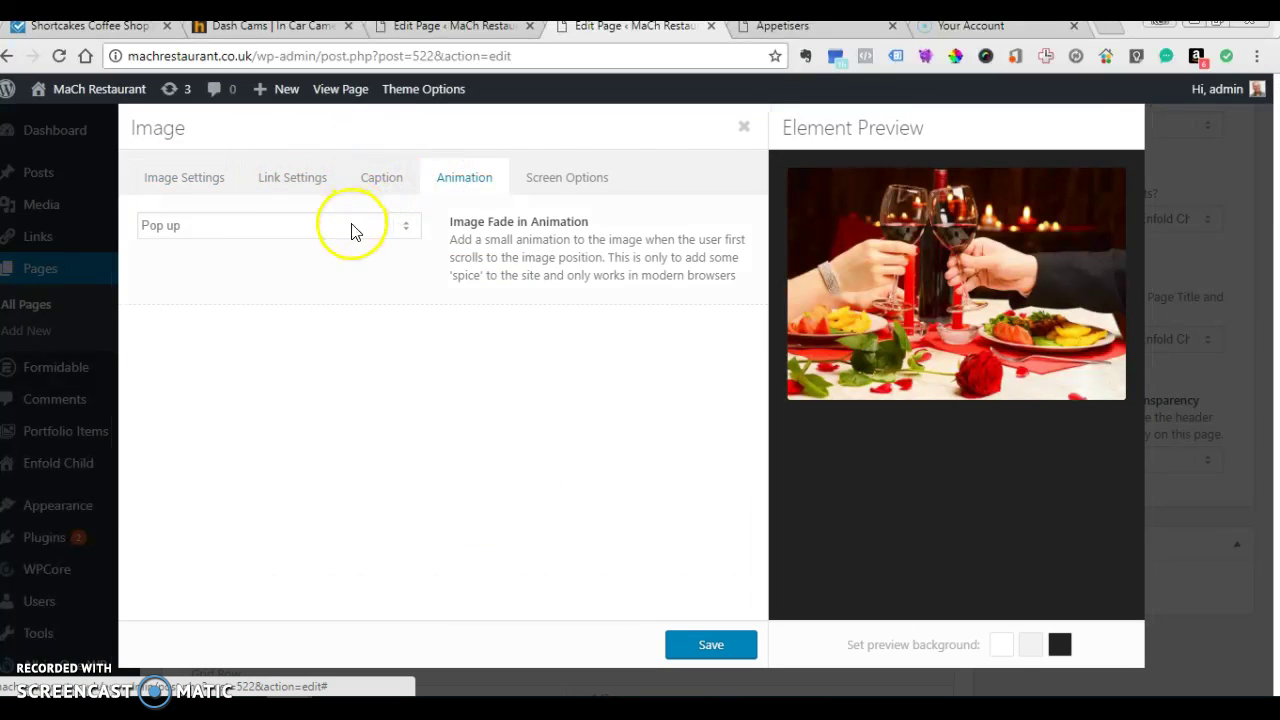
click(719, 662)
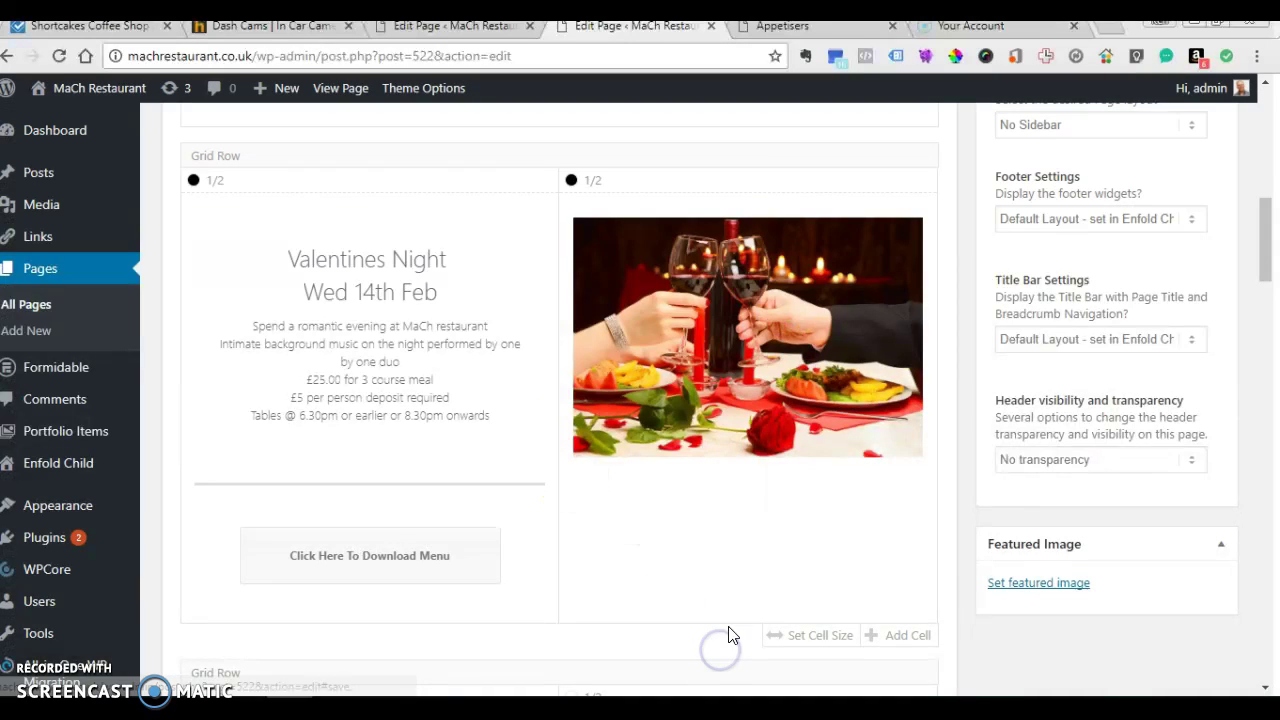
Change the 80's reloaded poster image's animation from Pop up to Full rotation and save it
scroll(740, 560, down, 5)
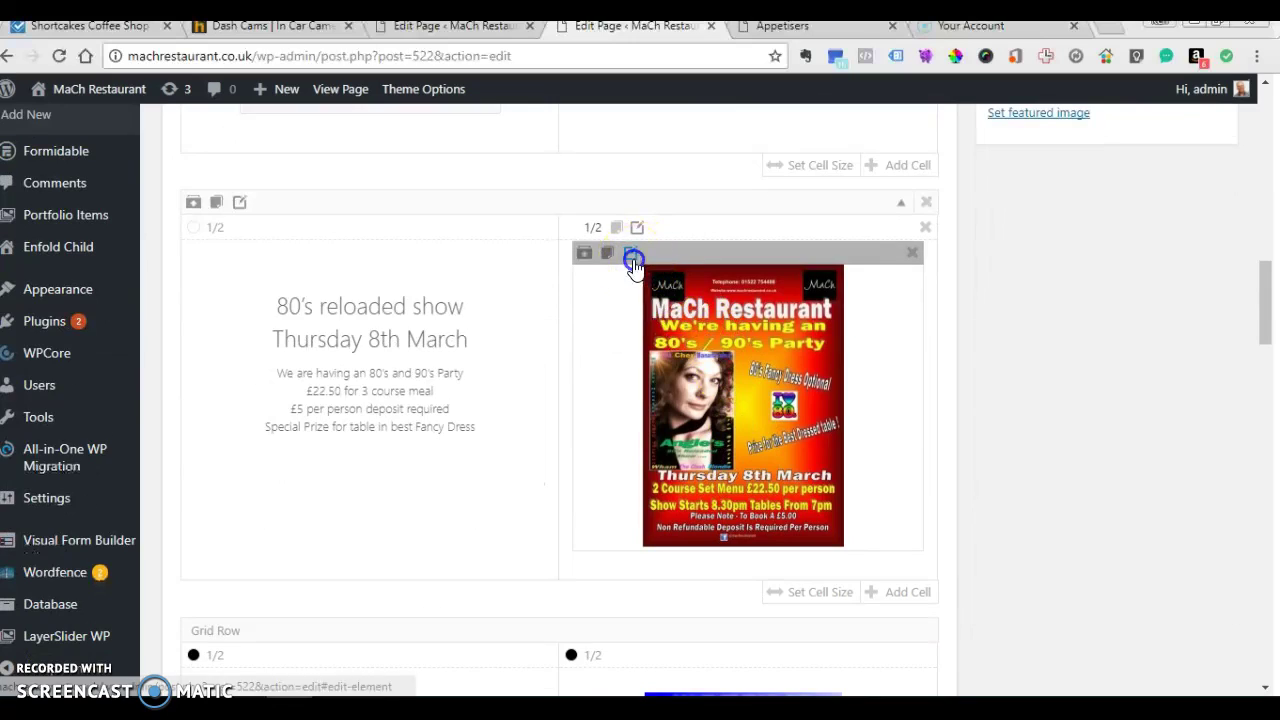
click(632, 255)
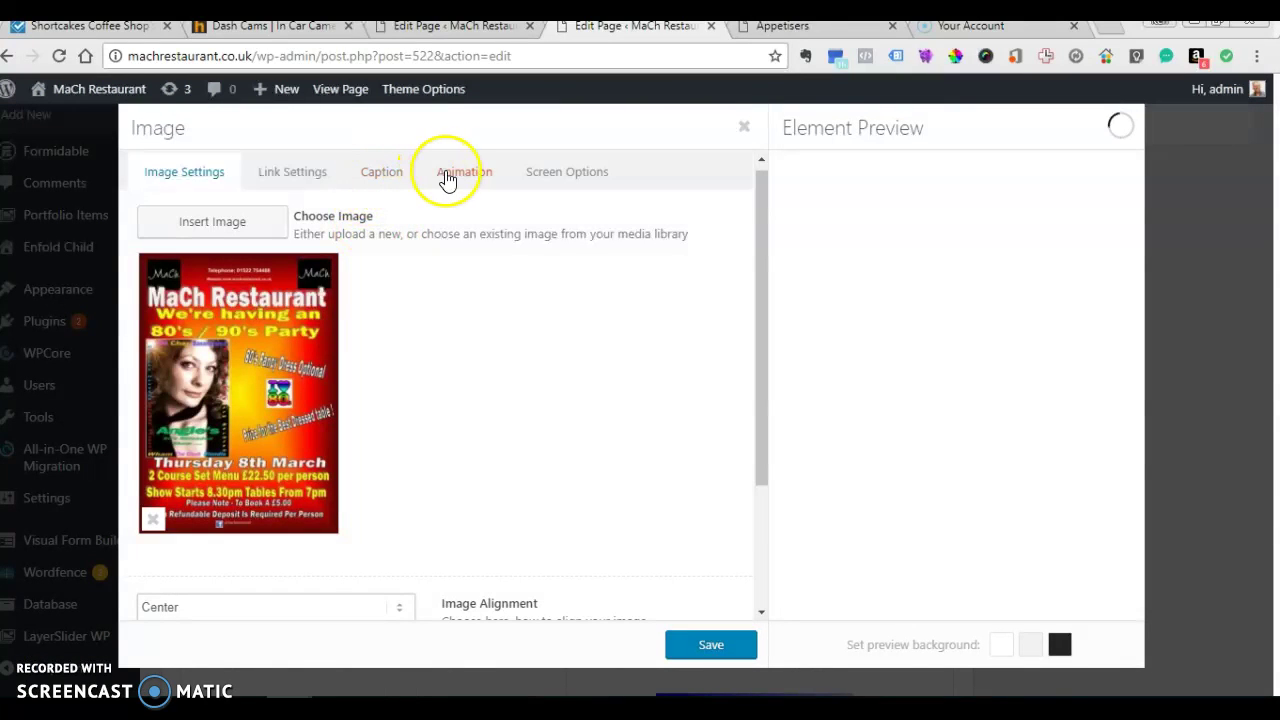
click(450, 178)
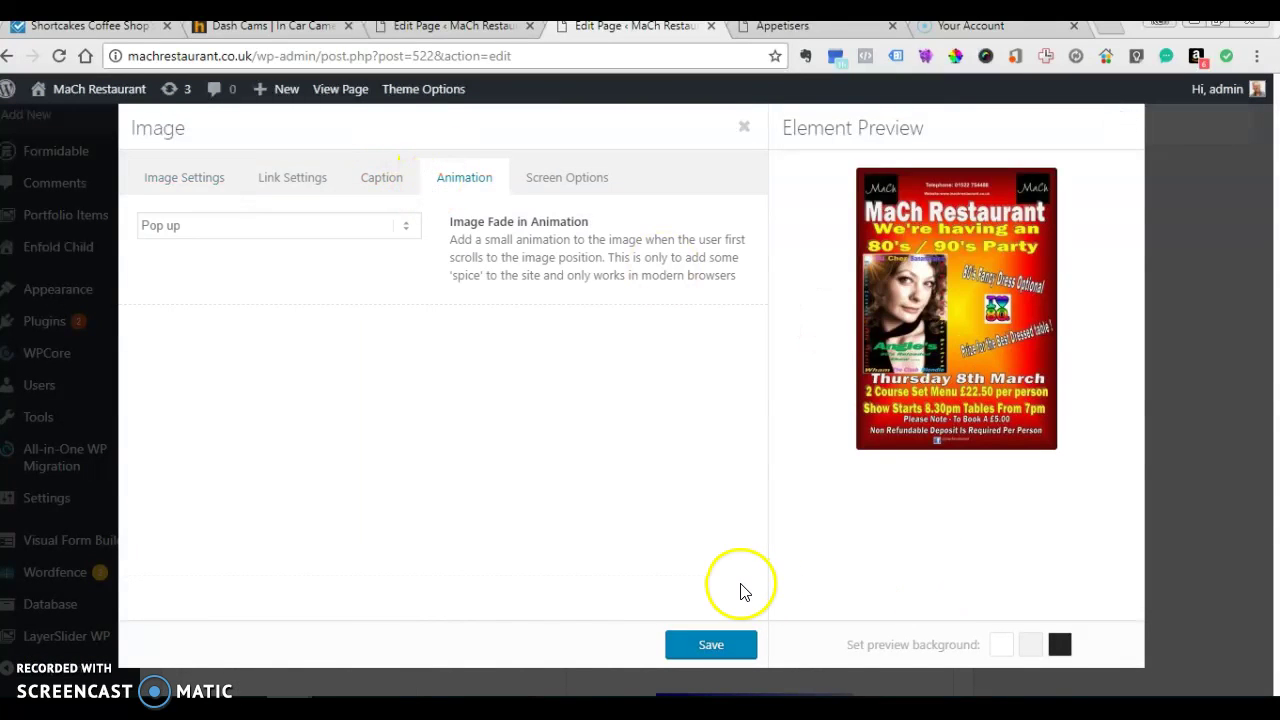
click(400, 224)
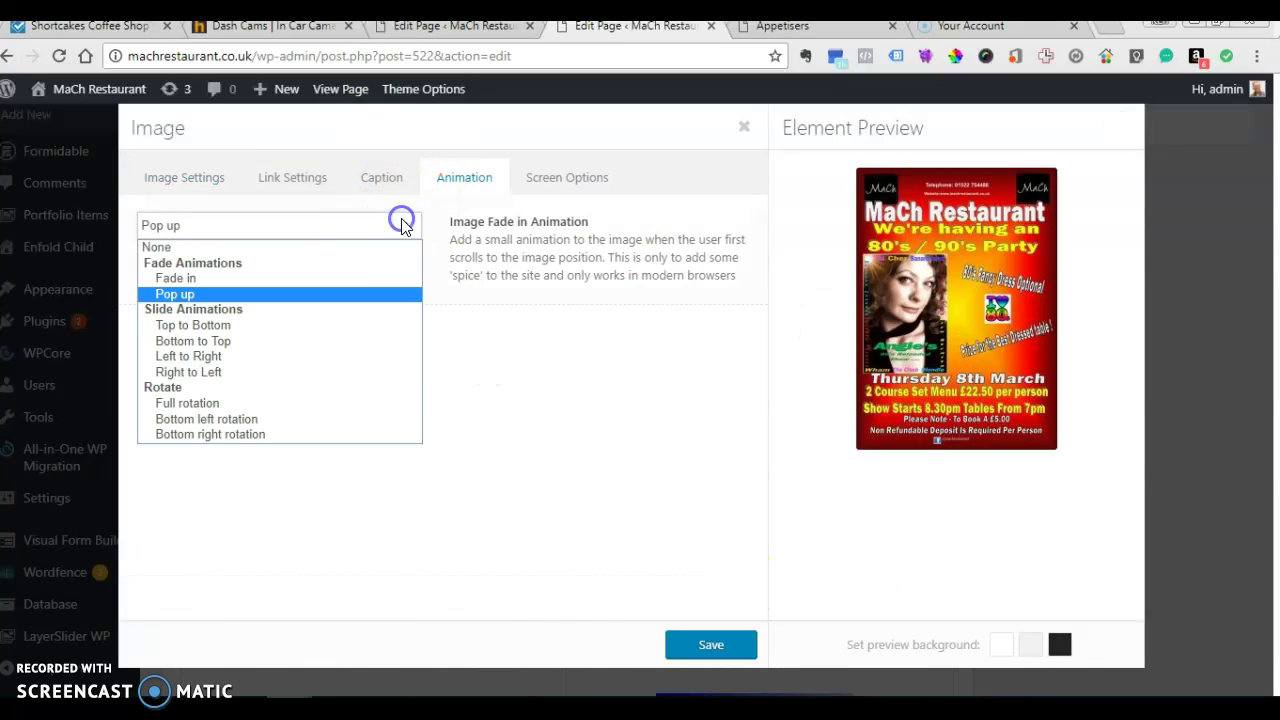
click(320, 403)
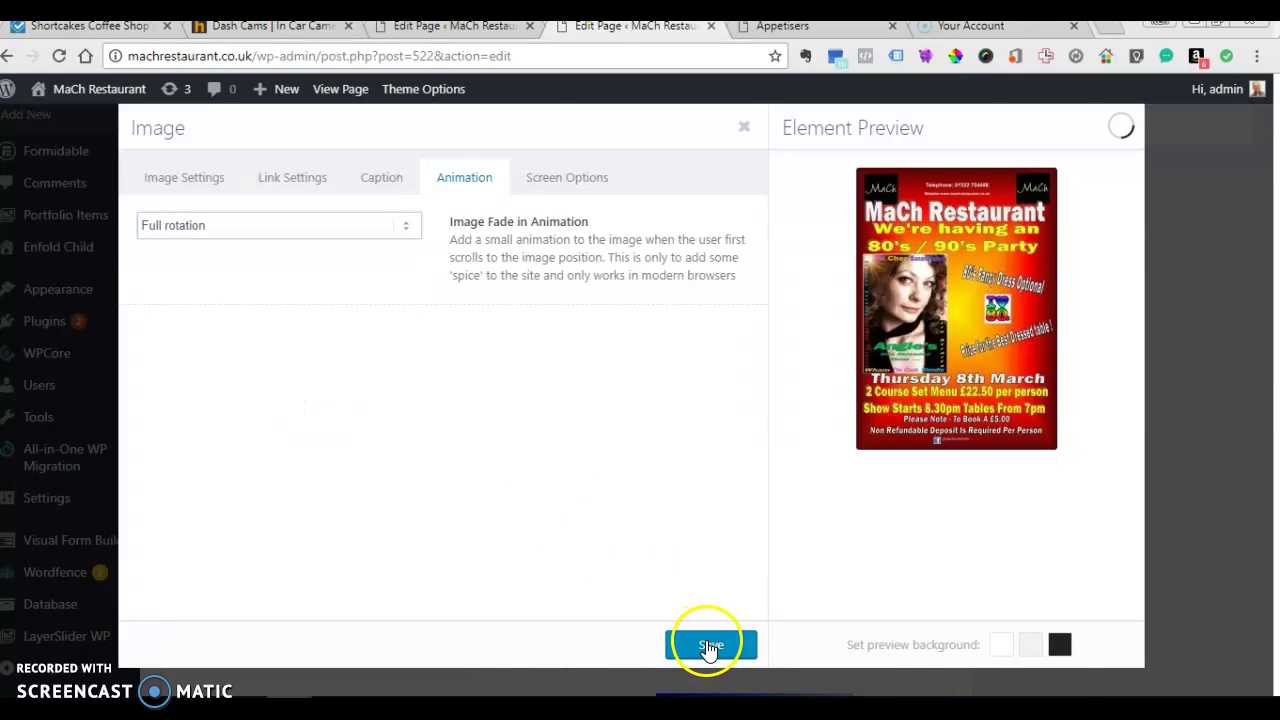
click(709, 645)
Set the Mr Cool Soul and Motown poster image's animation to Bottom right rotation and save it
scroll(663, 530, down, 4)
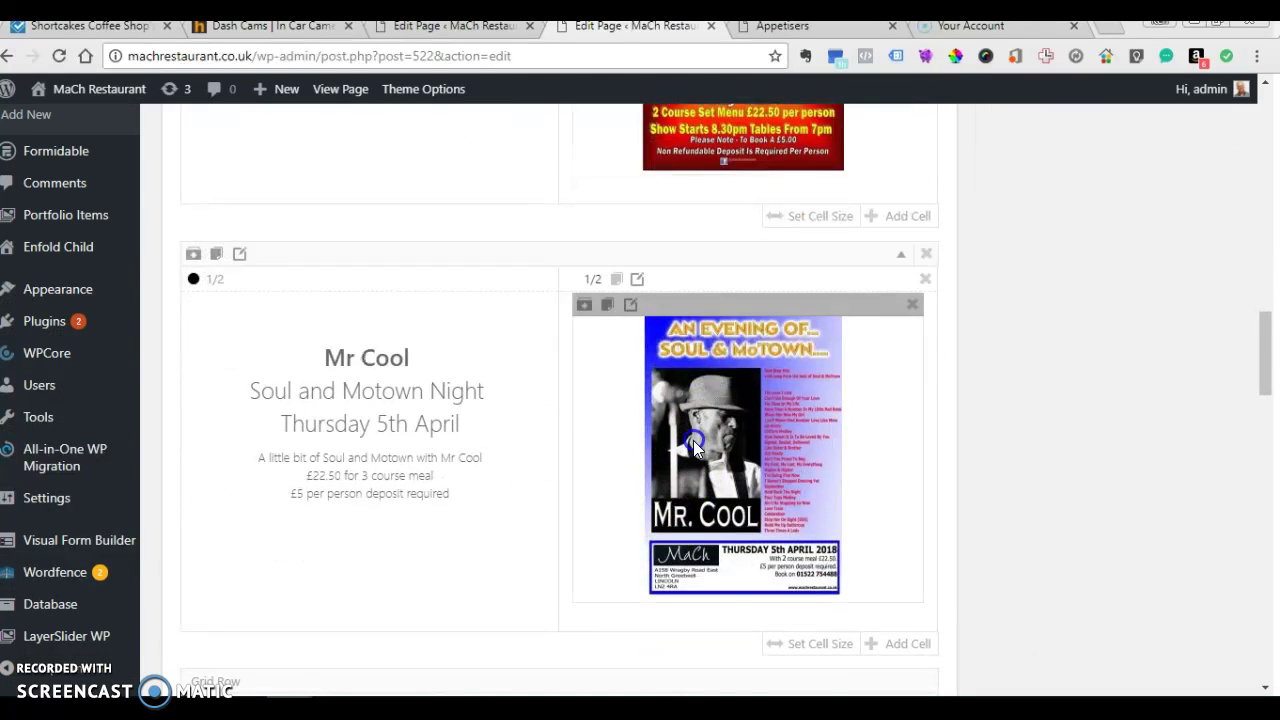
click(694, 442)
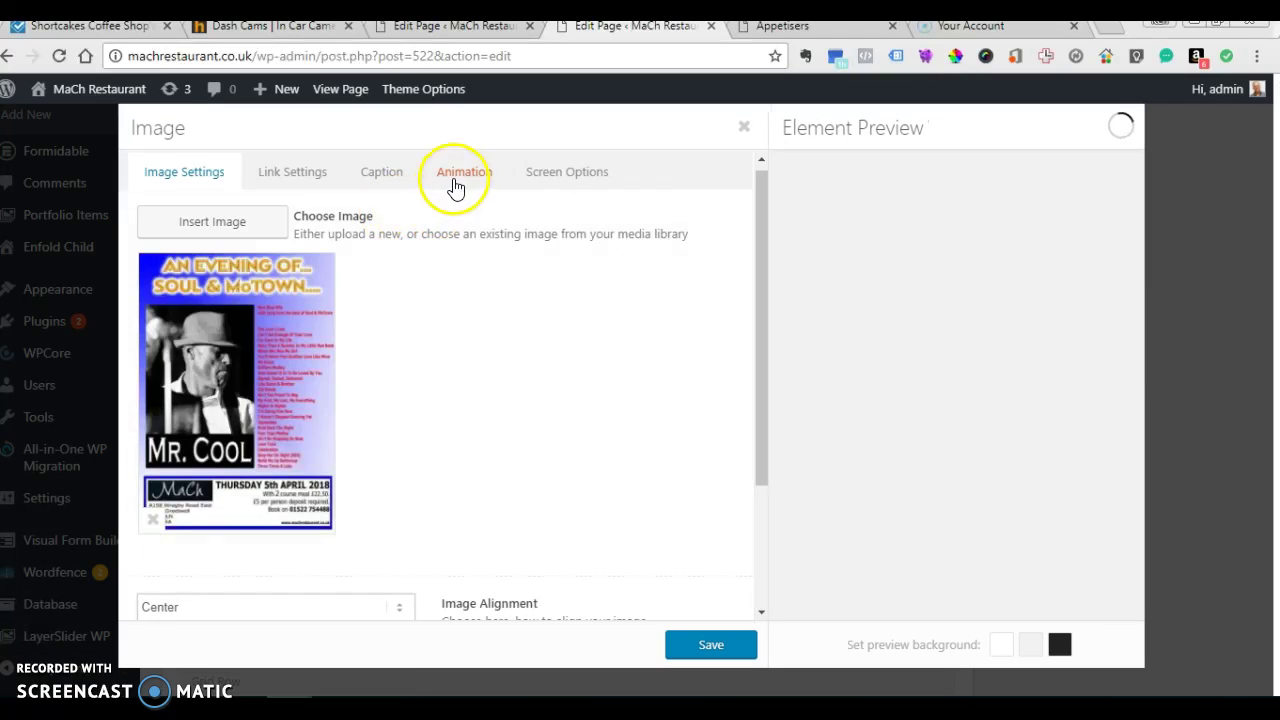
click(460, 180)
click(378, 229)
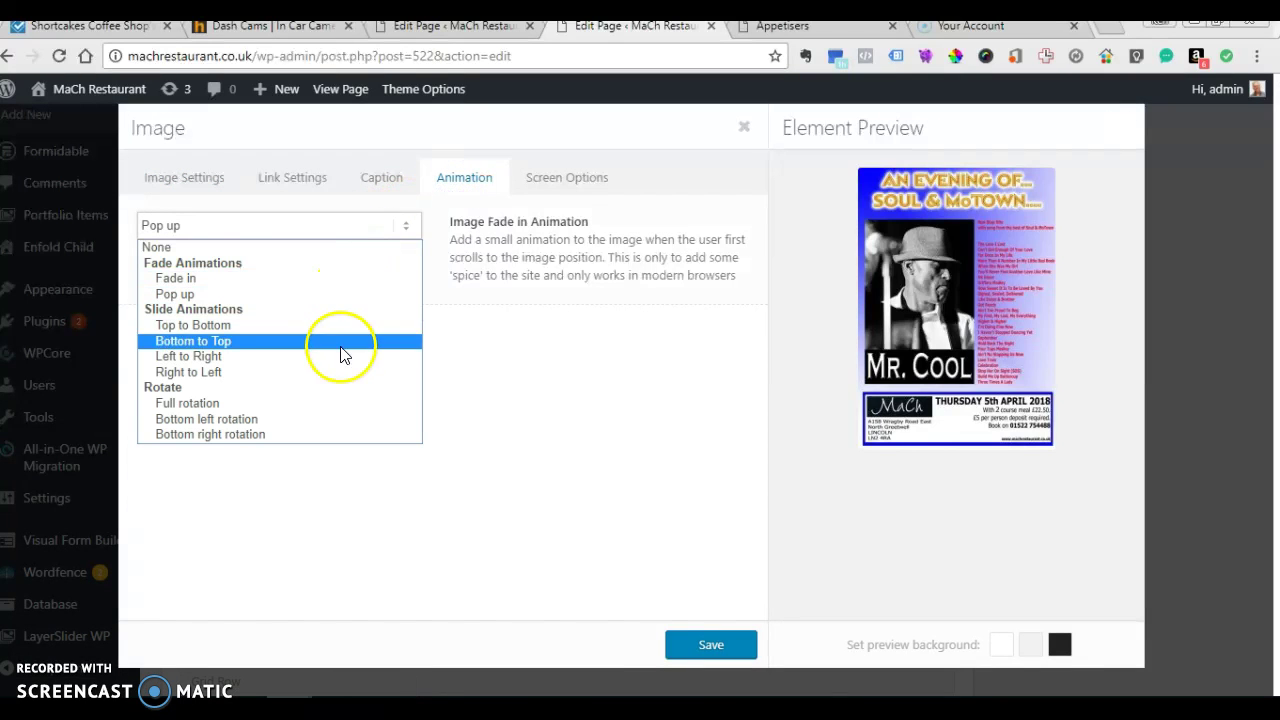
click(336, 436)
click(695, 644)
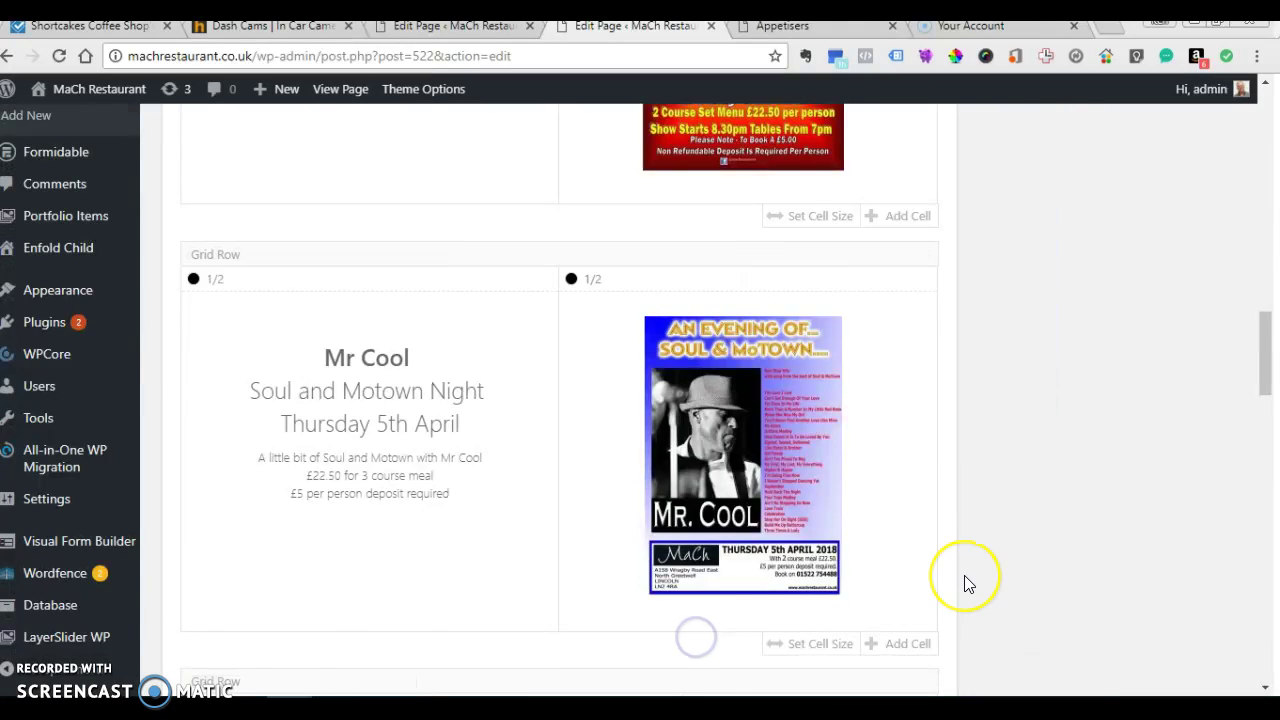
Update the Offers & Events page and view the live page showing the Valentines Night offer
scroll(964, 580, up, 5)
scroll(964, 575, up, 6)
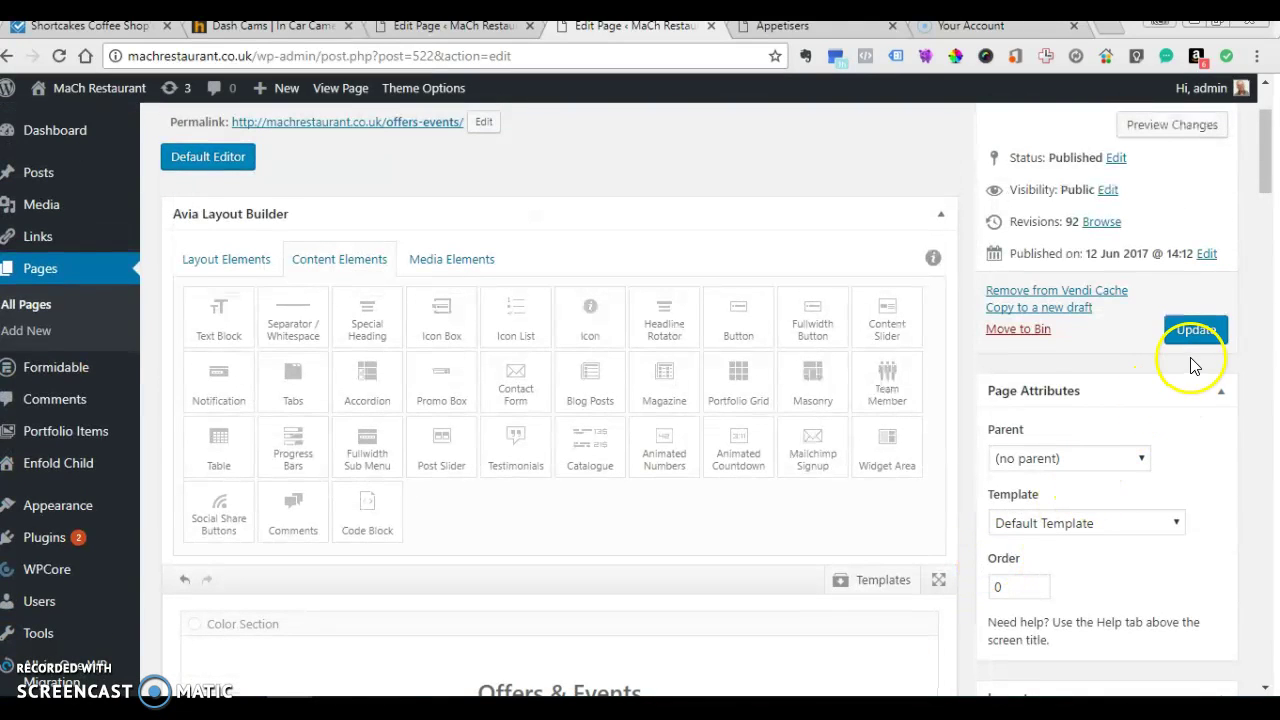
click(1197, 333)
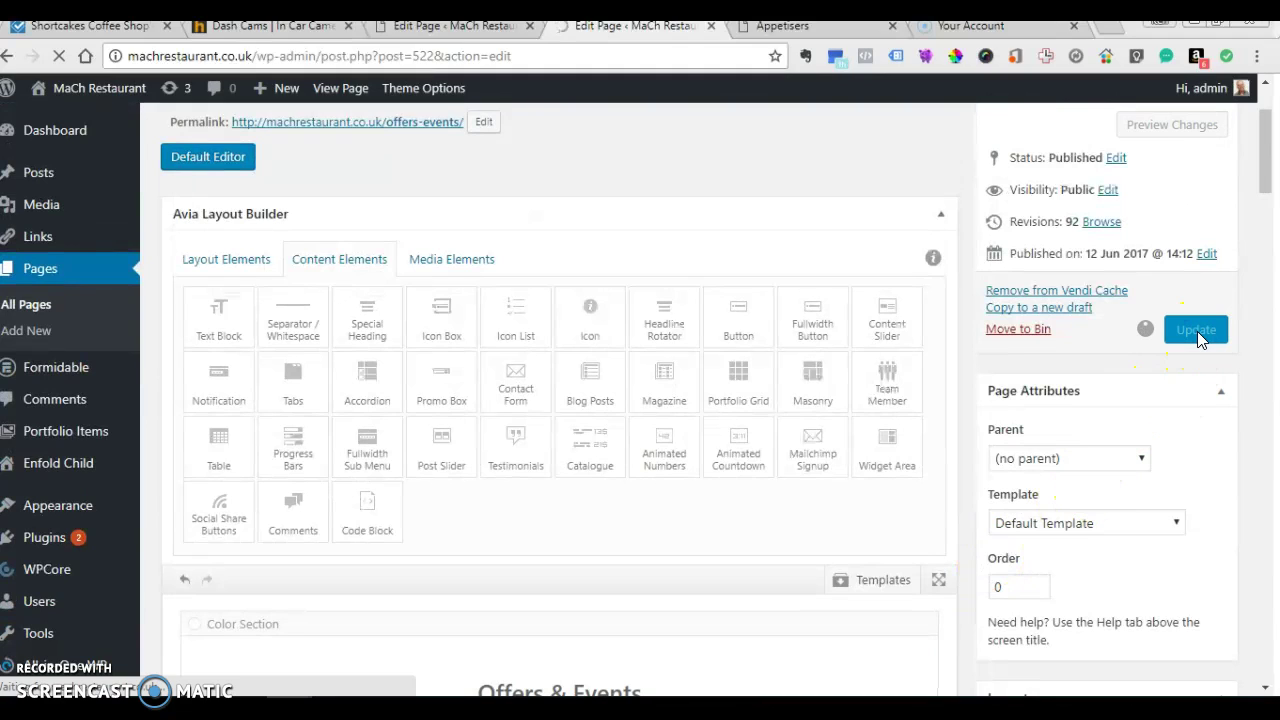
click(911, 186)
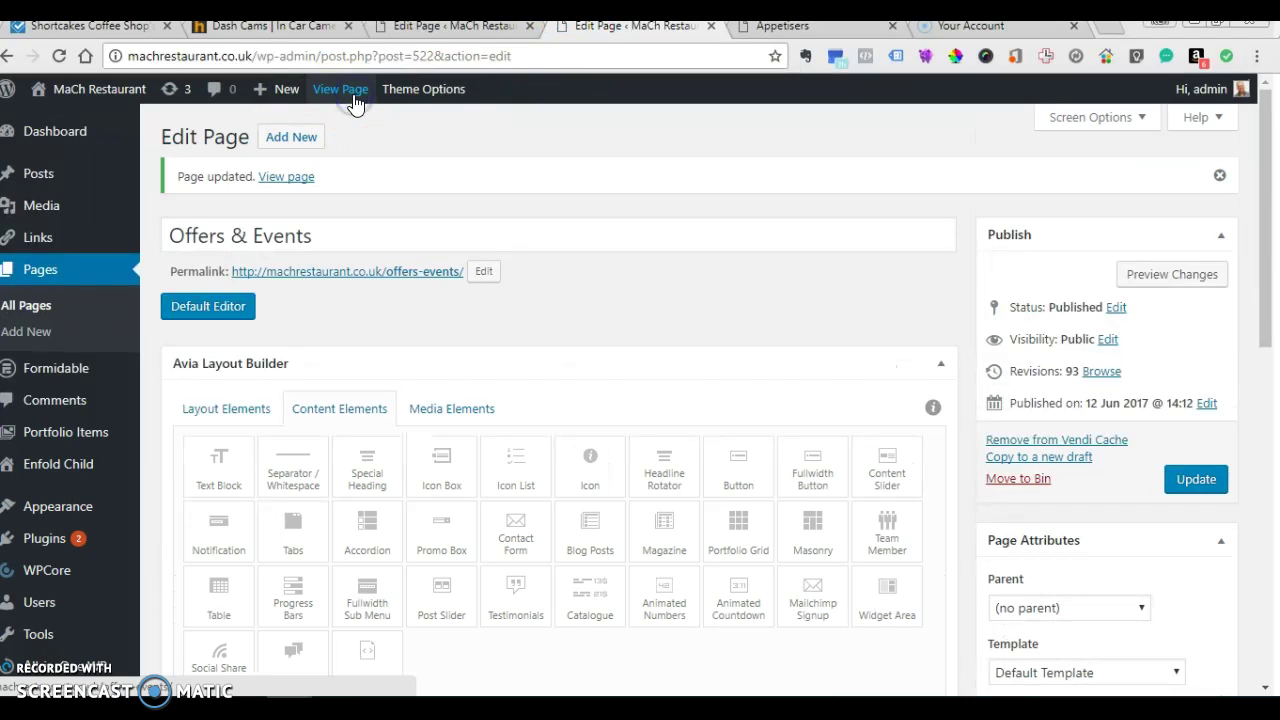
click(341, 92)
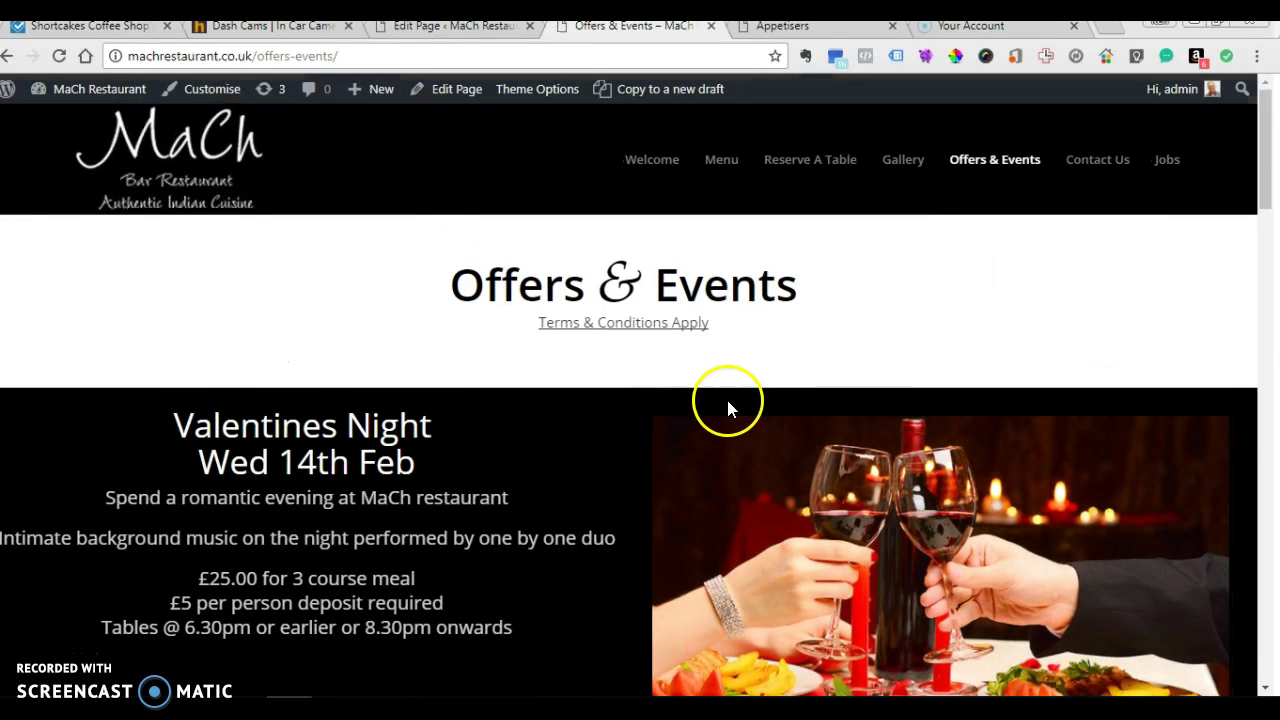
scroll(727, 403, down, 1)
scroll(727, 400, down, 4)
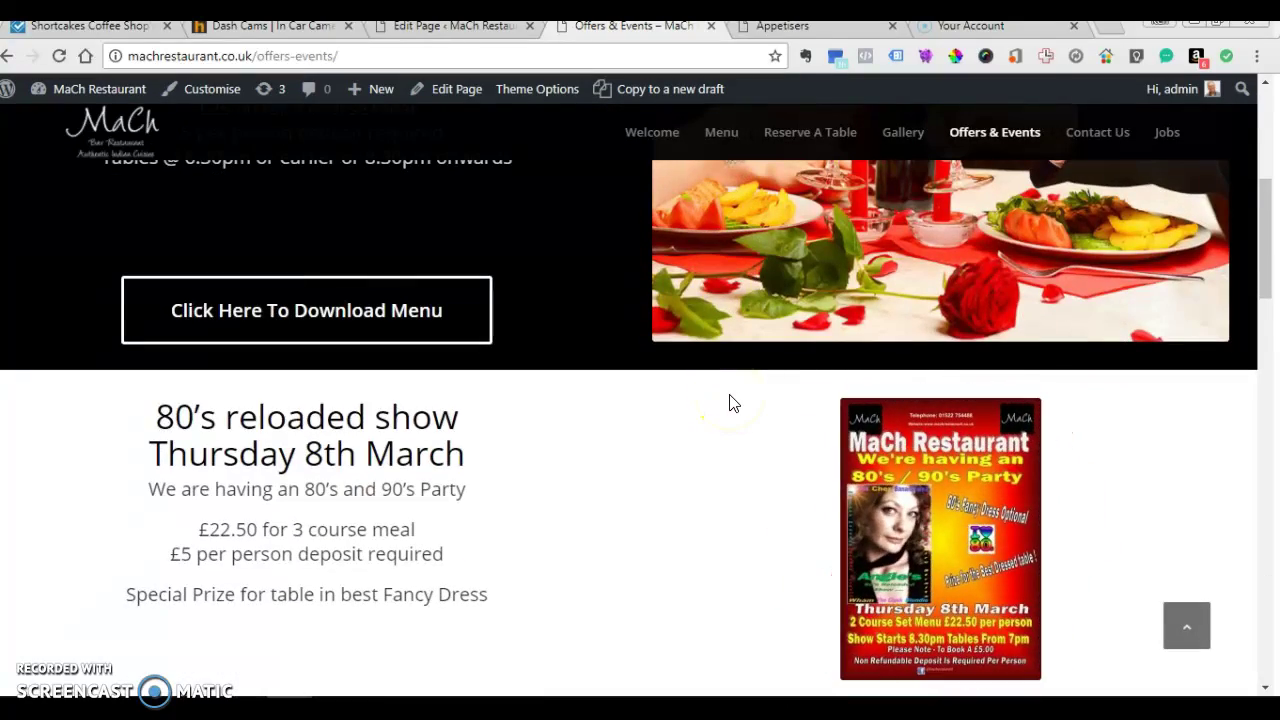
scroll(729, 402, down, 2)
scroll(730, 402, down, 5)
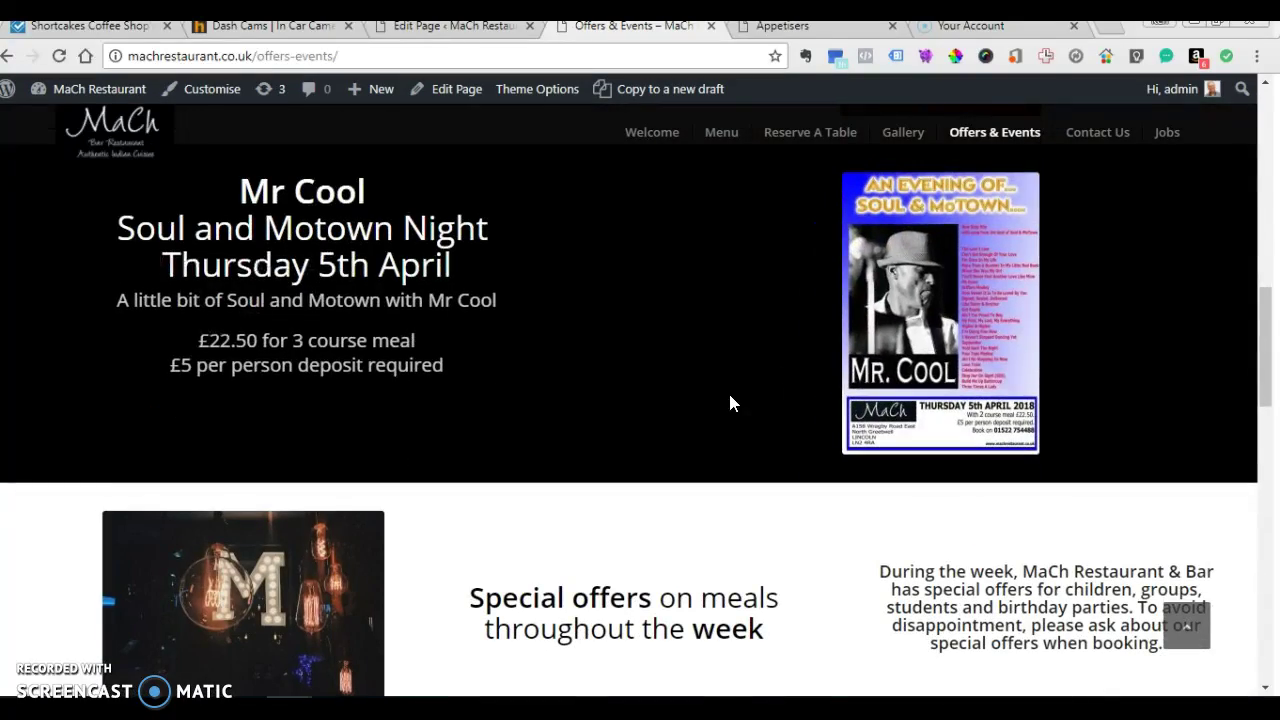
scroll(729, 402, down, 15)
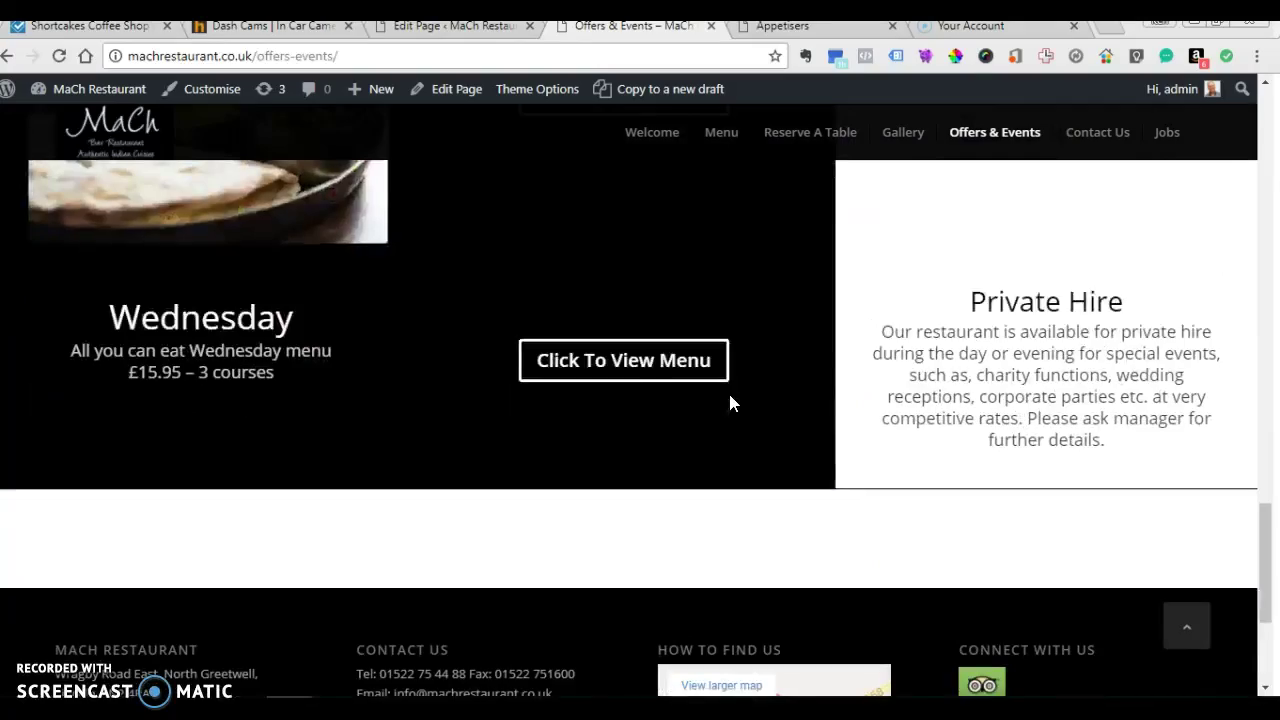
scroll(729, 402, up, 8)
scroll(729, 402, up, 5)
scroll(730, 400, up, 10)
scroll(730, 400, down, 4)
scroll(730, 400, up, 4)
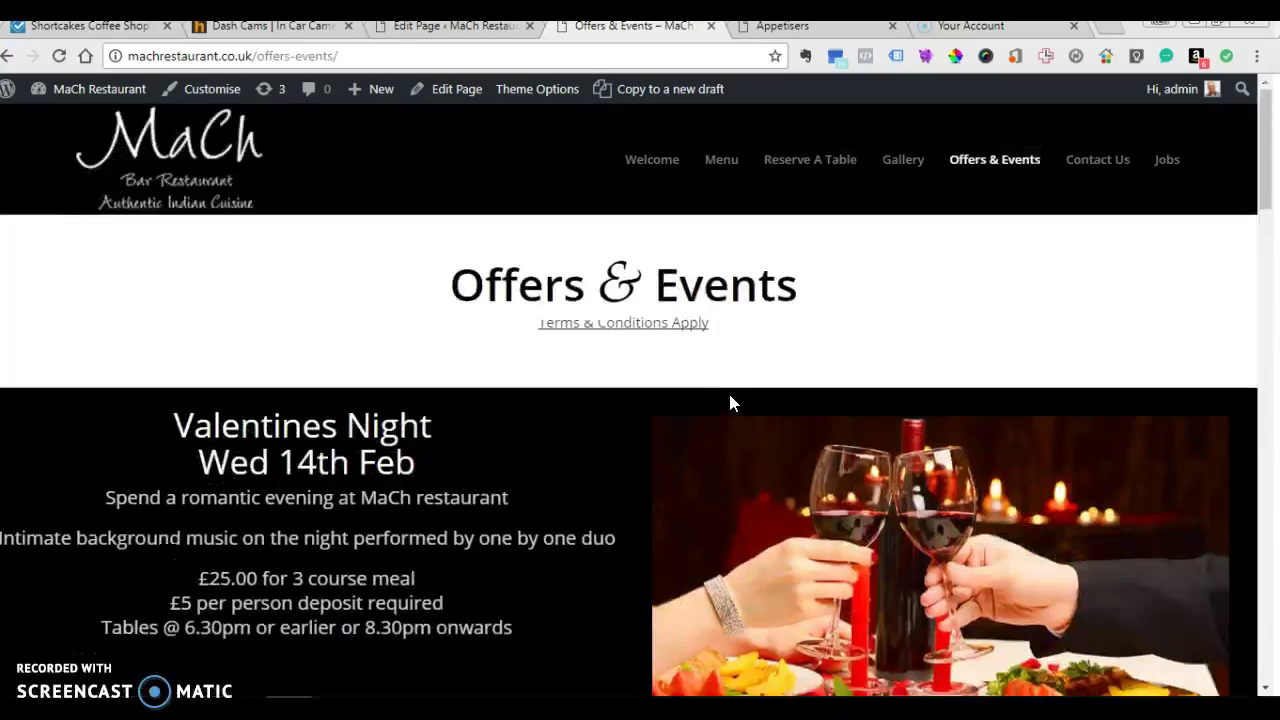
scroll(729, 402, down, 2)
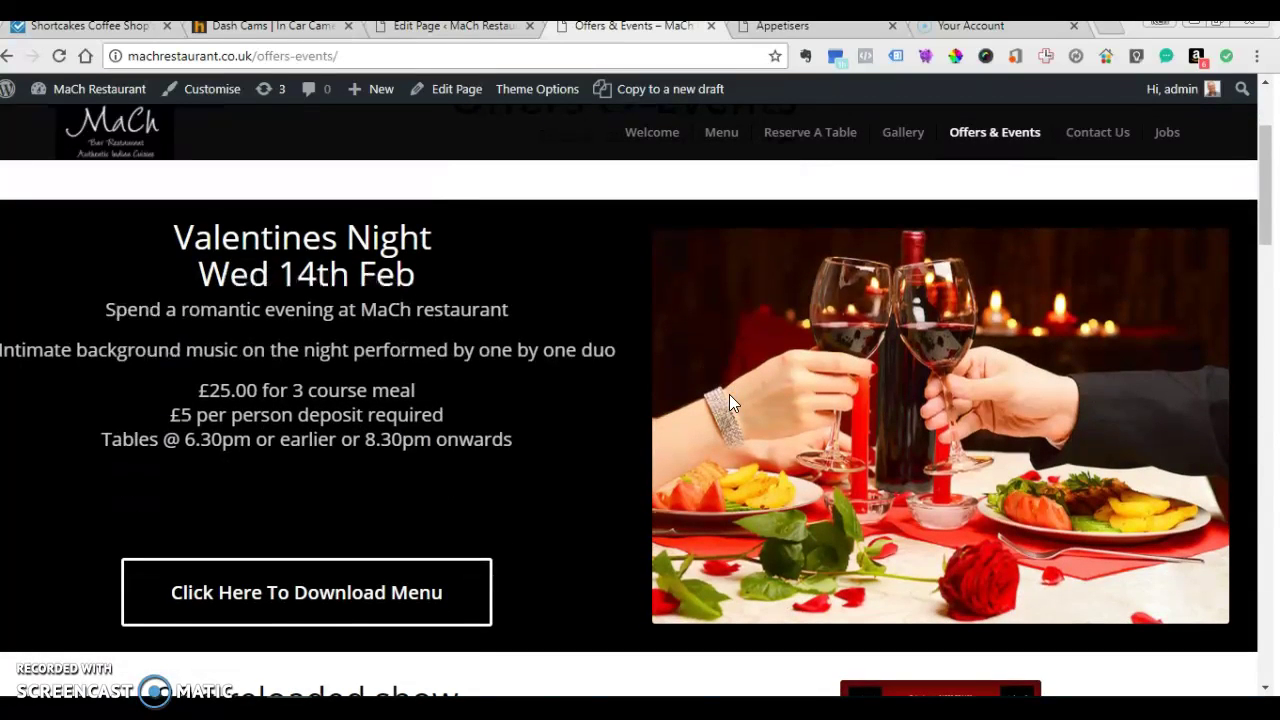
click(726, 396)
scroll(720, 398, up, 2)
scroll(710, 401, down, 3)
scroll(711, 405, down, 18)
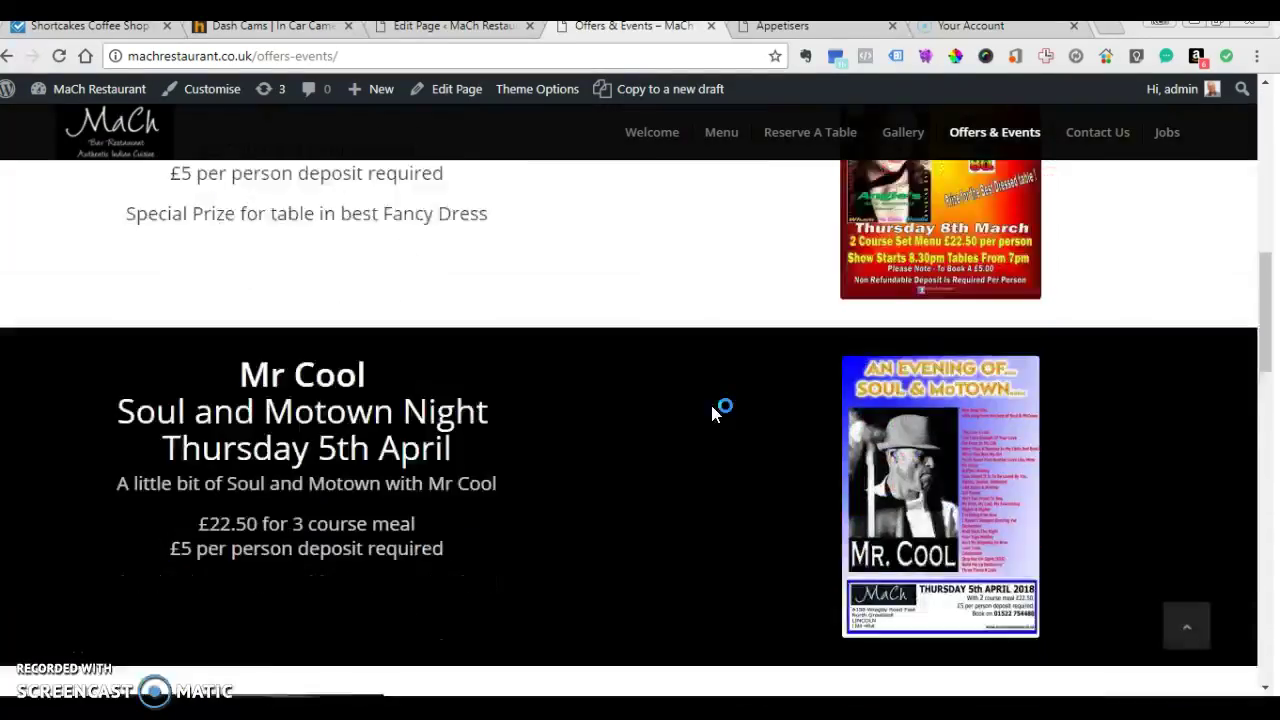
scroll(710, 401, down, 3)
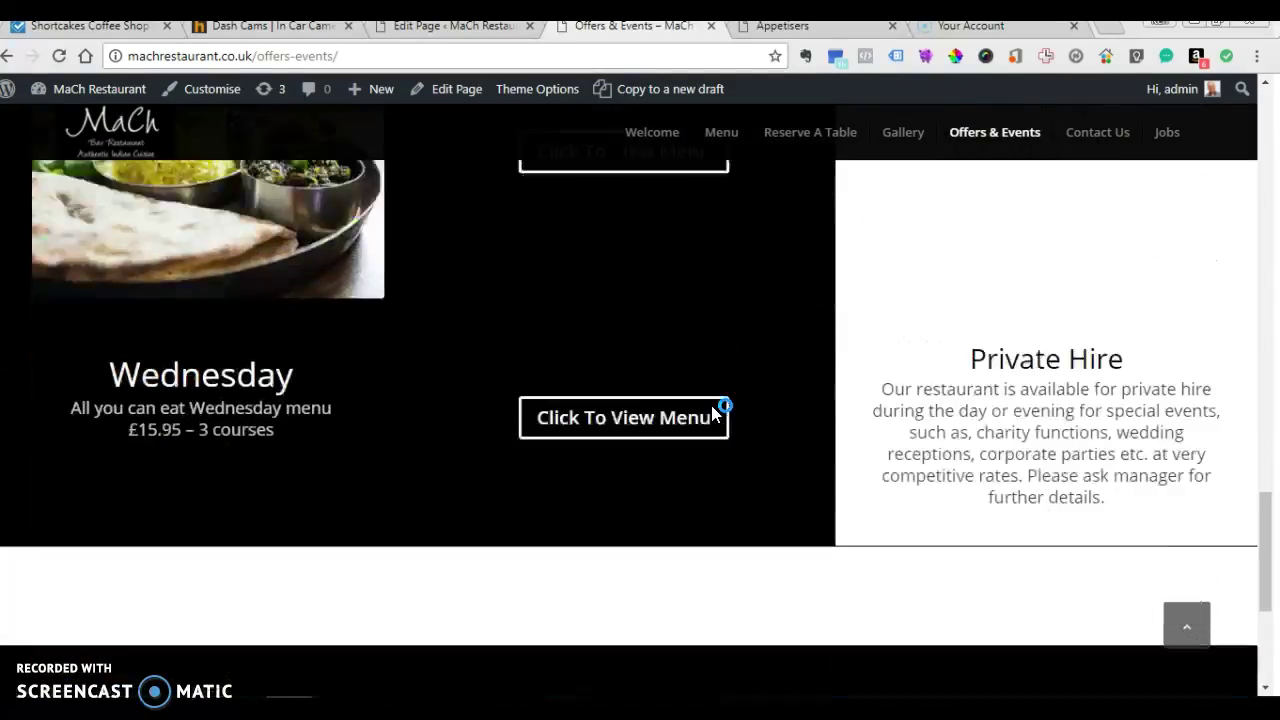
scroll(710, 401, up, 7)
scroll(711, 417, up, 10)
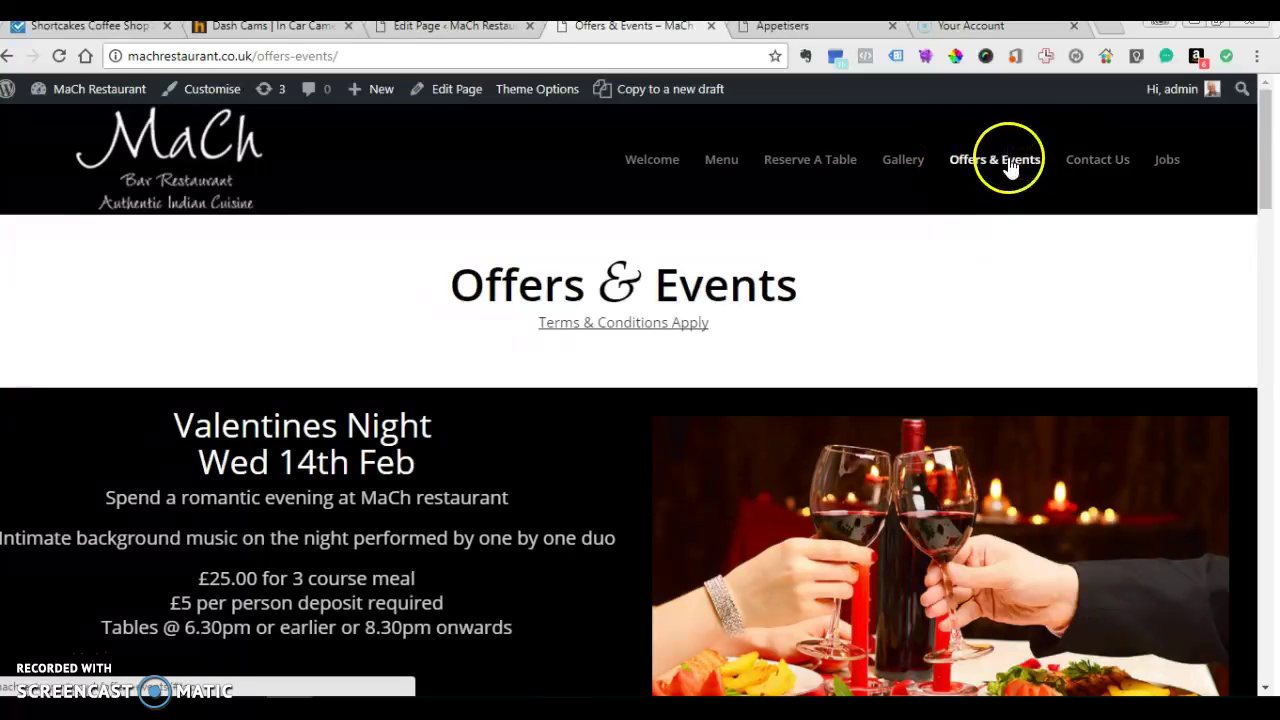
scroll(1000, 193, down, 15)
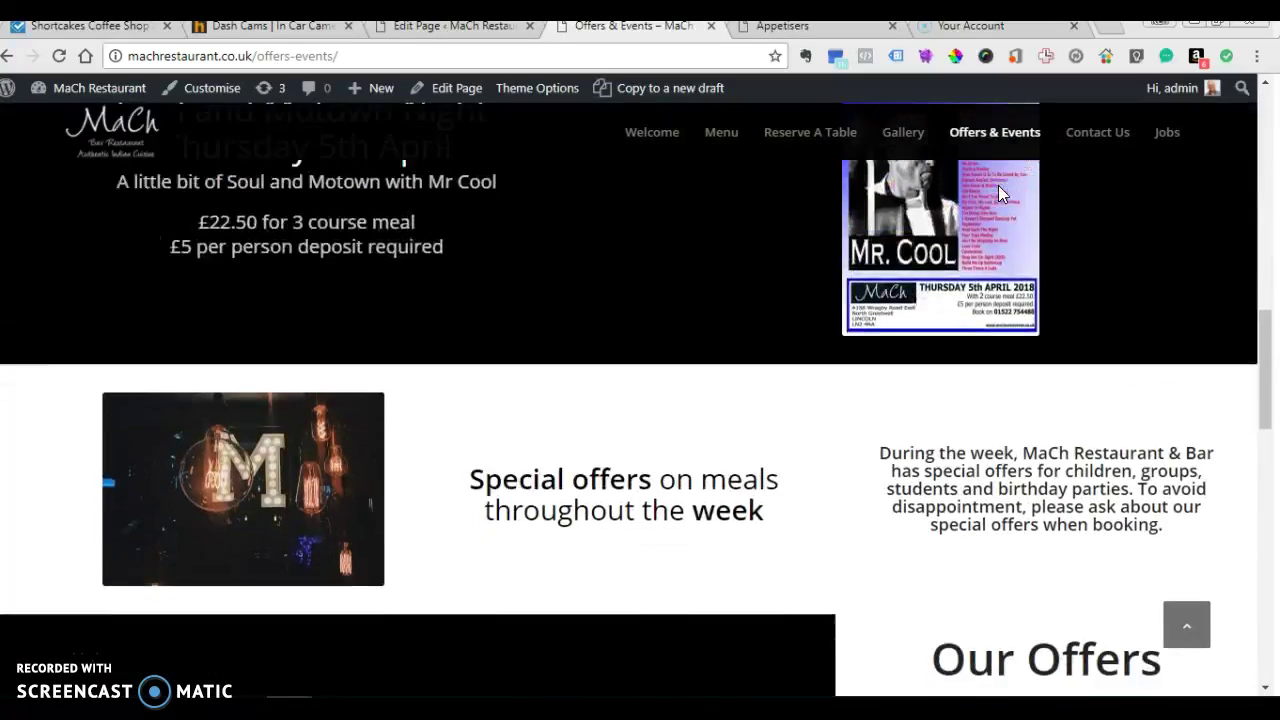
scroll(1000, 193, down, 15)
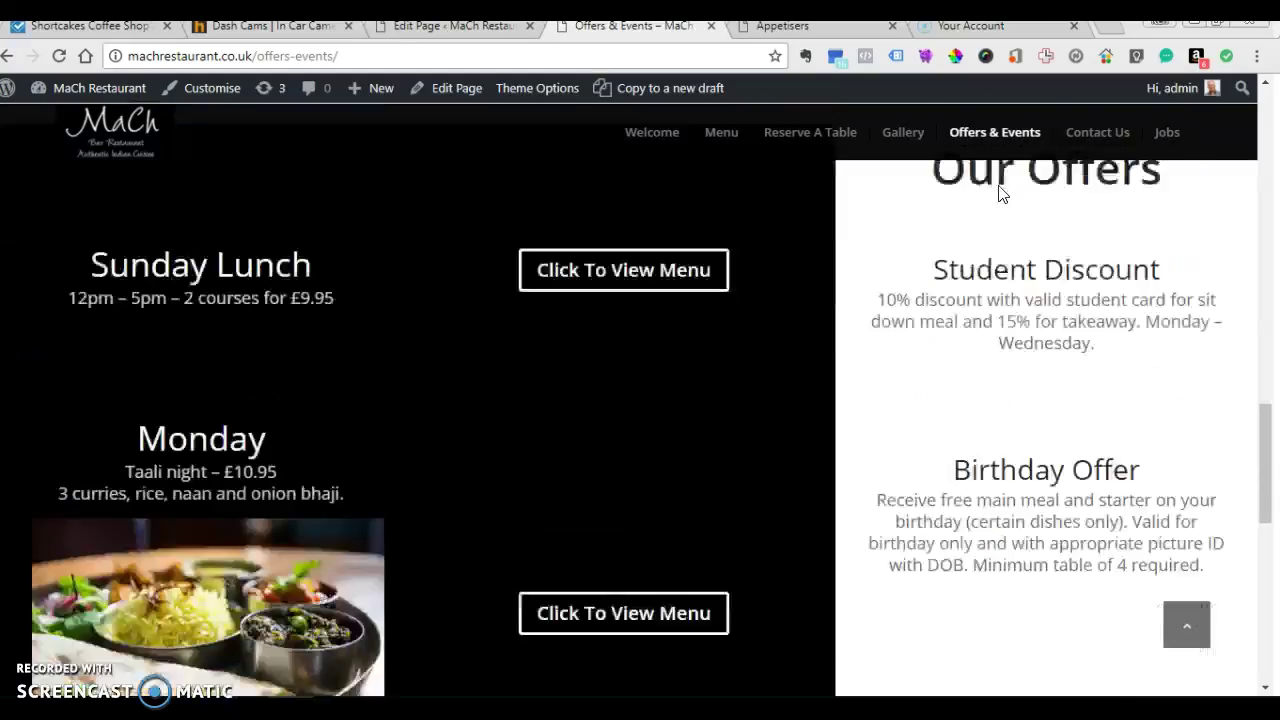
scroll(1000, 193, up, 20)
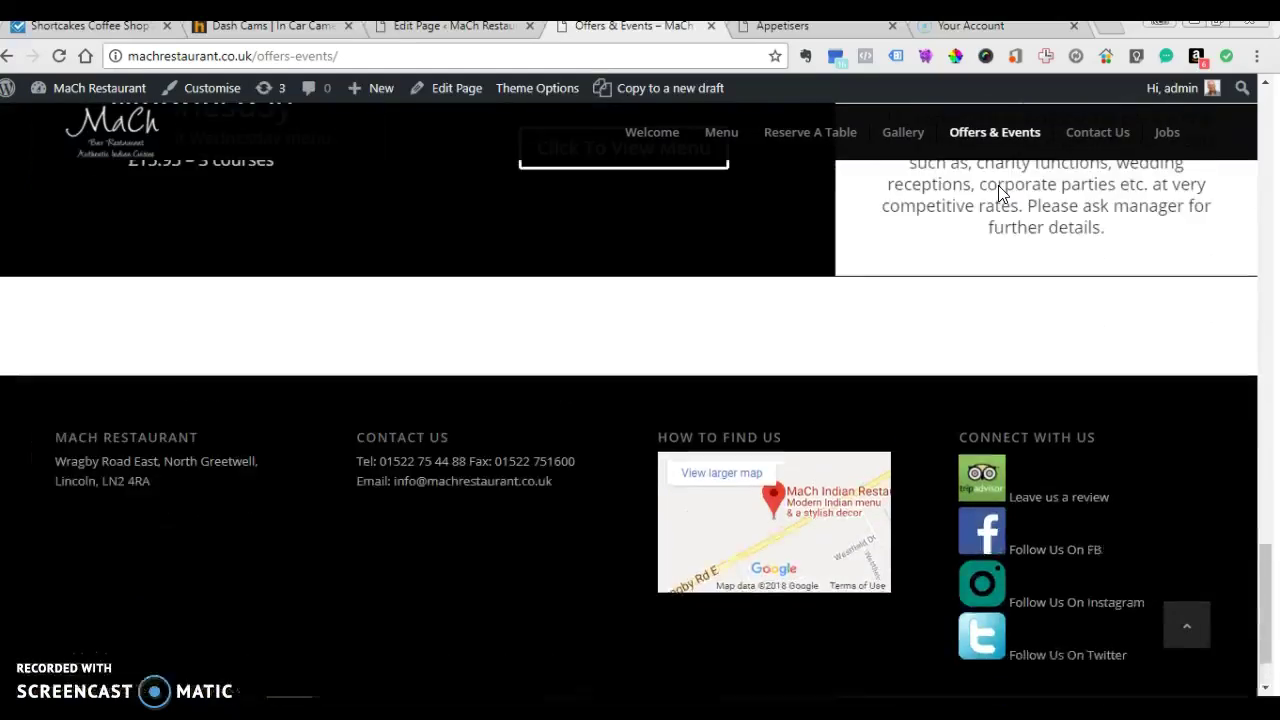